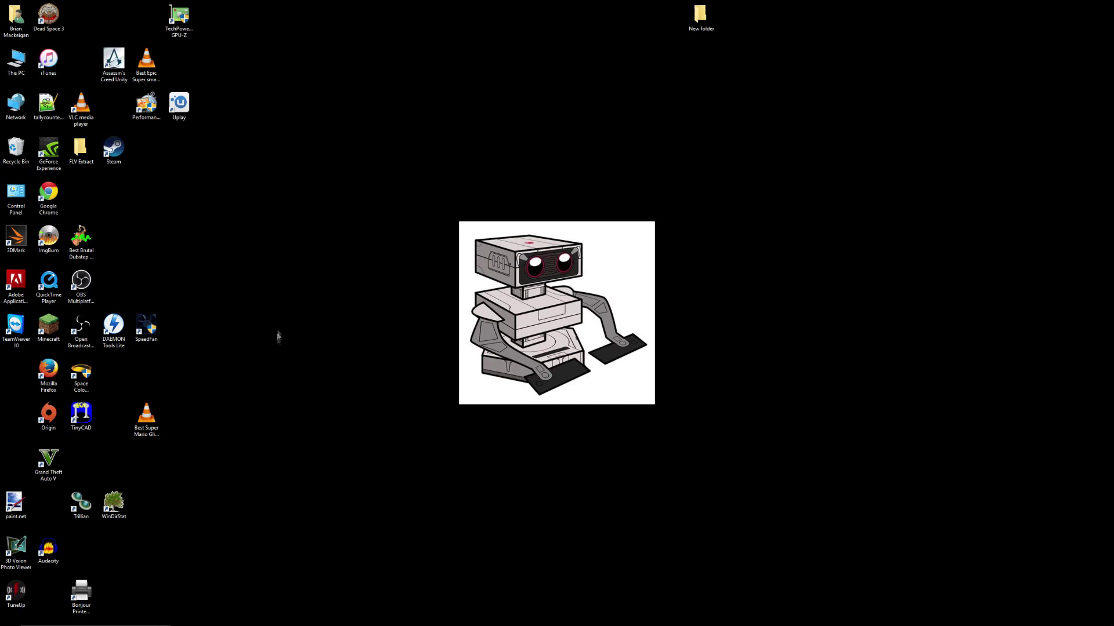
Search for 'directsyncpro' in a maximized Firefox to find the DirSync Pro download page
{"action": "mouse_move", "coordinate": [360, 623]}
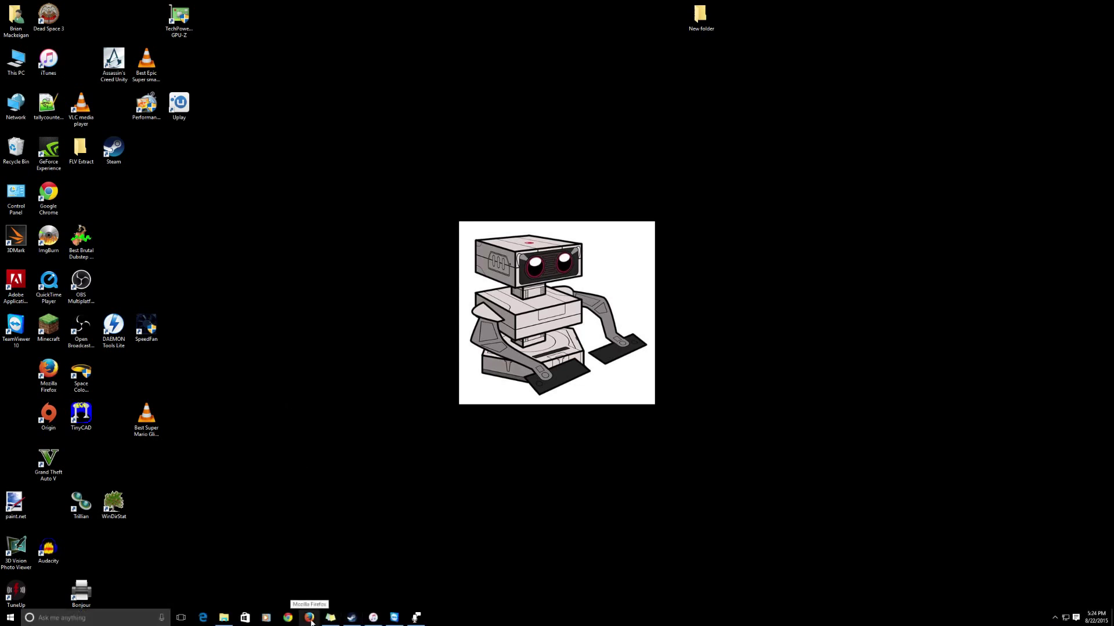
{"action": "left_click", "coordinate": [309, 618]}
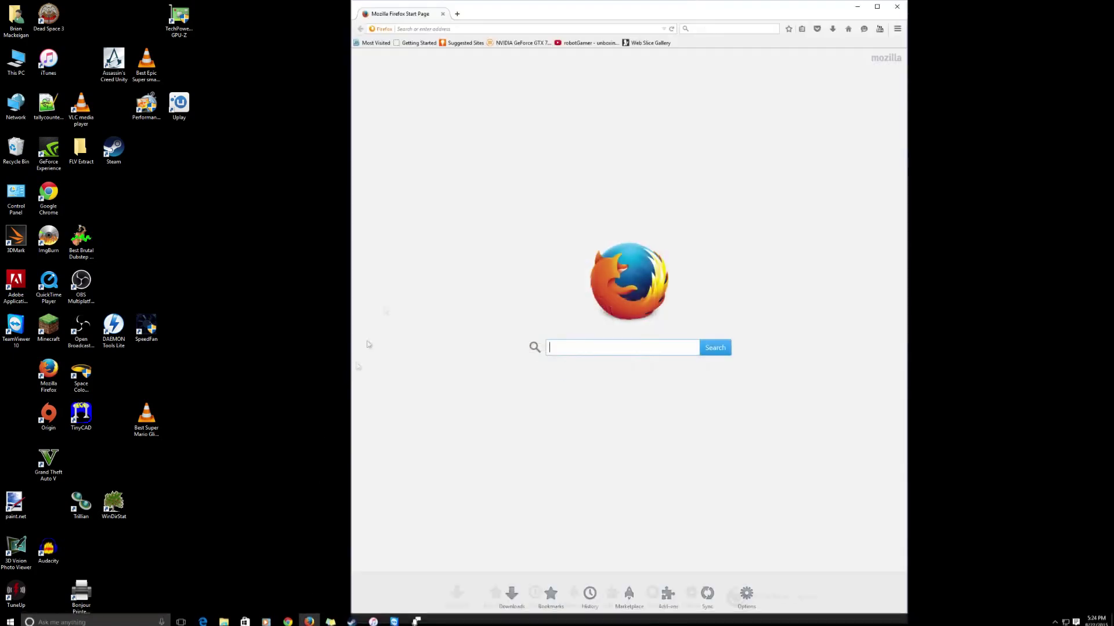
{"action": "double_click", "coordinate": [452, 4]}
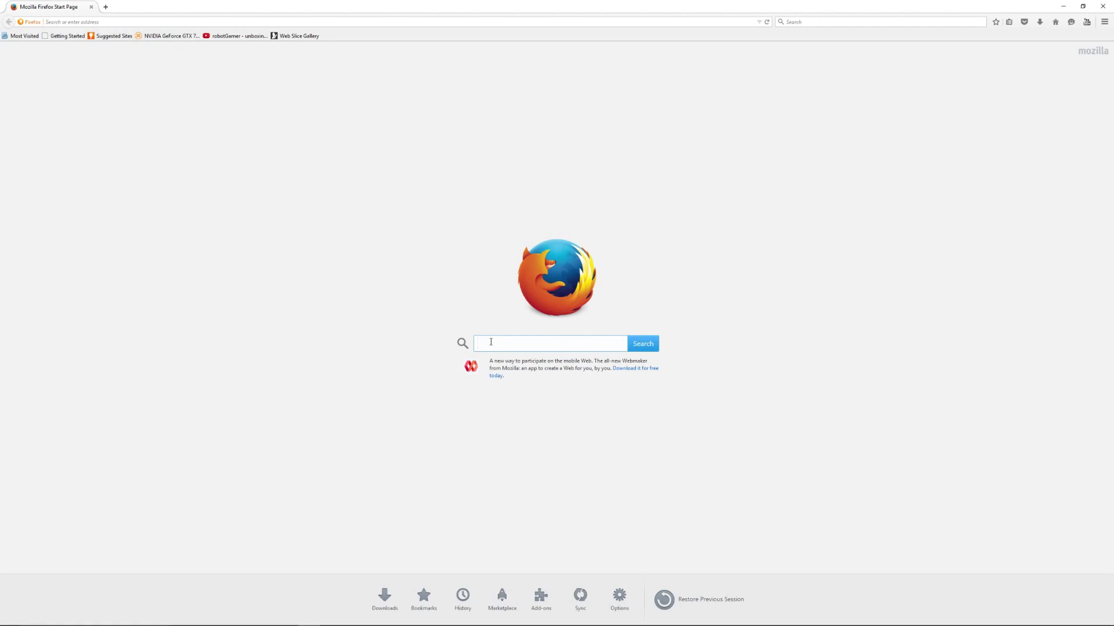
{"action": "type", "text": "direc"}
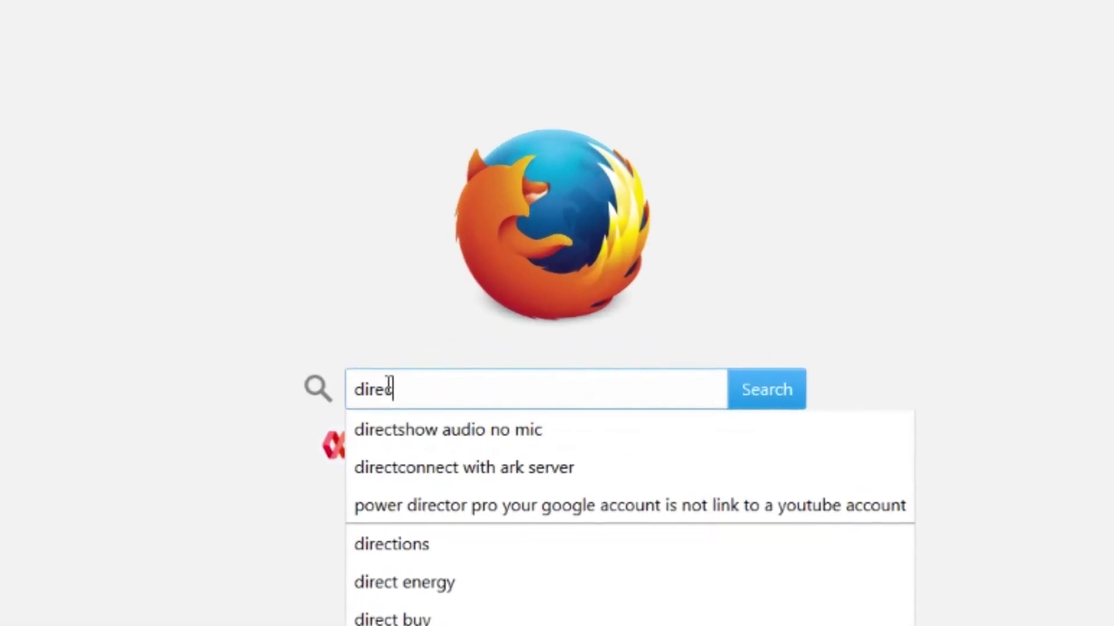
{"action": "type", "text": "t"}
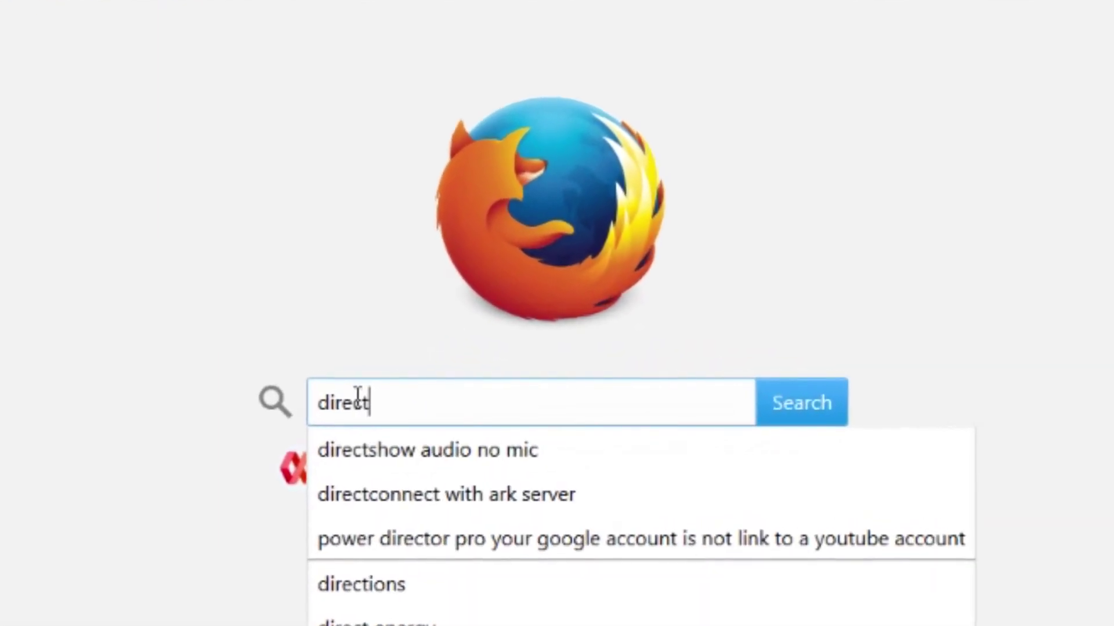
{"action": "type", "text": "sync"}
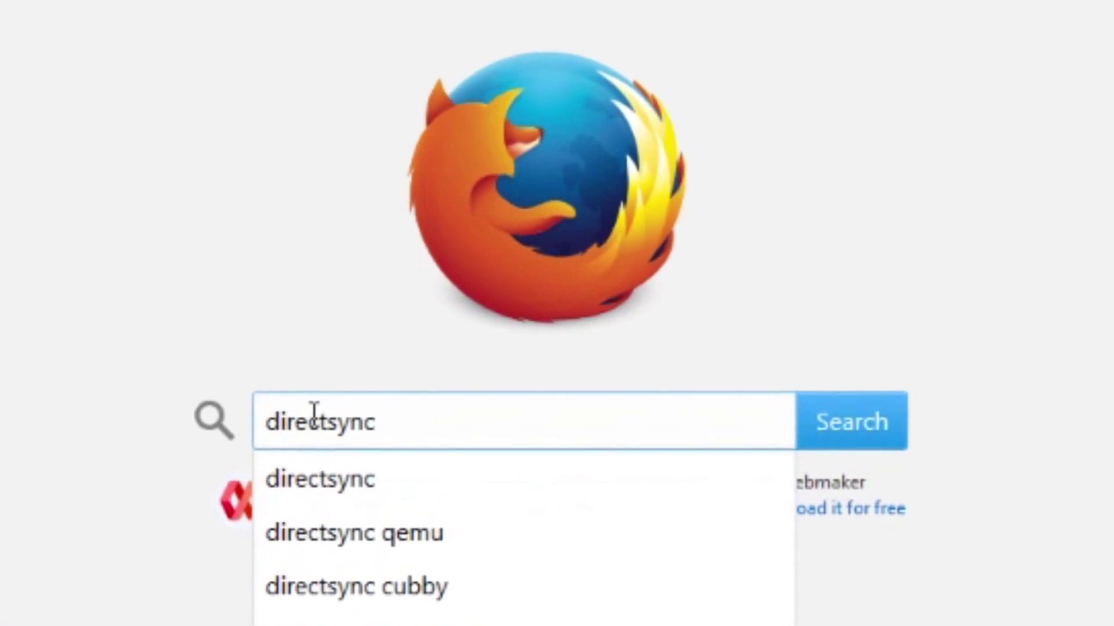
{"action": "type", "text": "pro"}
{"action": "key", "text": "Return"}
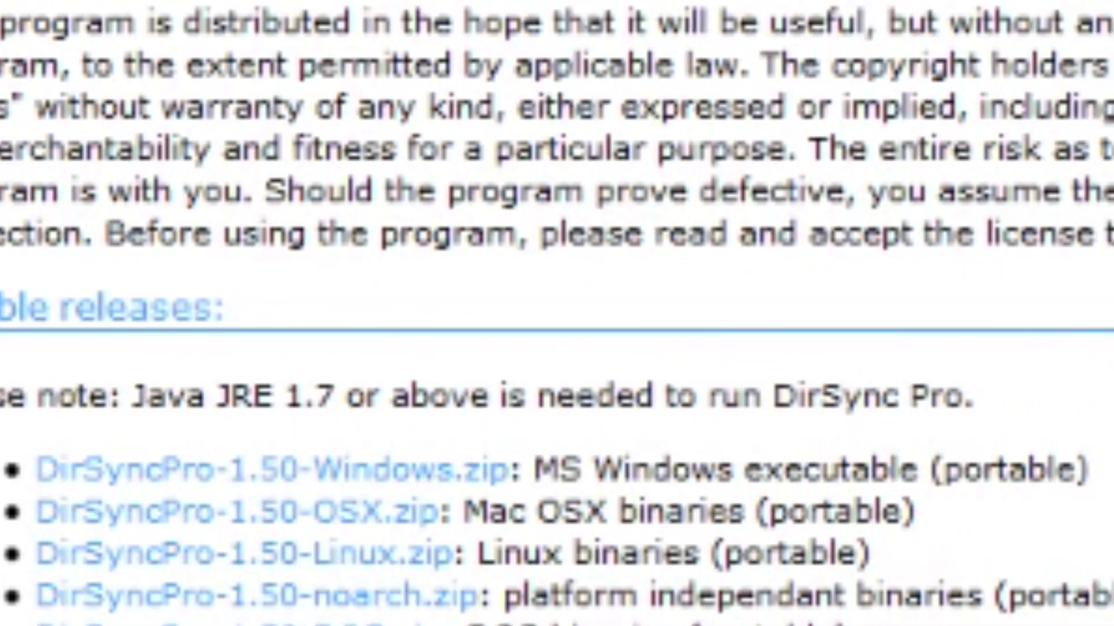
Save DirSyncPro-1.50-Windows.zip from SourceForge as a file
{"action": "left_click_drag", "start_coordinate": [1088, 470], "coordinate": [16, 471]}
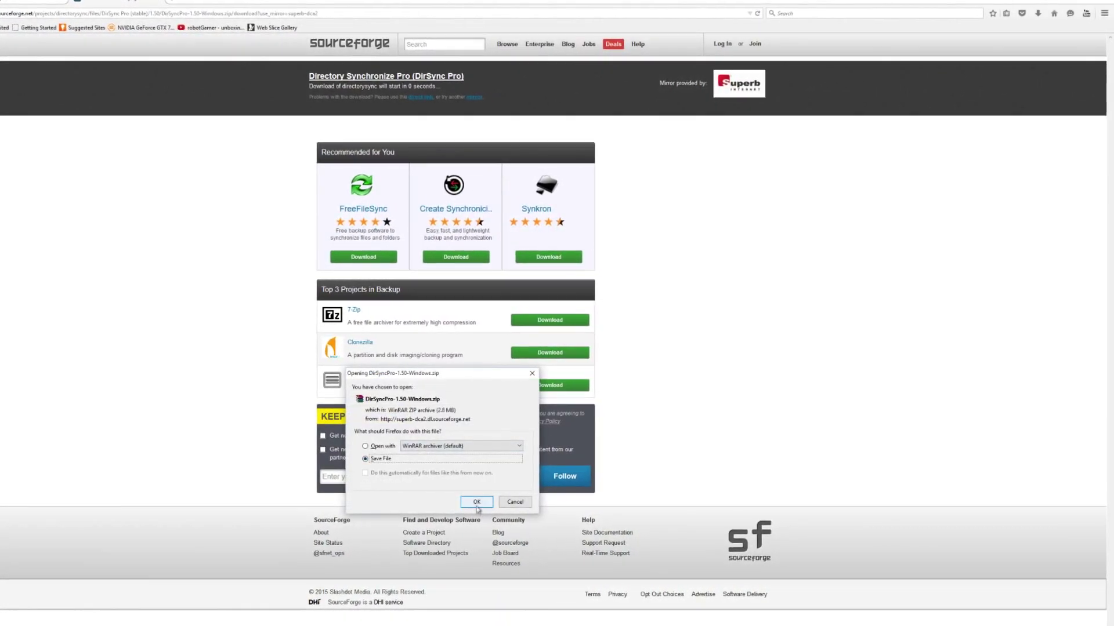
{"action": "left_click", "coordinate": [479, 500]}
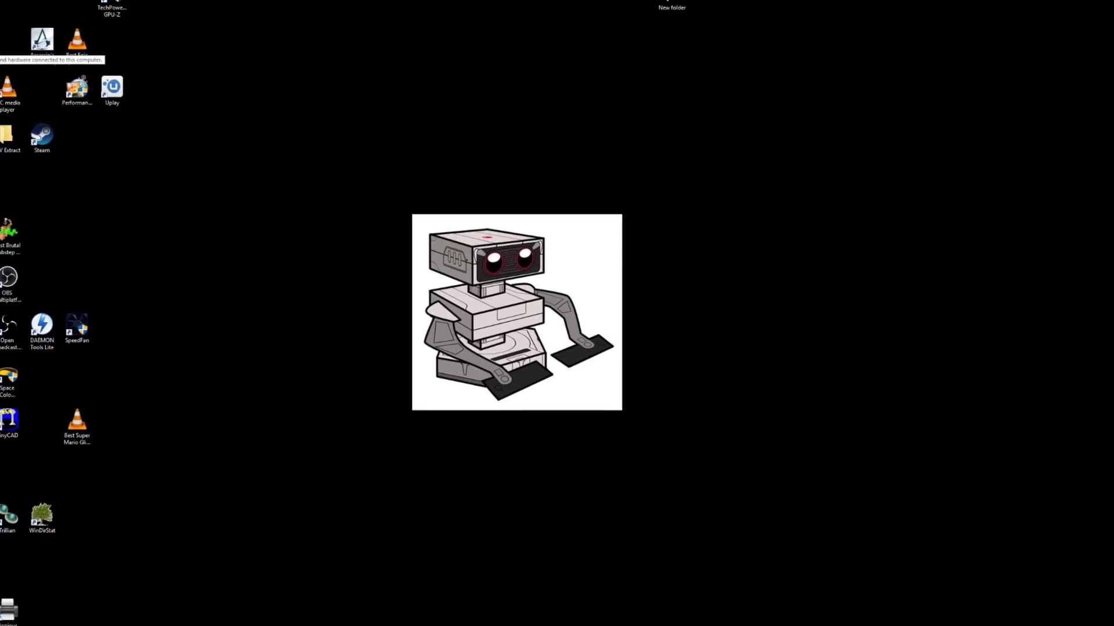
Browse File Explorer to C:\Program Files (x86)
{"action": "key", "text": "super+e"}
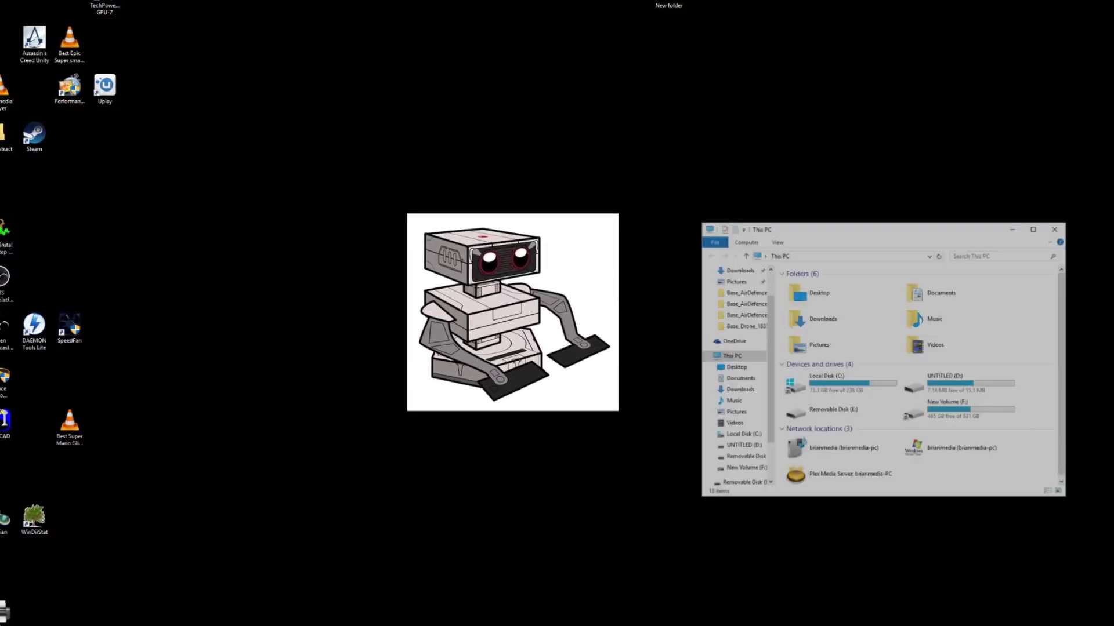
{"action": "double_click", "coordinate": [859, 387]}
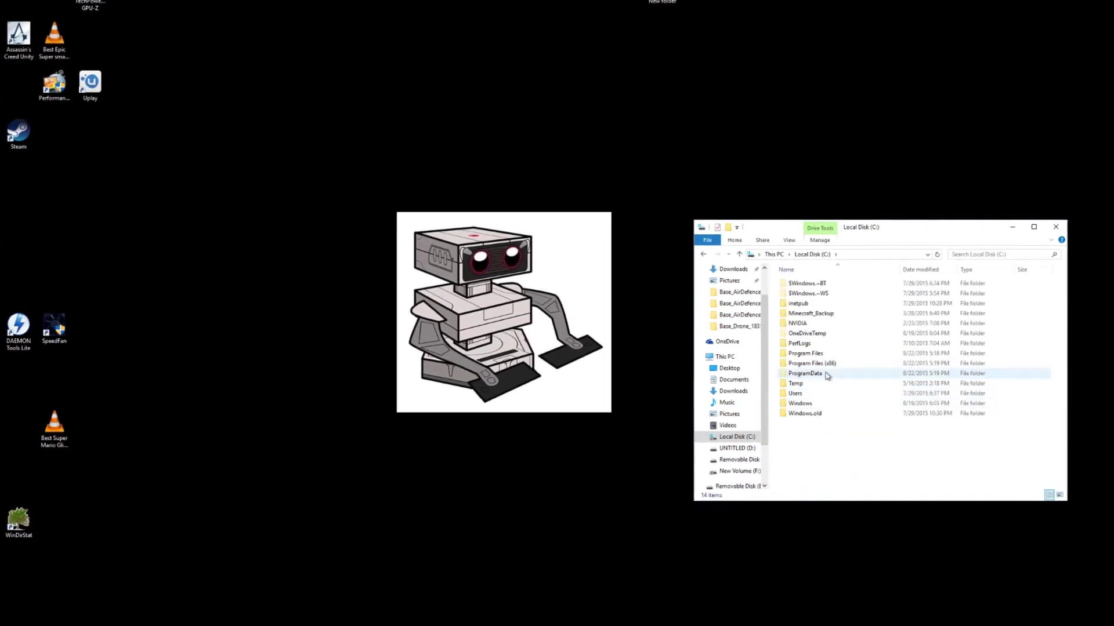
{"action": "double_click", "coordinate": [819, 354]}
{"action": "key", "text": "alt+Left"}
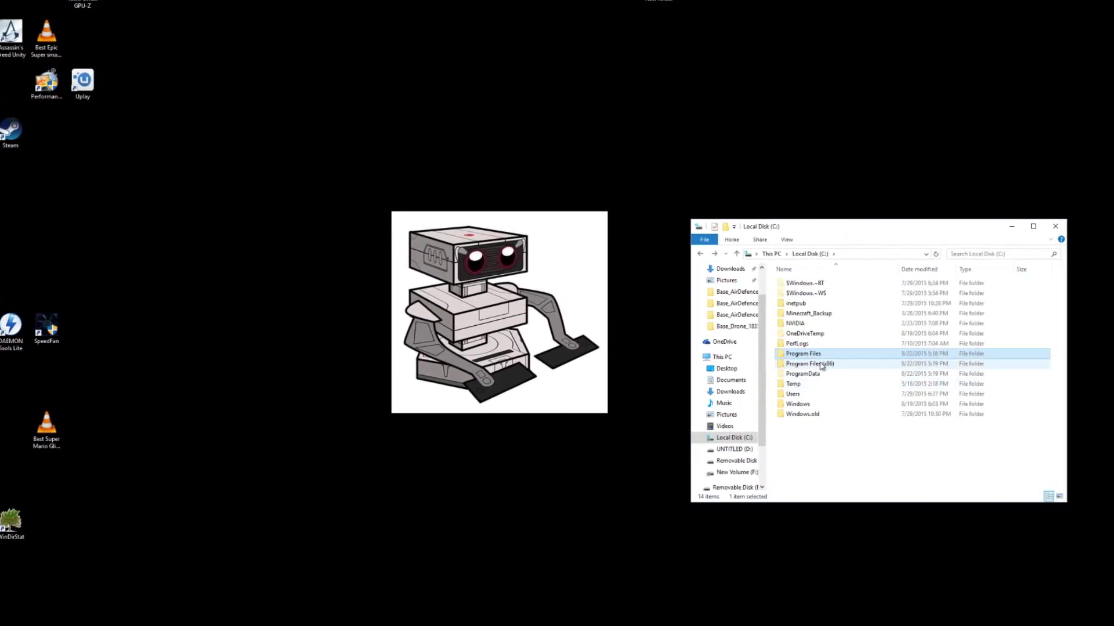
{"action": "double_click", "coordinate": [810, 364]}
{"action": "scroll", "coordinate": [821, 454], "scroll_direction": "down", "scroll_amount": 7}
{"action": "scroll", "coordinate": [820, 454], "scroll_direction": "down", "scroll_amount": 8}
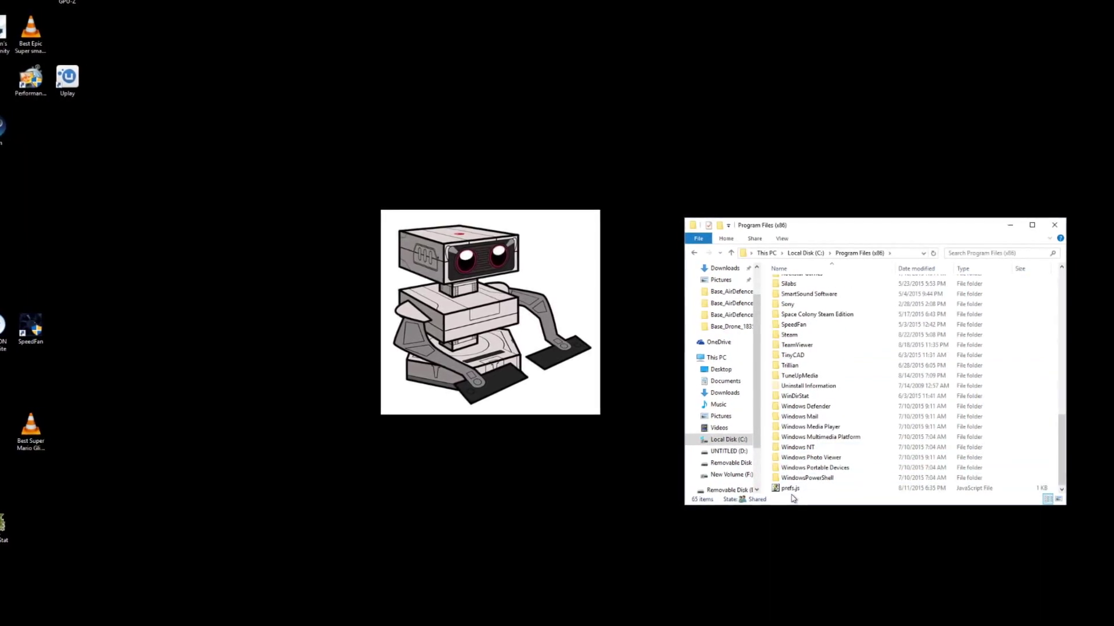
Create a new 'DirectSync Pro' folder in Program Files (x86)
{"action": "right_click", "coordinate": [767, 467]}
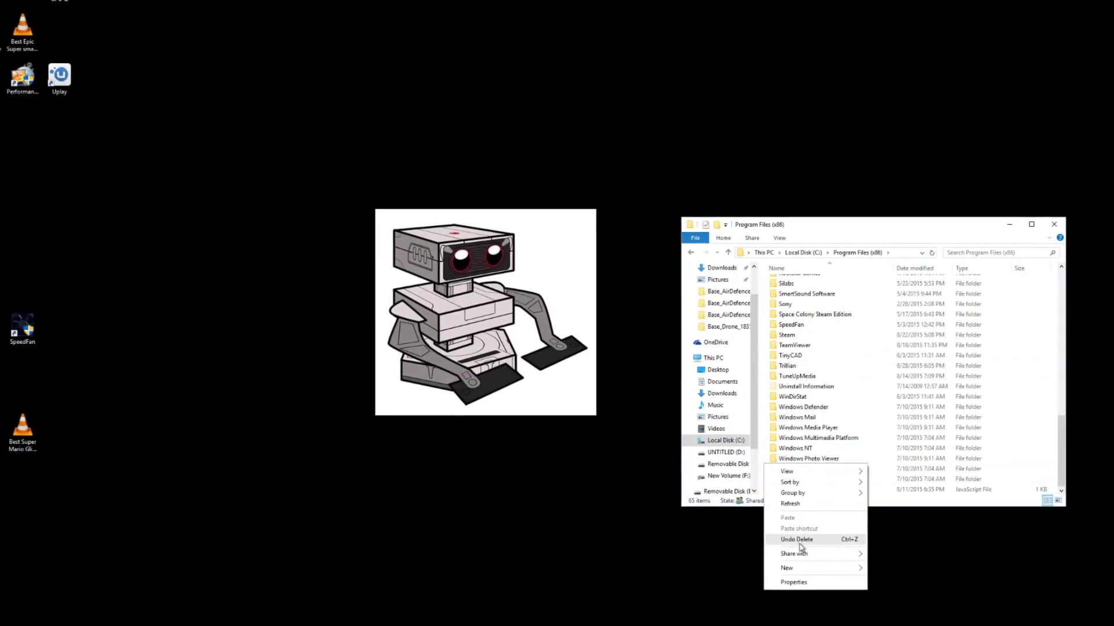
{"action": "left_click", "coordinate": [881, 571]}
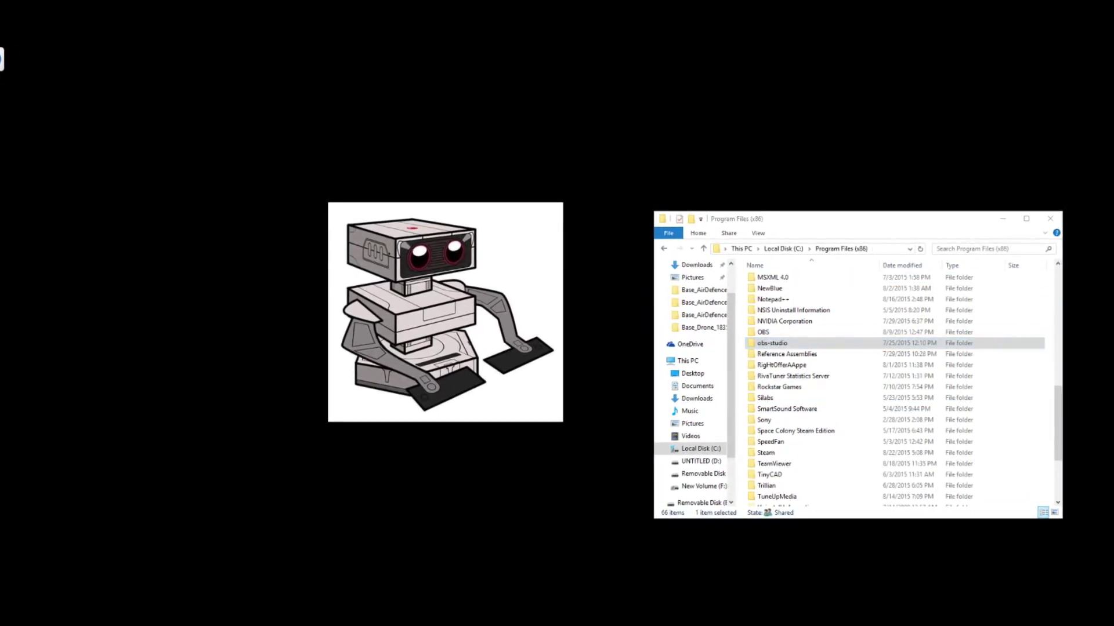
{"action": "key", "text": "super+e"}
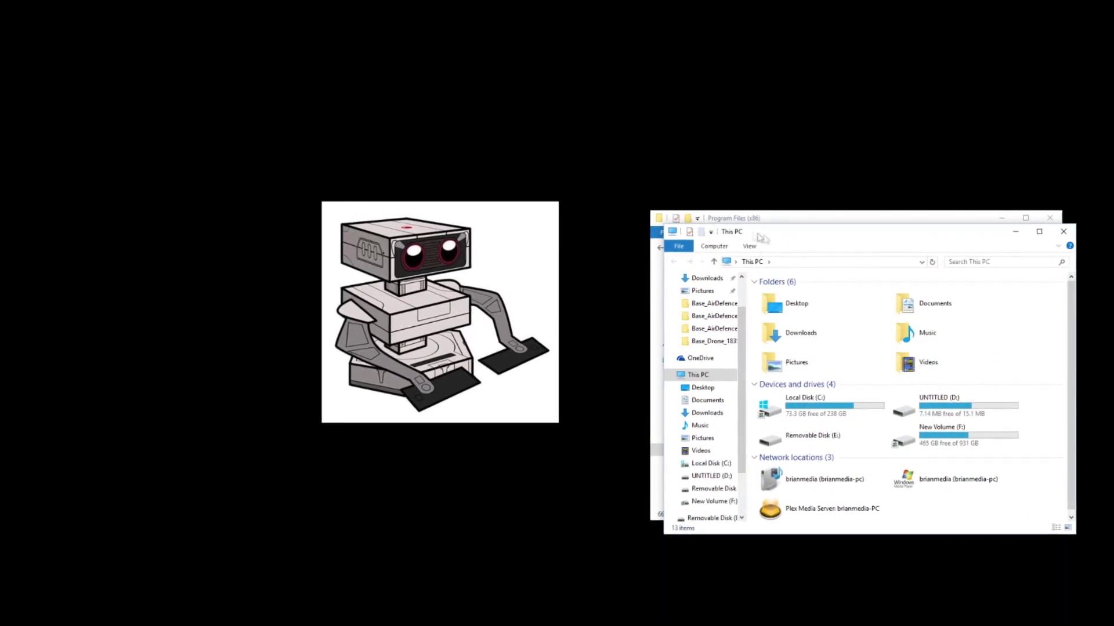
In a second window, copy DirSyncPro-1.50-Windows.zip from Downloads
{"action": "left_click_drag", "start_coordinate": [759, 237], "coordinate": [37, 244]}
{"action": "left_click", "coordinate": [87, 342]}
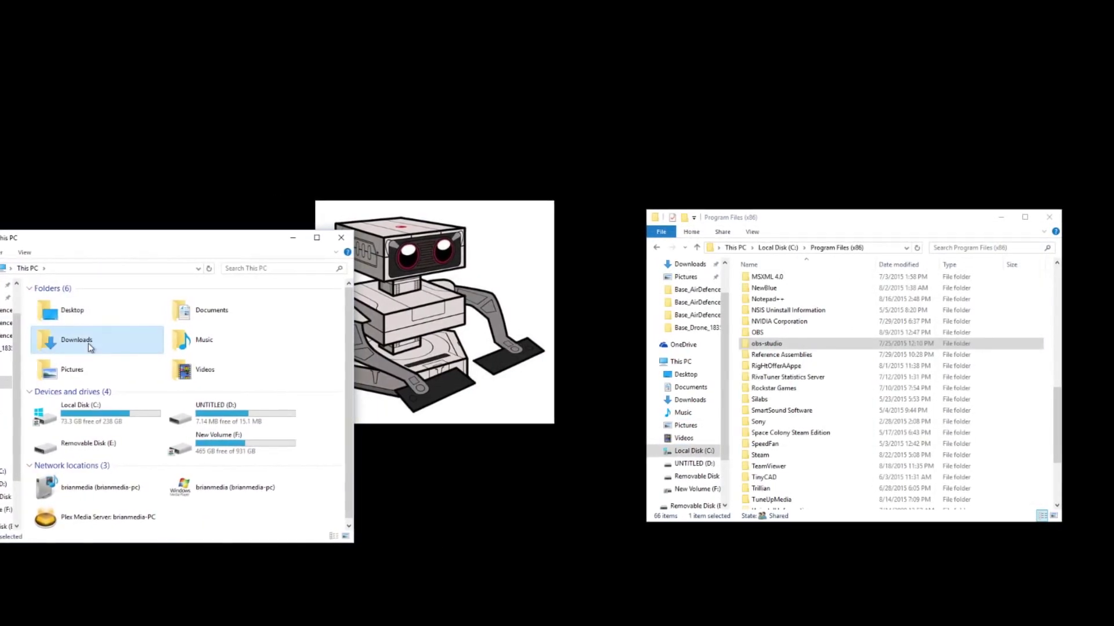
{"action": "double_click", "coordinate": [90, 347]}
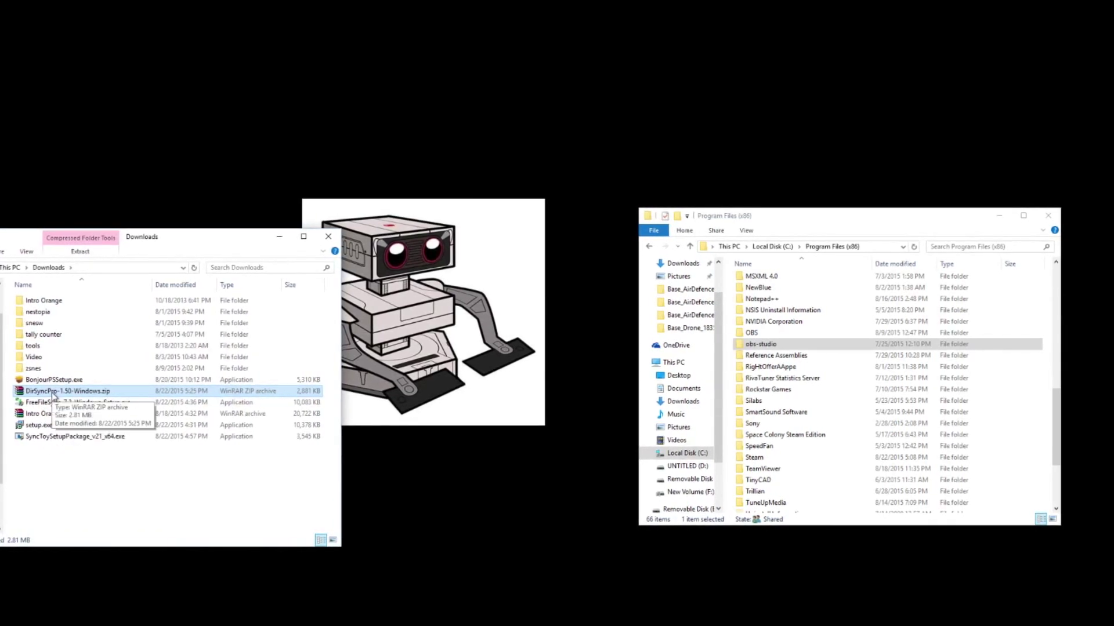
{"action": "right_click", "coordinate": [51, 397]}
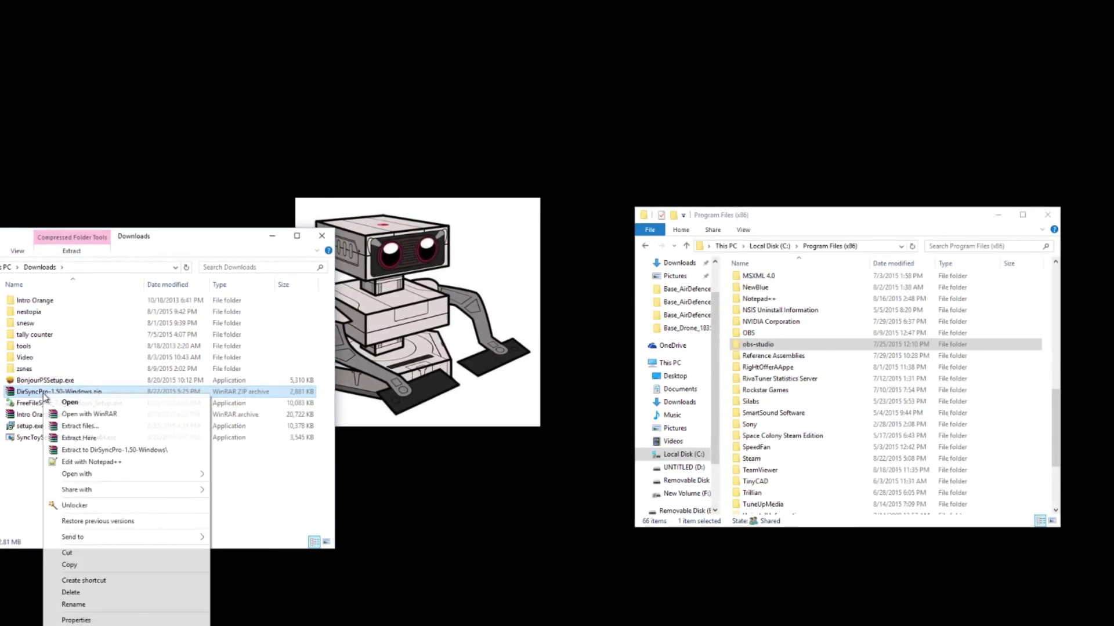
{"action": "left_click", "coordinate": [60, 565]}
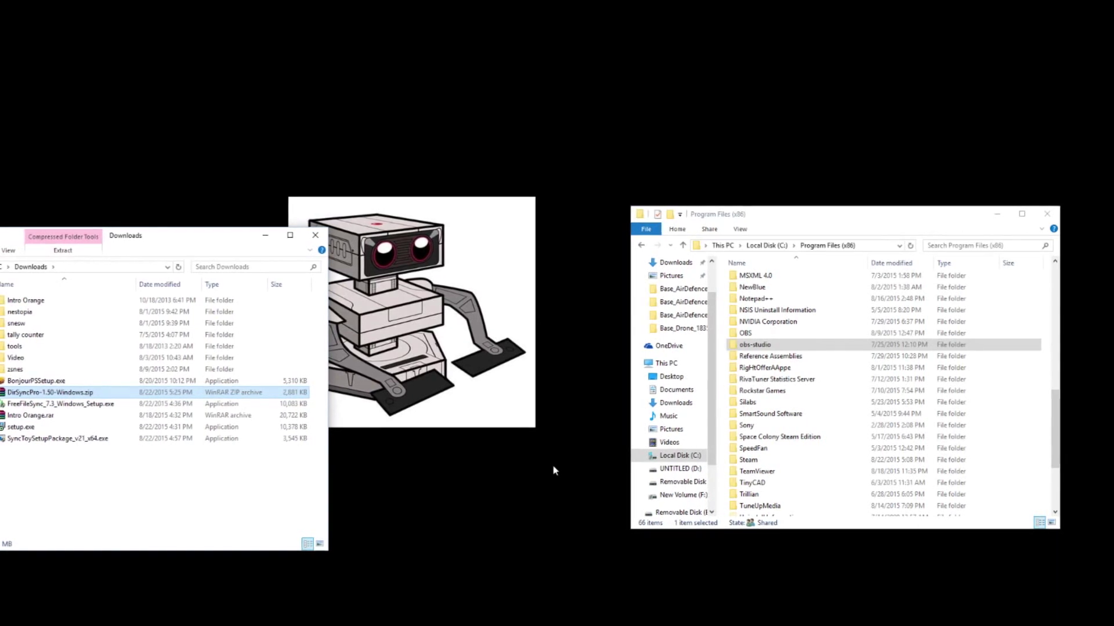
Paste the zip into DirectSync Pro, granting administrator permission
{"action": "left_click", "coordinate": [896, 428]}
{"action": "scroll", "coordinate": [829, 444], "scroll_direction": "down", "scroll_amount": 4}
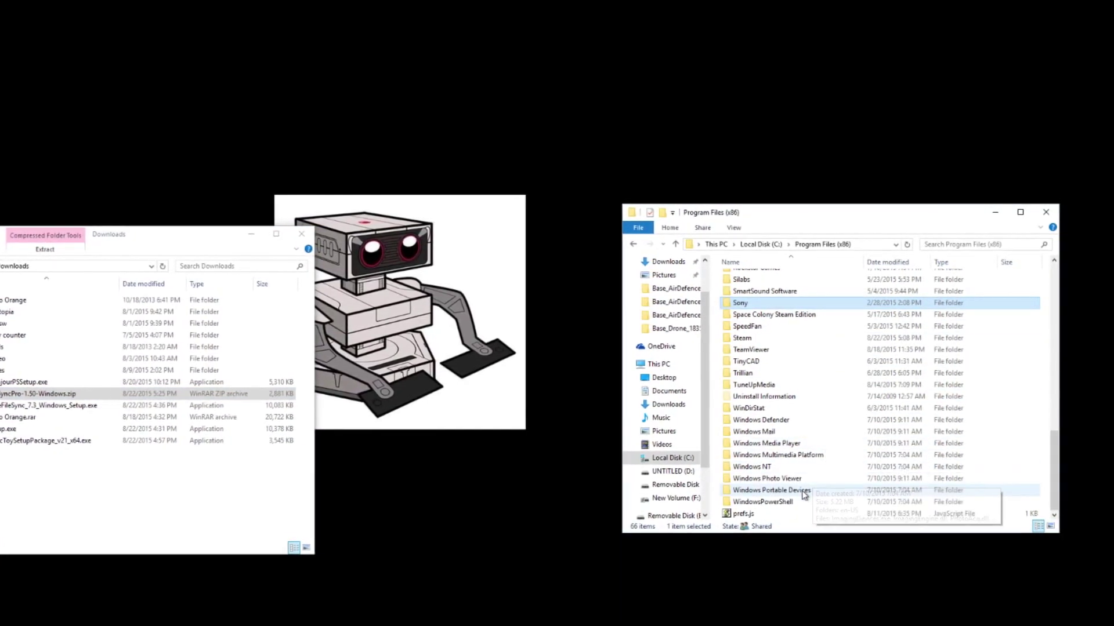
{"action": "scroll", "coordinate": [800, 435], "scroll_direction": "up", "scroll_amount": 13}
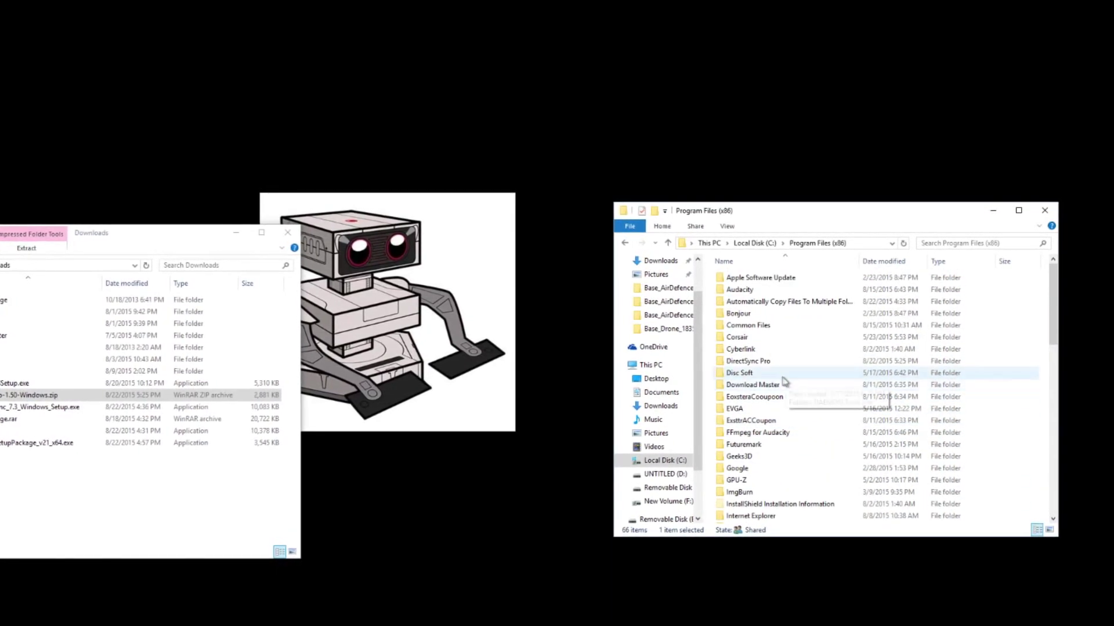
{"action": "double_click", "coordinate": [748, 362]}
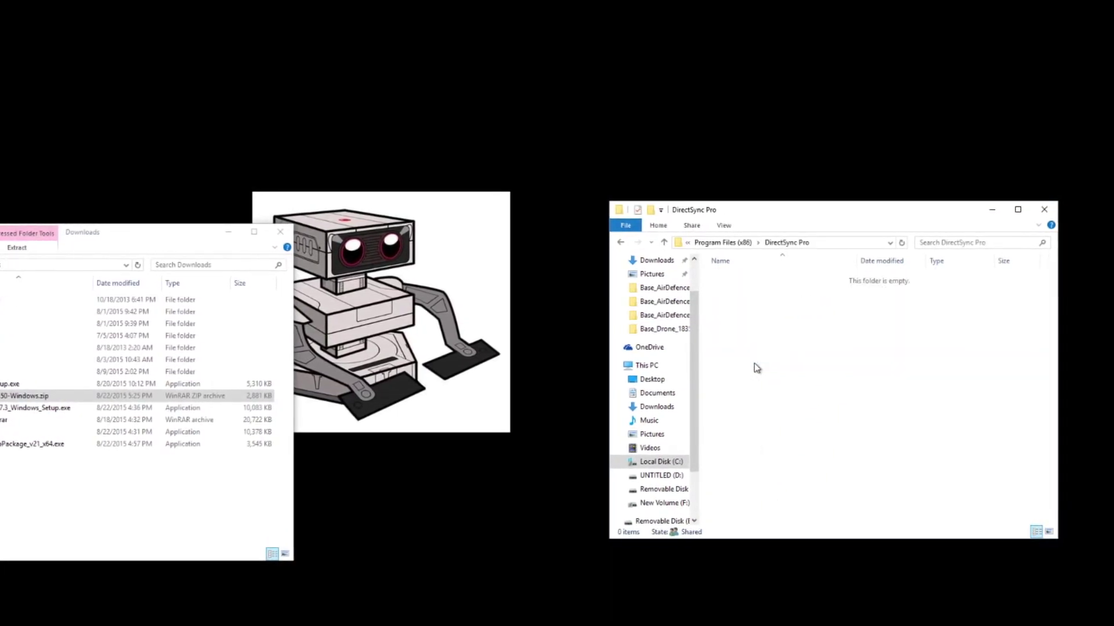
{"action": "right_click", "coordinate": [755, 363]}
{"action": "left_click", "coordinate": [778, 444]}
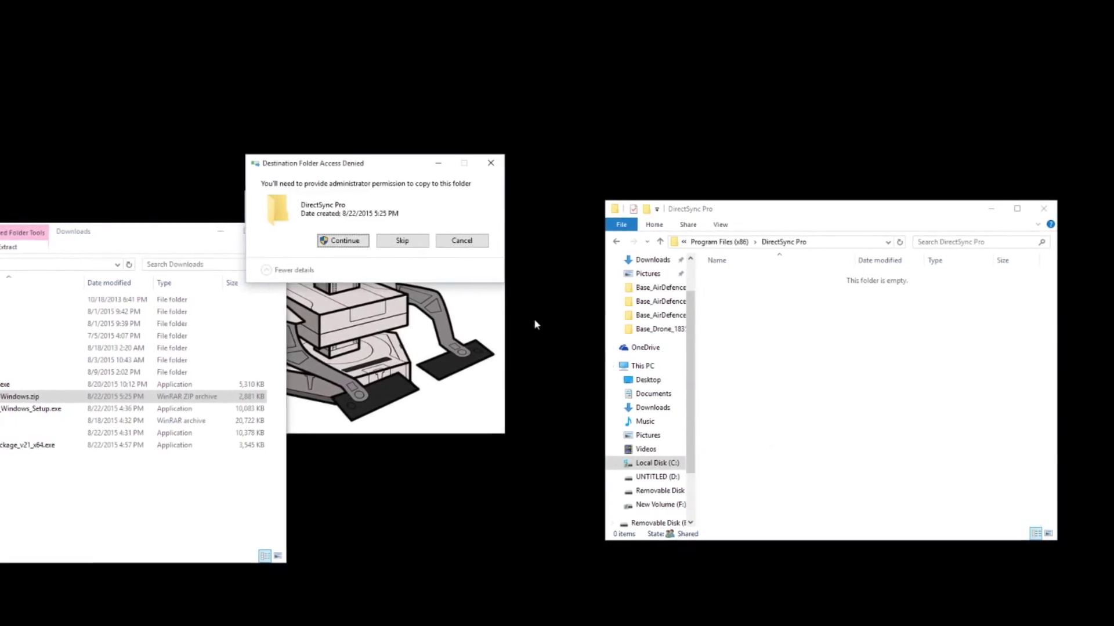
{"action": "left_click", "coordinate": [341, 240]}
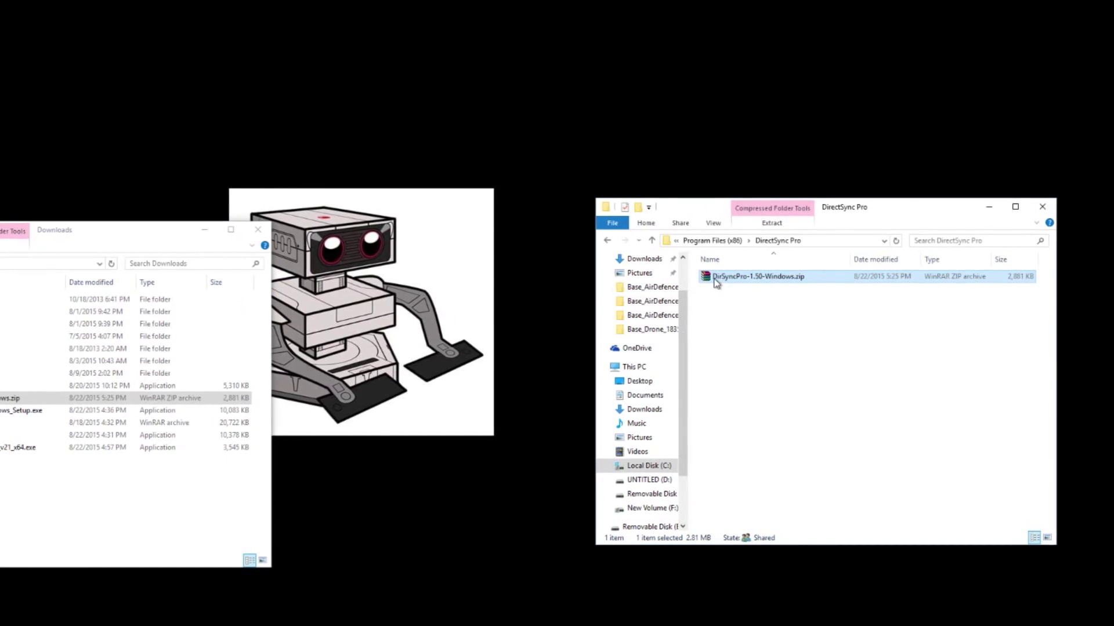
{"action": "left_click", "coordinate": [735, 317]}
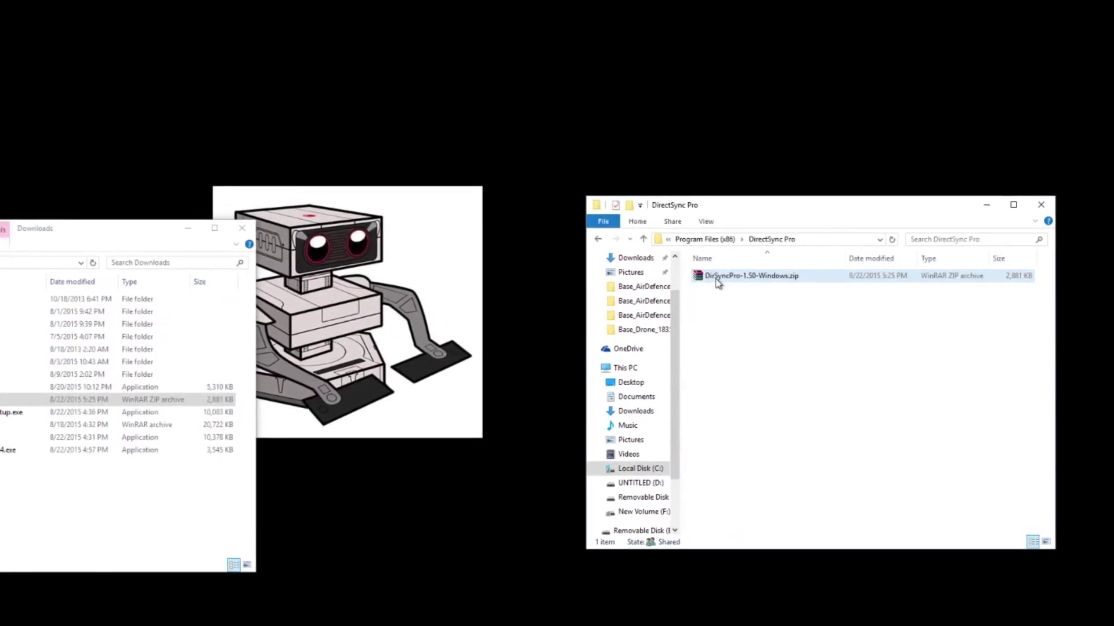
{"action": "left_click", "coordinate": [720, 283]}
Extract DirSyncPro-1.50-Windows.zip into the DirectSync Pro folder with WinRAR
{"action": "right_click", "coordinate": [717, 282]}
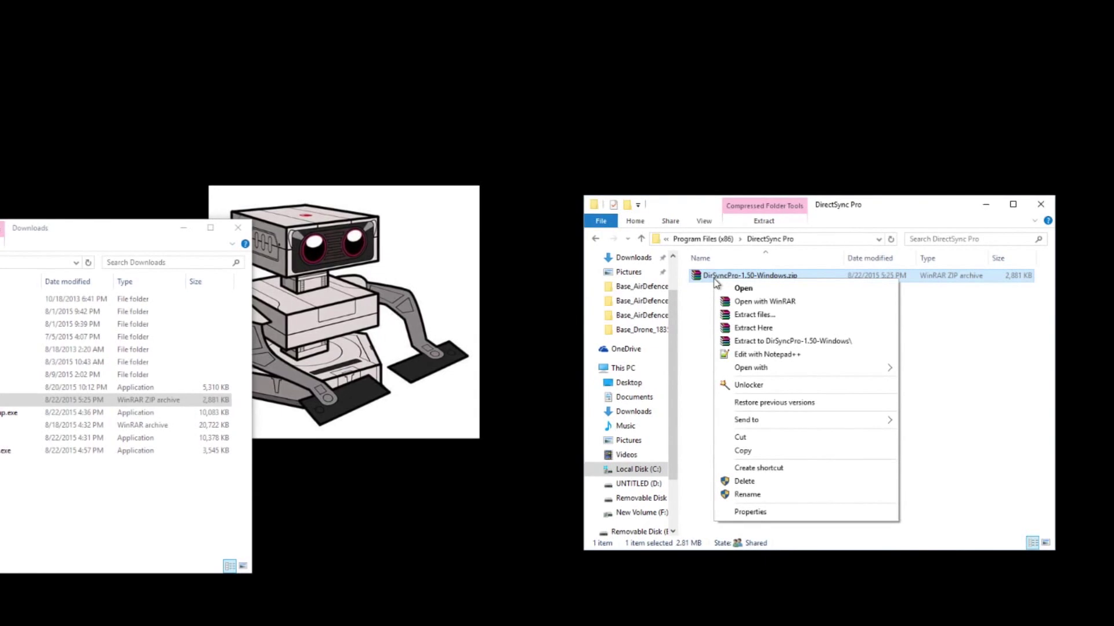
{"action": "left_click", "coordinate": [753, 329]}
{"action": "left_click", "coordinate": [364, 331]}
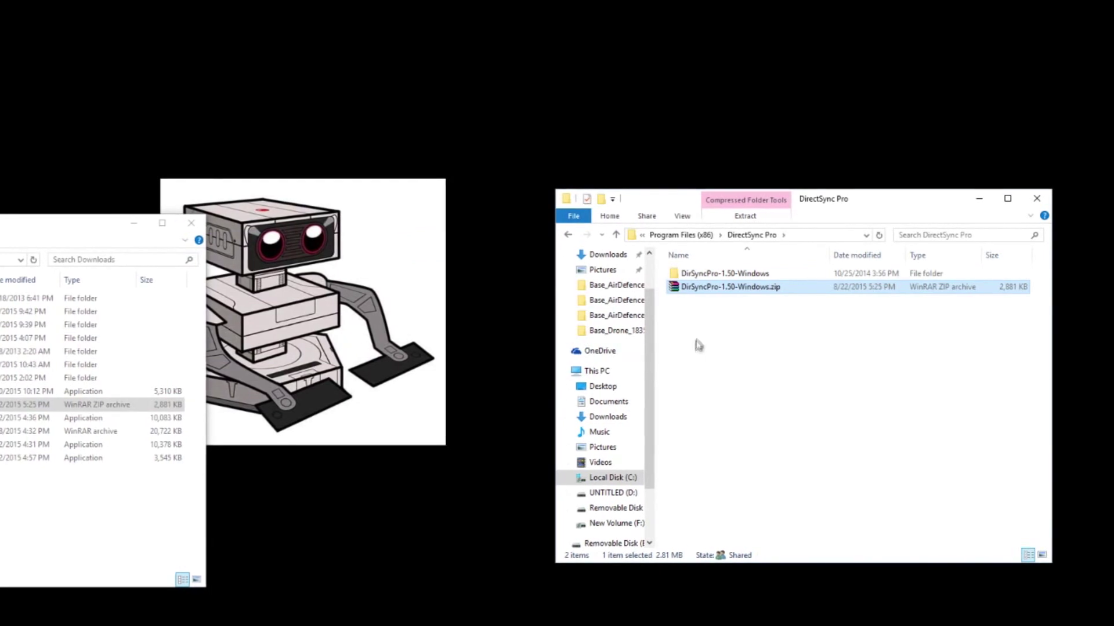
{"action": "right_click", "coordinate": [700, 290]}
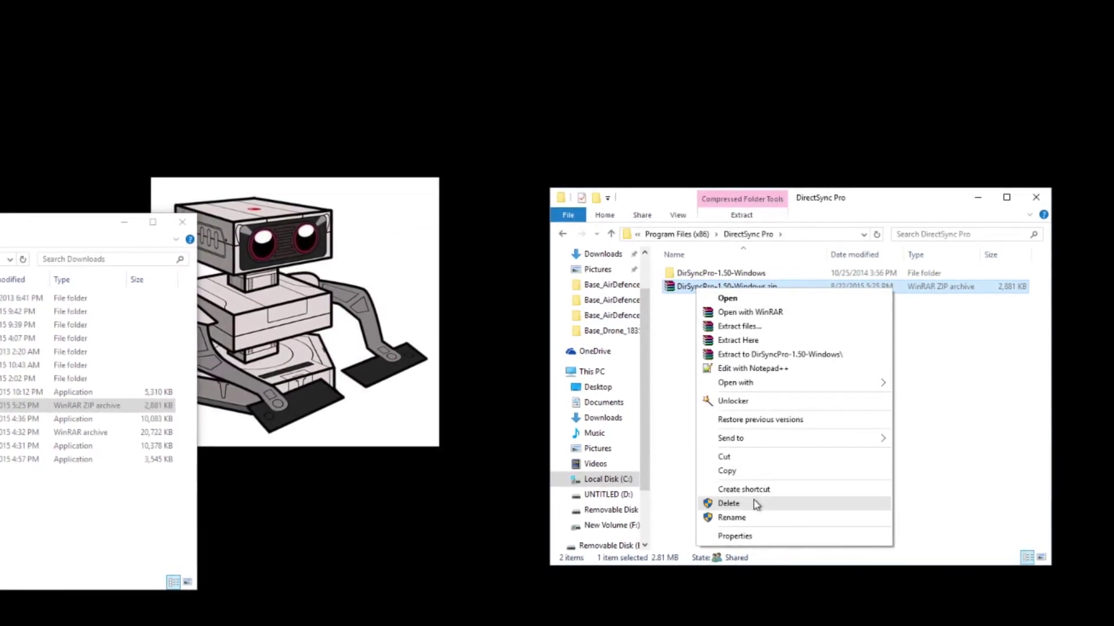
Close the extra Explorer windows and open the DirSyncPro-1.50-Windows folder
{"action": "left_click", "coordinate": [167, 225]}
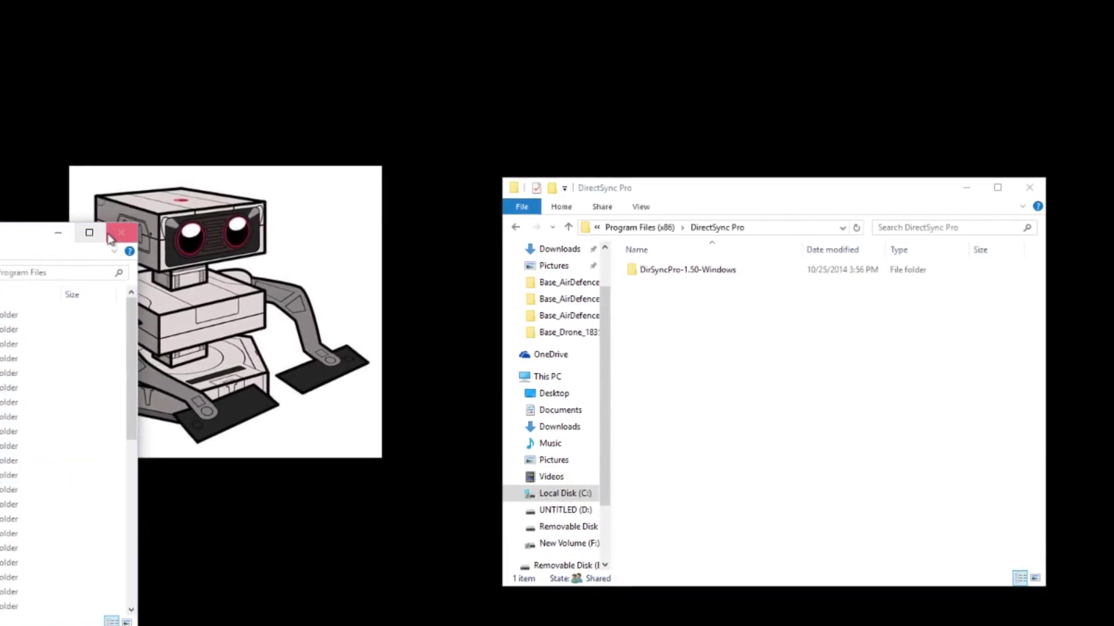
{"action": "left_click", "coordinate": [110, 239]}
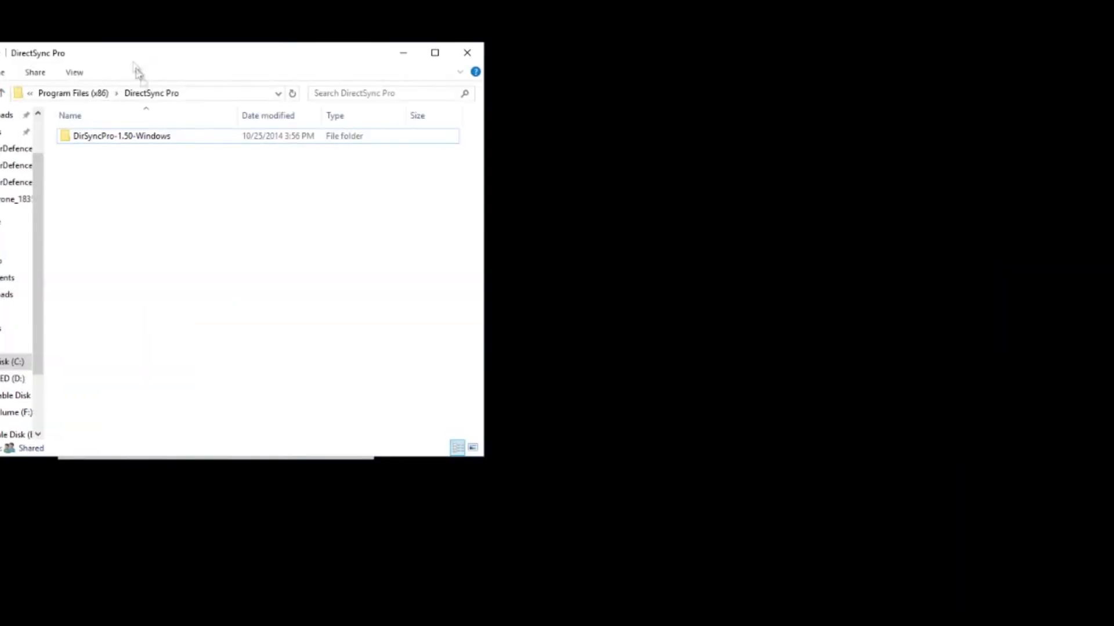
{"action": "left_click", "coordinate": [148, 135]}
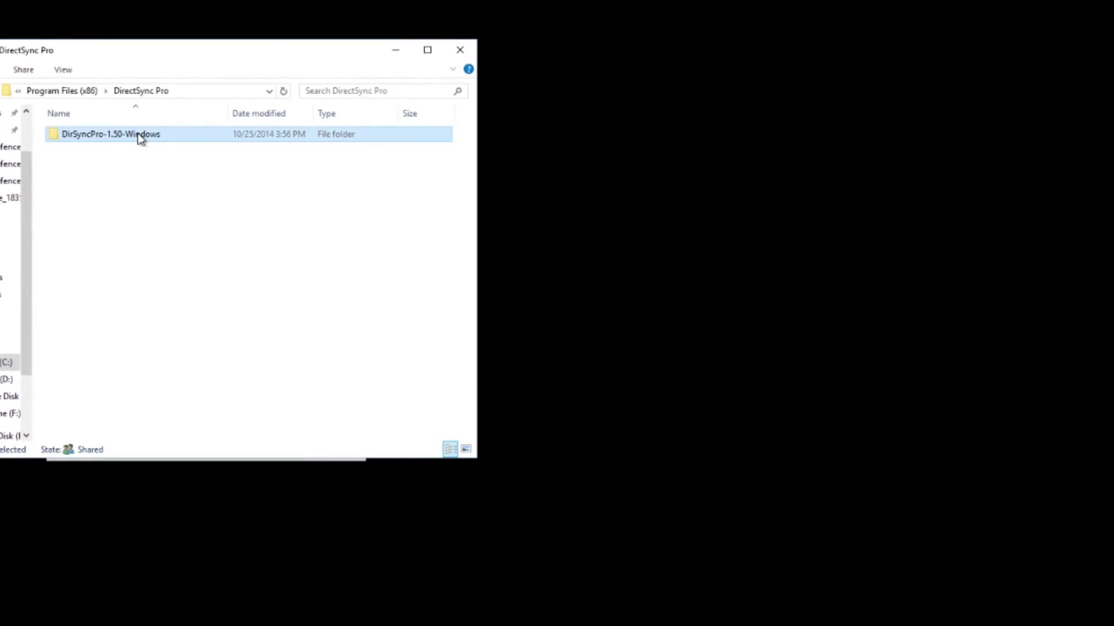
{"action": "double_click", "coordinate": [139, 138]}
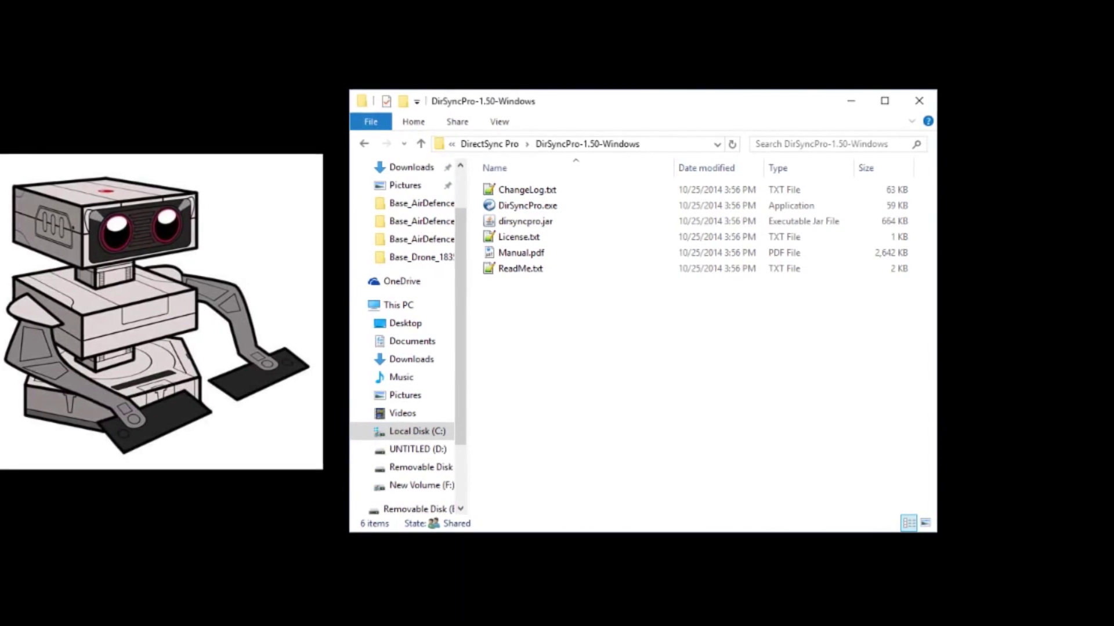
Look through C:\Program Files (x86)\Steam, then close that window
{"action": "key", "text": "super+e"}
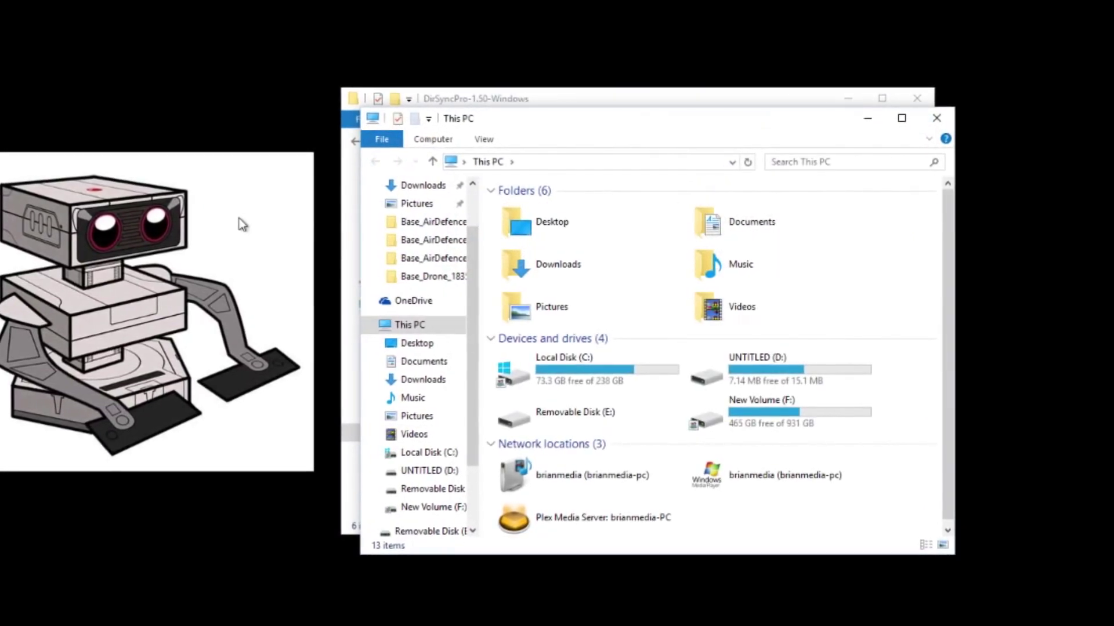
{"action": "double_click", "coordinate": [576, 362]}
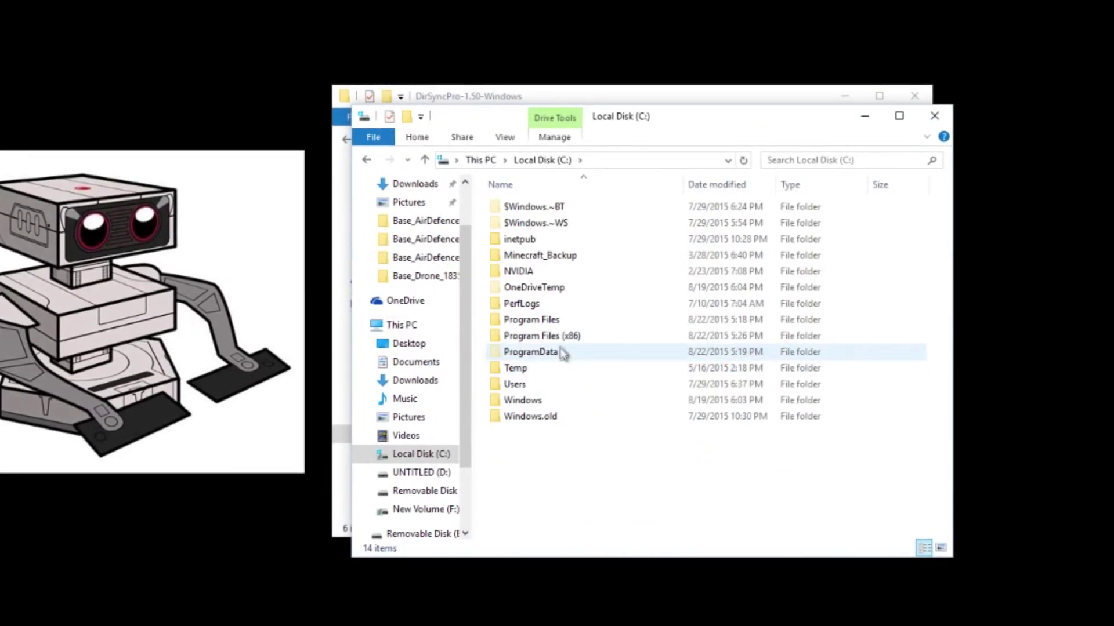
{"action": "double_click", "coordinate": [563, 335]}
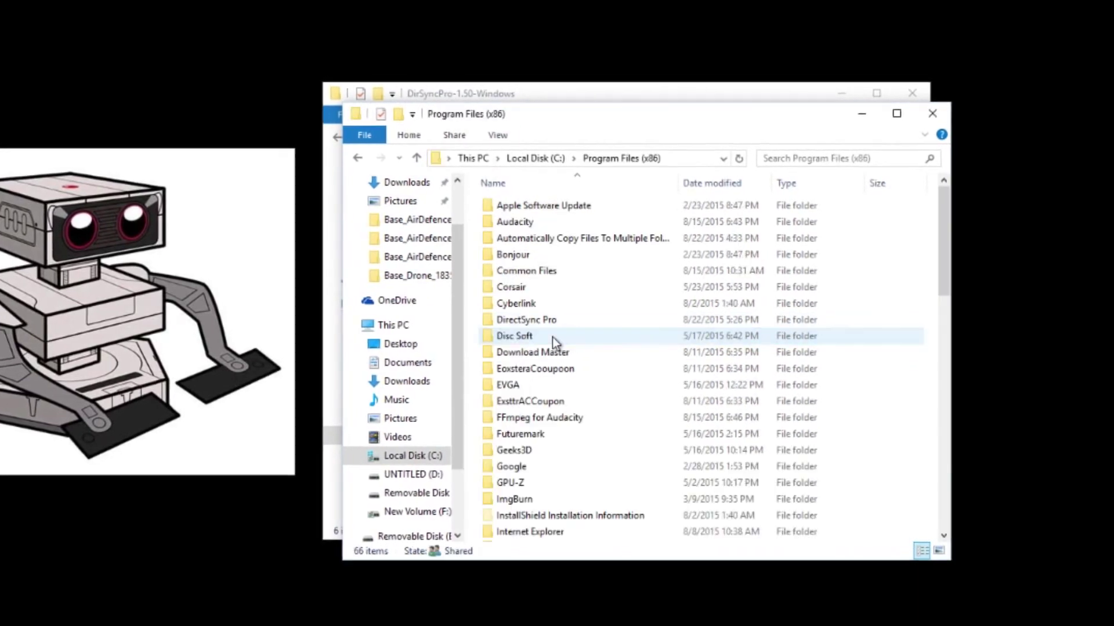
{"action": "scroll", "coordinate": [552, 336], "scroll_direction": "down", "scroll_amount": 15}
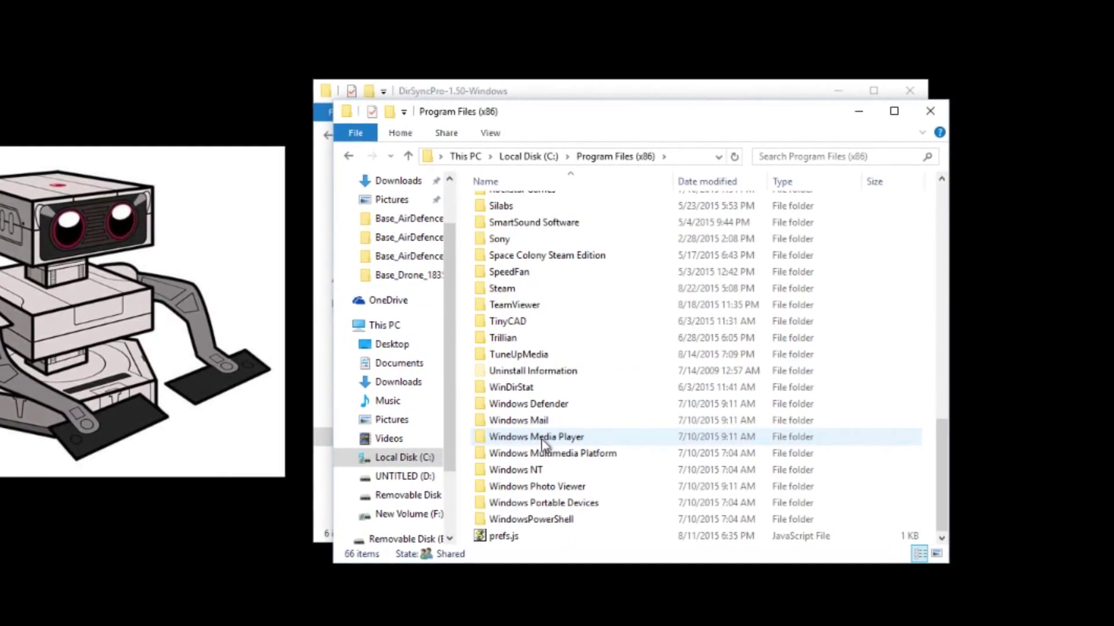
{"action": "double_click", "coordinate": [502, 289]}
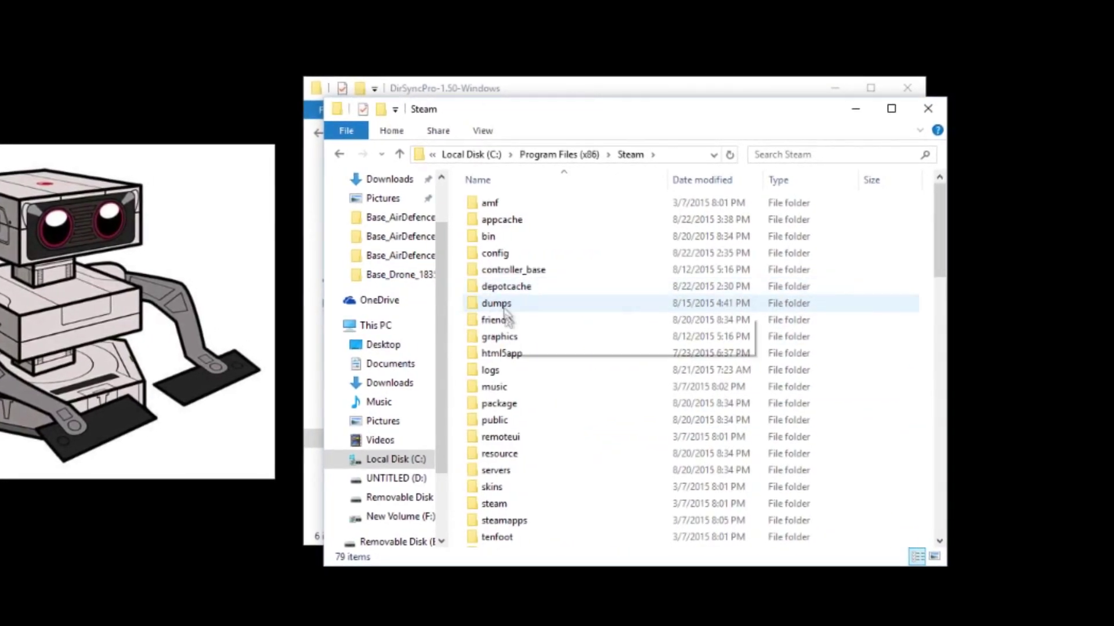
{"action": "scroll", "coordinate": [507, 316], "scroll_direction": "down", "scroll_amount": 5}
{"action": "scroll", "coordinate": [506, 348], "scroll_direction": "up", "scroll_amount": 2}
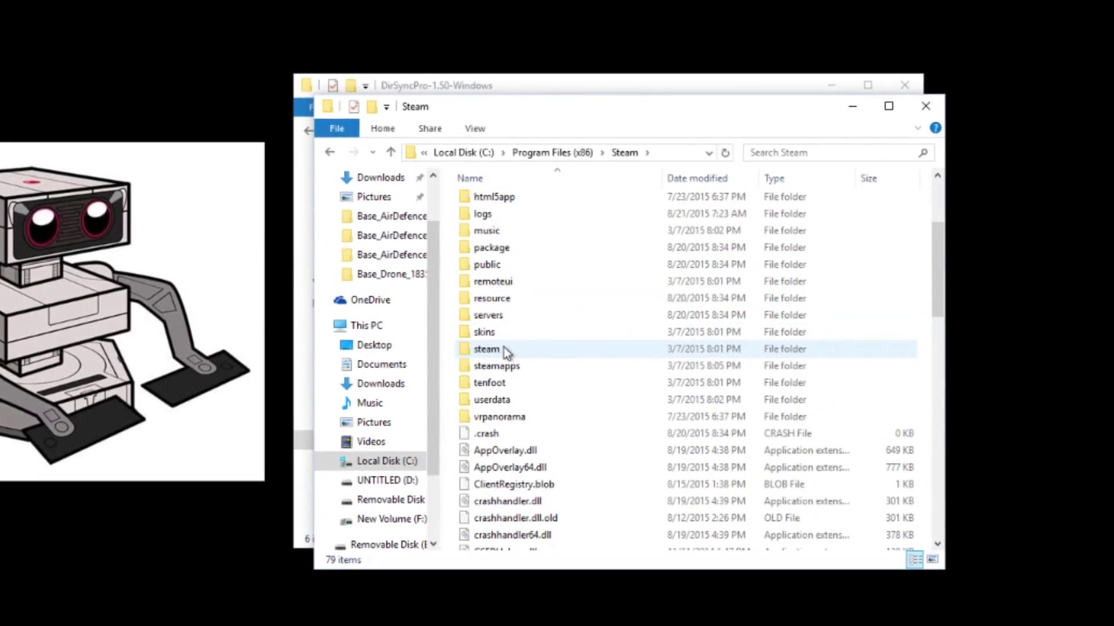
{"action": "scroll", "coordinate": [504, 348], "scroll_direction": "up", "scroll_amount": 3}
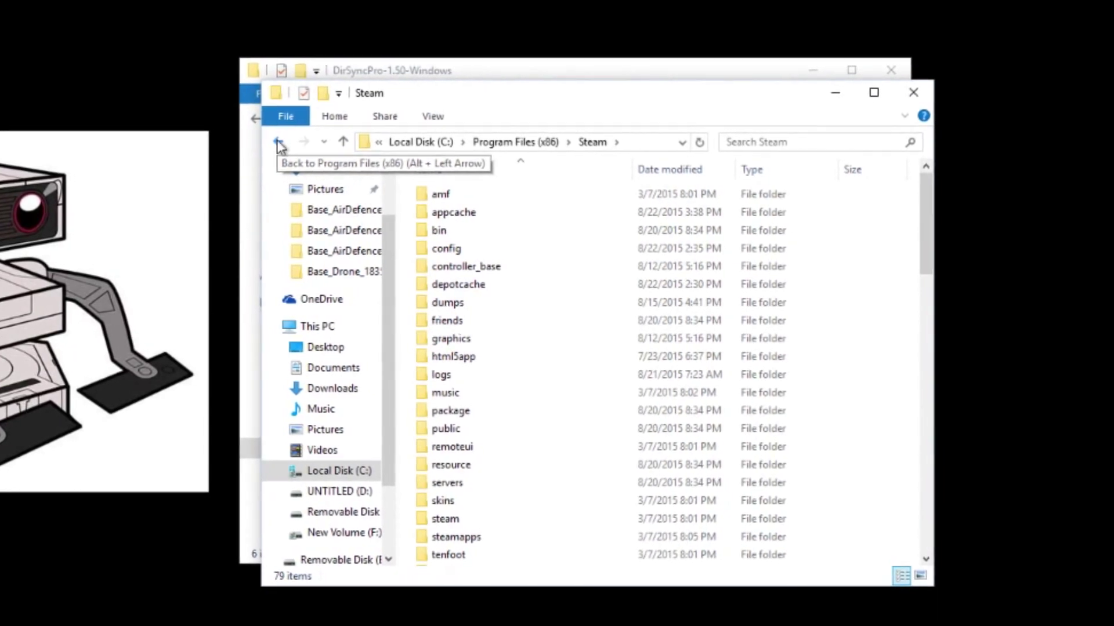
{"action": "left_click", "coordinate": [913, 92]}
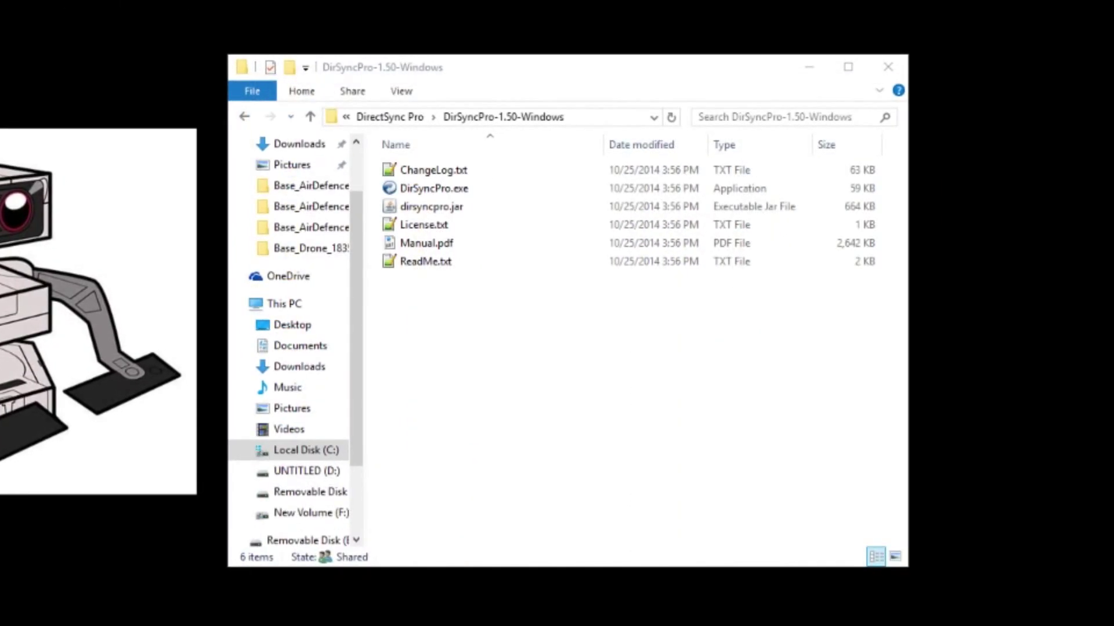
Open F:\SteamLibrary\SteamApps\common\Empyrion - Galactic Survival\Saves\Games and select creative
{"action": "key", "text": "super+e"}
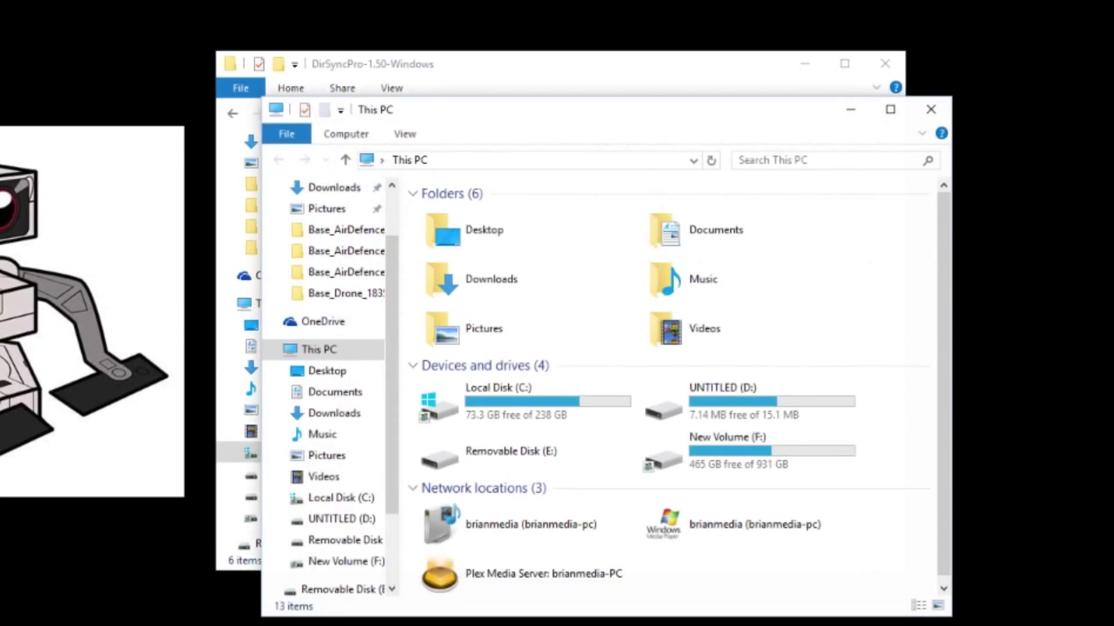
{"action": "double_click", "coordinate": [773, 458]}
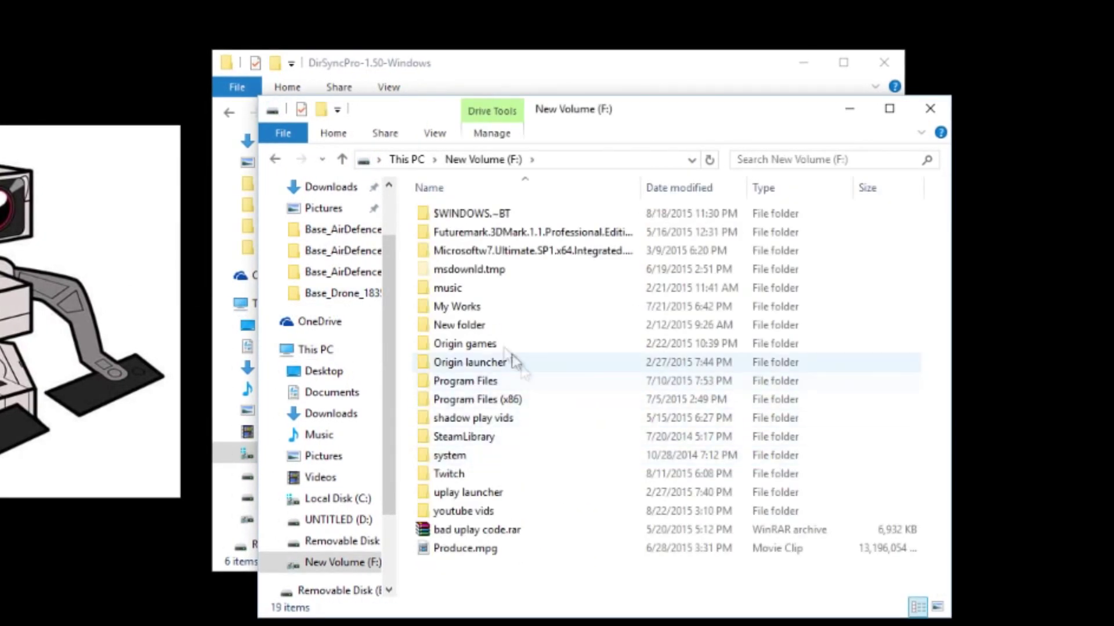
{"action": "double_click", "coordinate": [471, 440]}
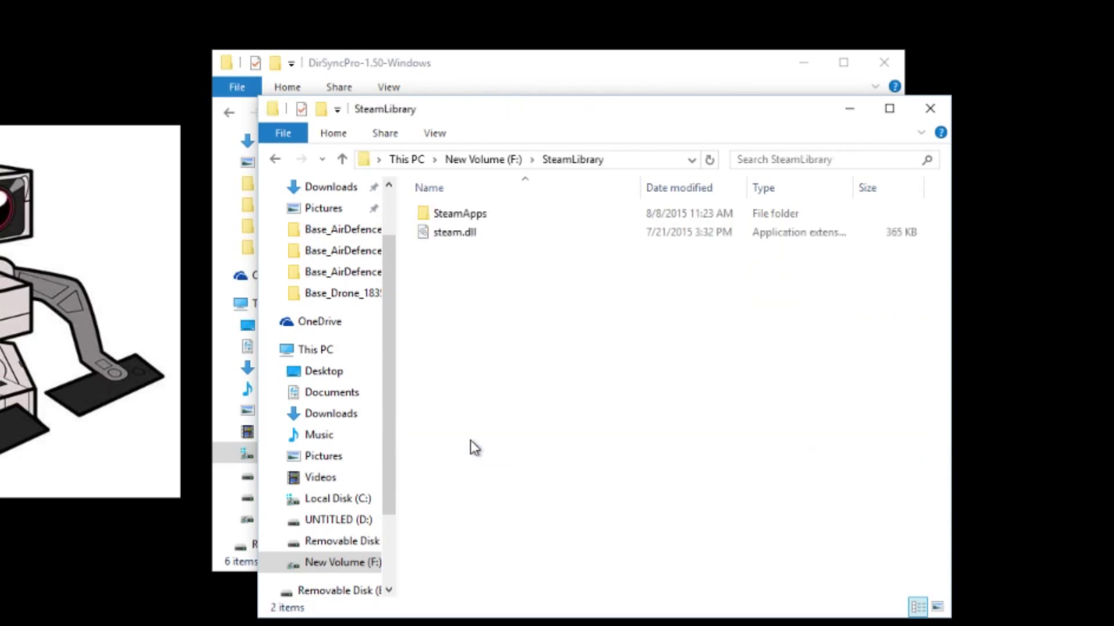
{"action": "double_click", "coordinate": [483, 213]}
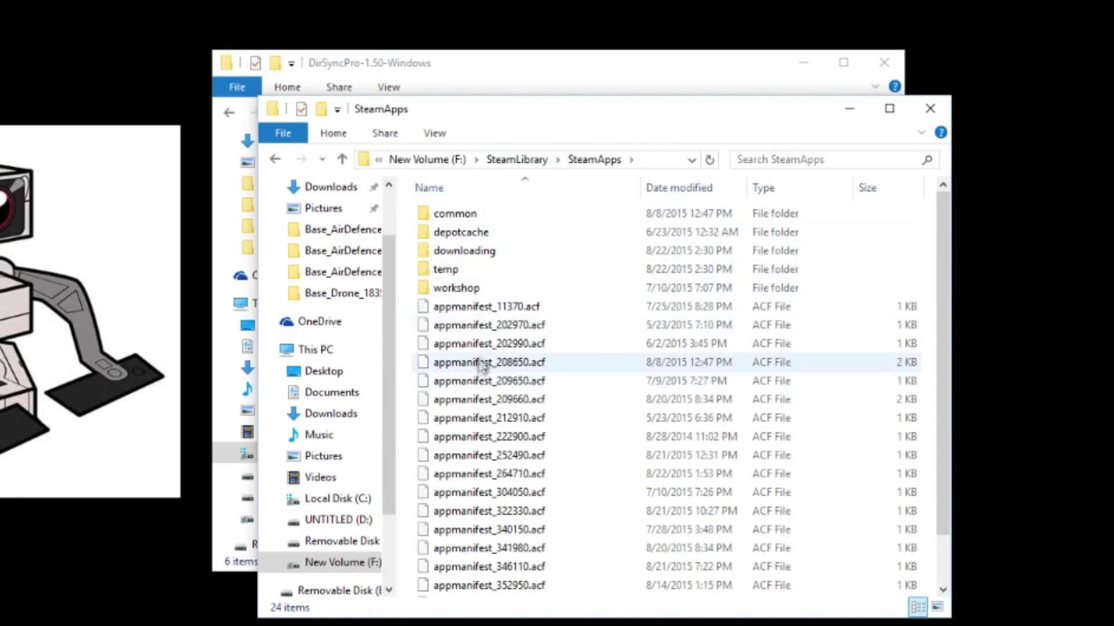
{"action": "double_click", "coordinate": [496, 216]}
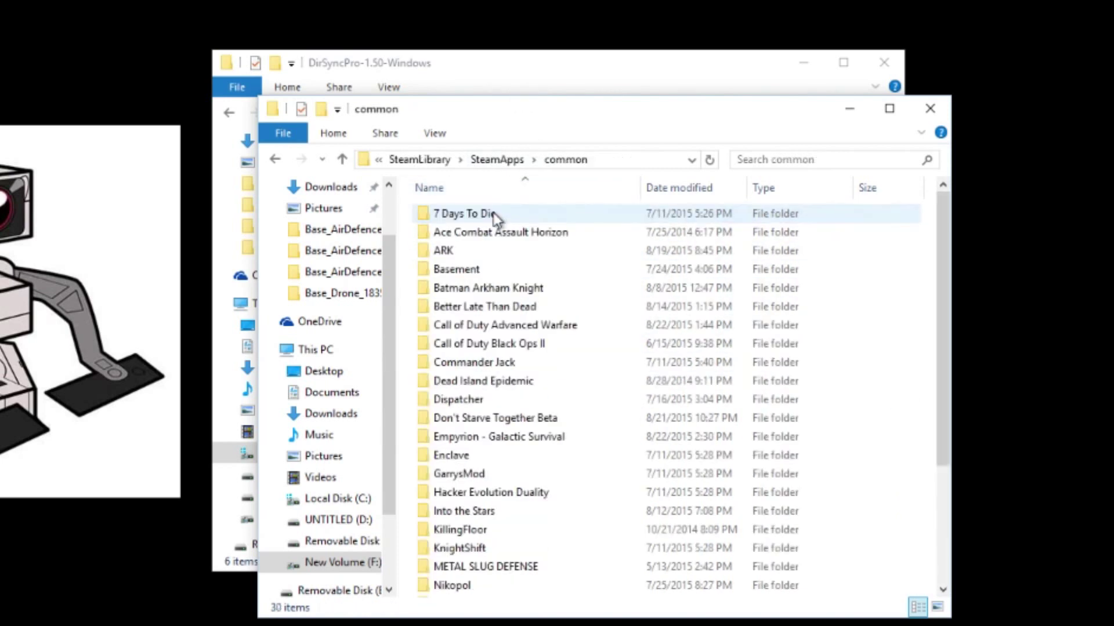
{"action": "double_click", "coordinate": [574, 441]}
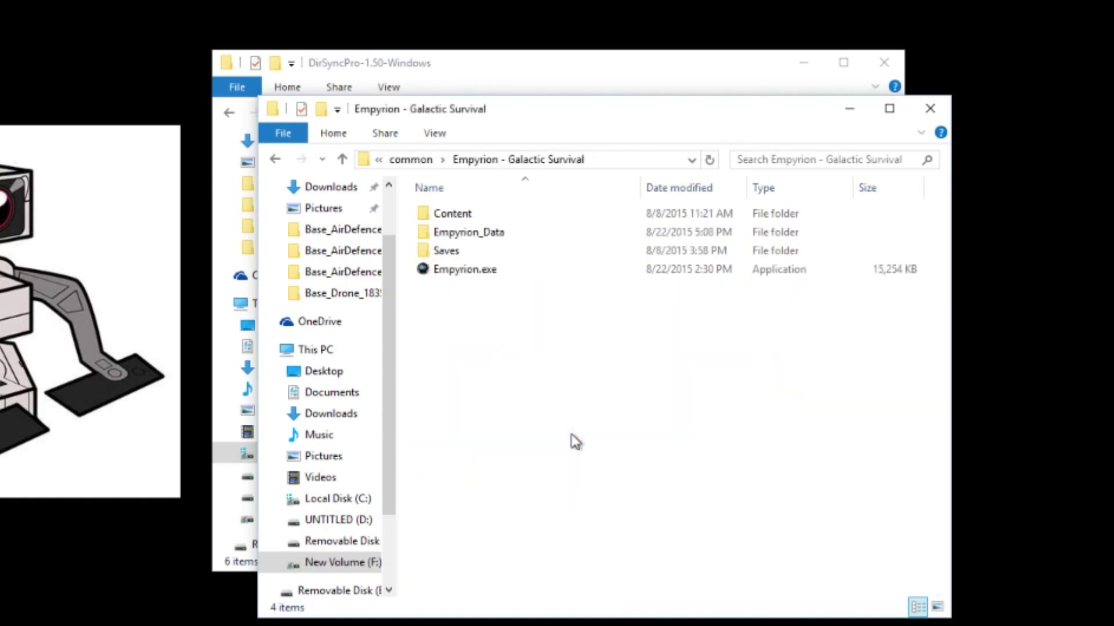
{"action": "double_click", "coordinate": [464, 249]}
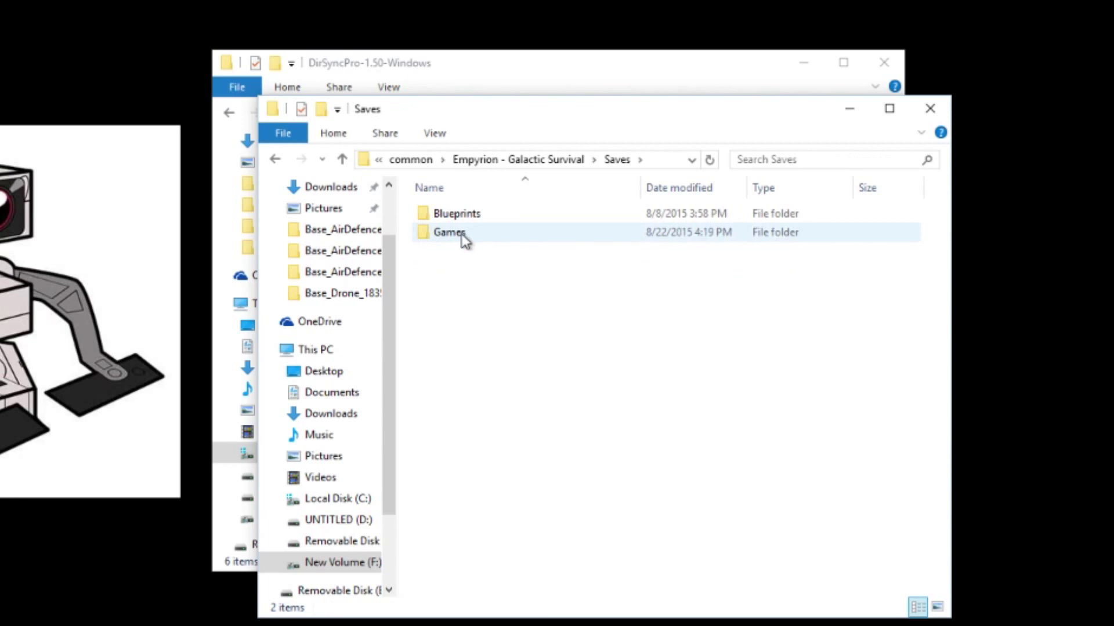
{"action": "double_click", "coordinate": [461, 235]}
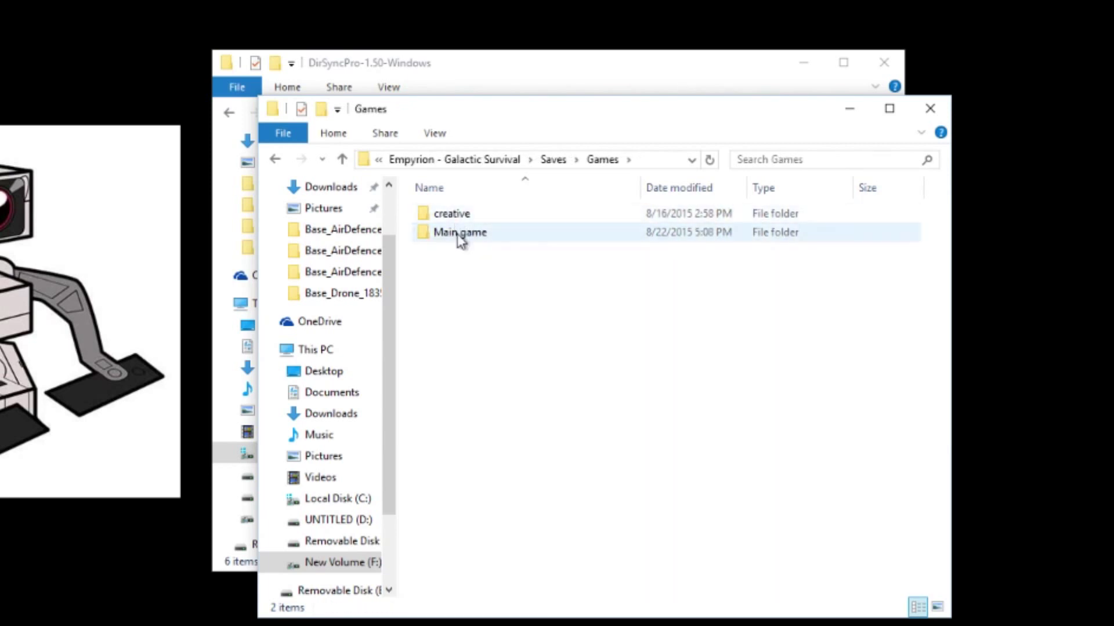
{"action": "left_click", "coordinate": [449, 223]}
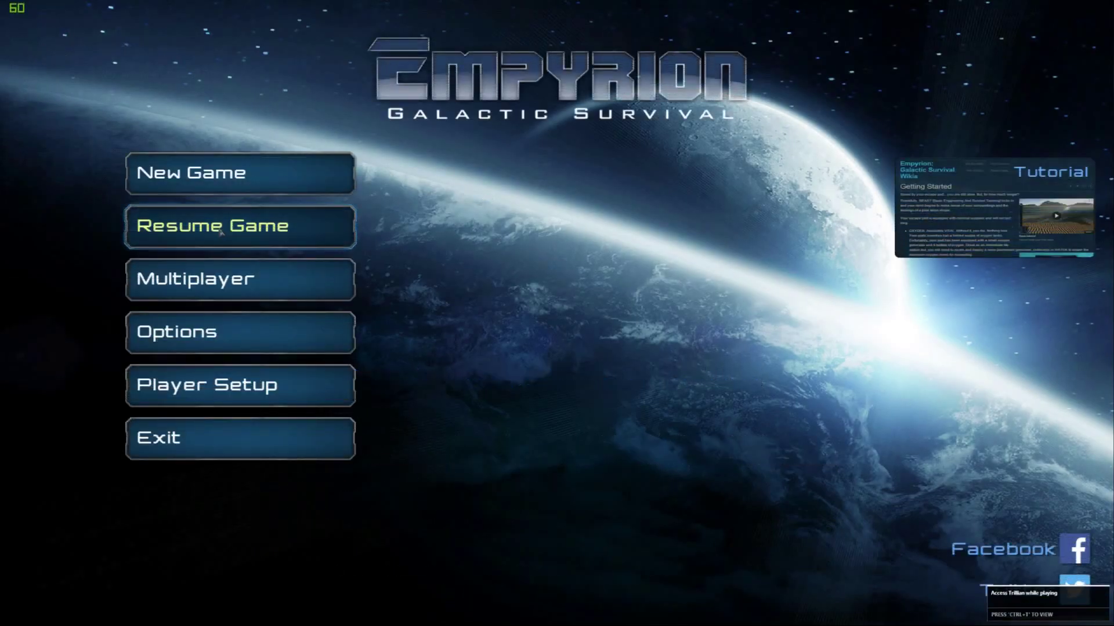
Confirm the Main game and creative saves are listed, exit Empyrion, and minimize Steam
{"action": "left_click", "coordinate": [207, 224]}
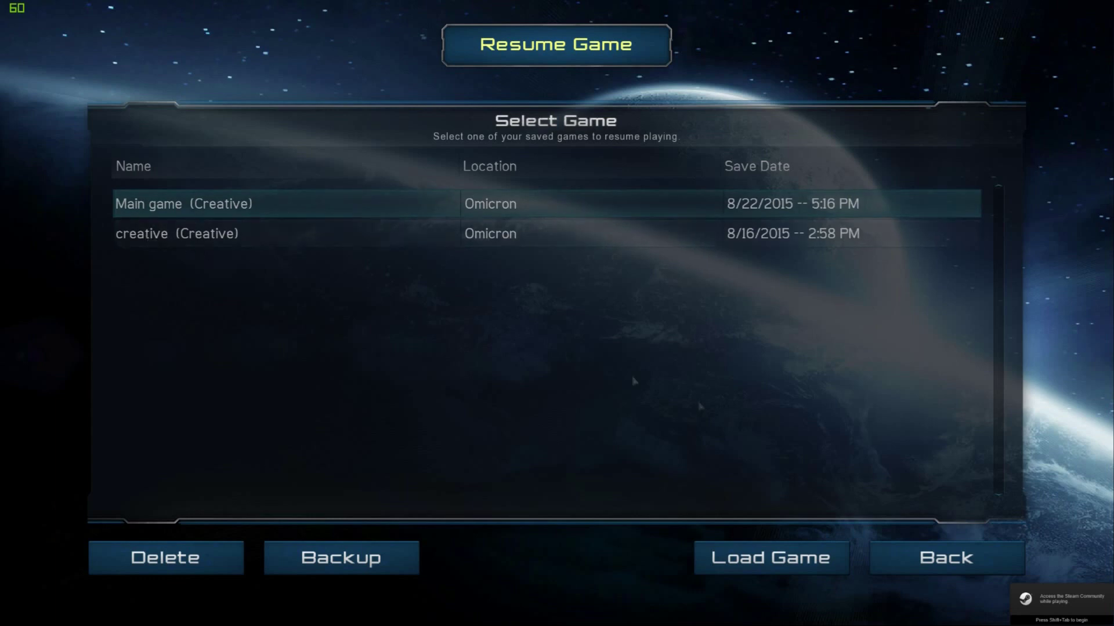
{"action": "left_click", "coordinate": [947, 558]}
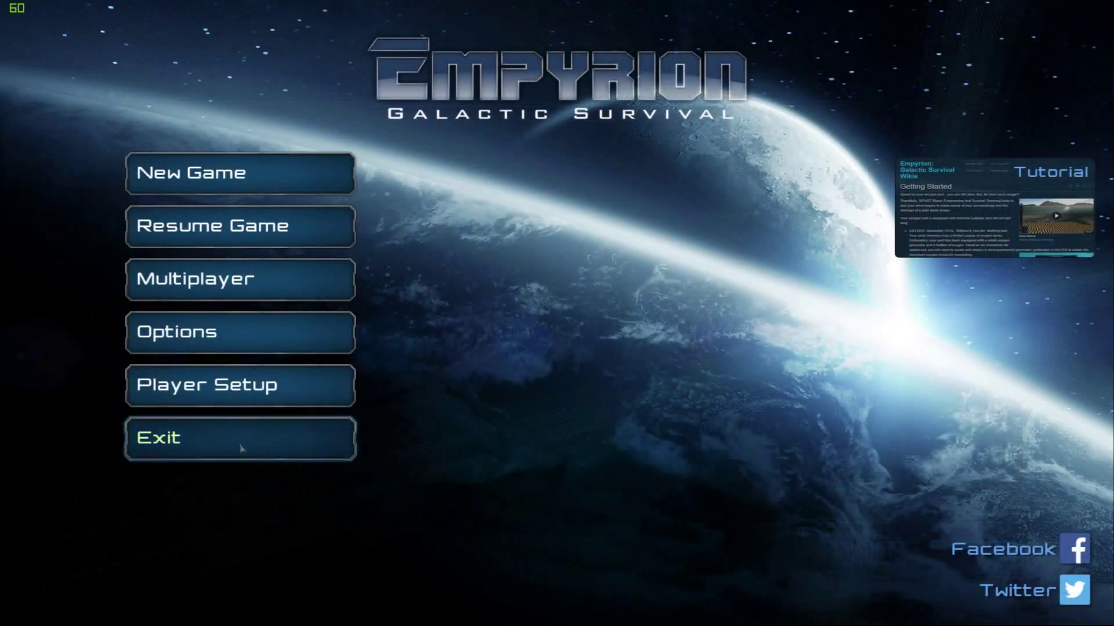
{"action": "left_click", "coordinate": [242, 448]}
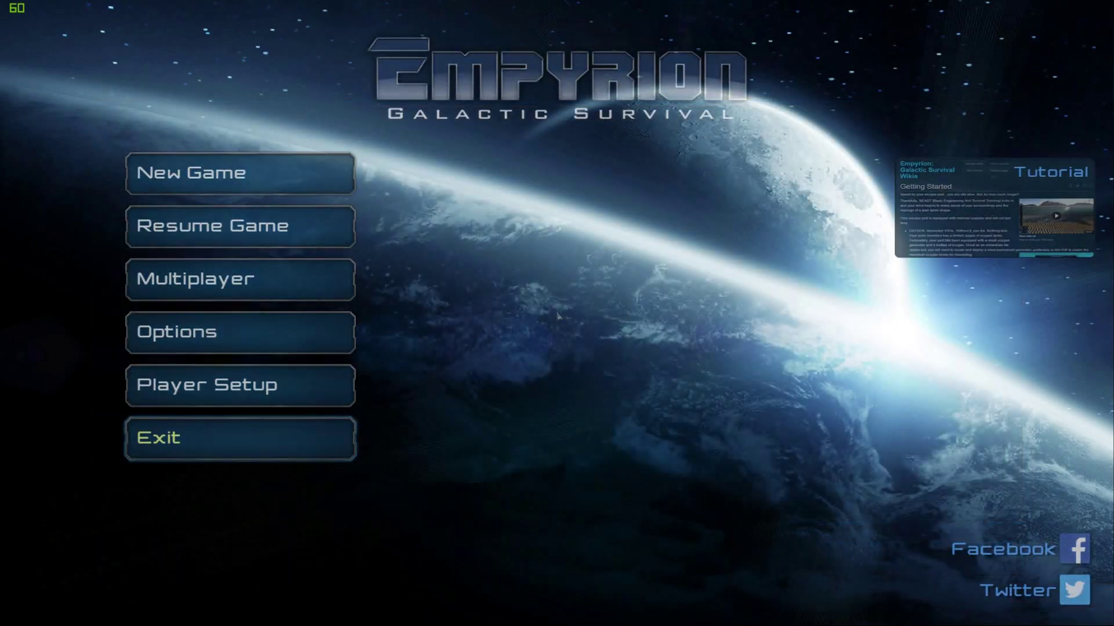
{"action": "left_click", "coordinate": [1057, 18]}
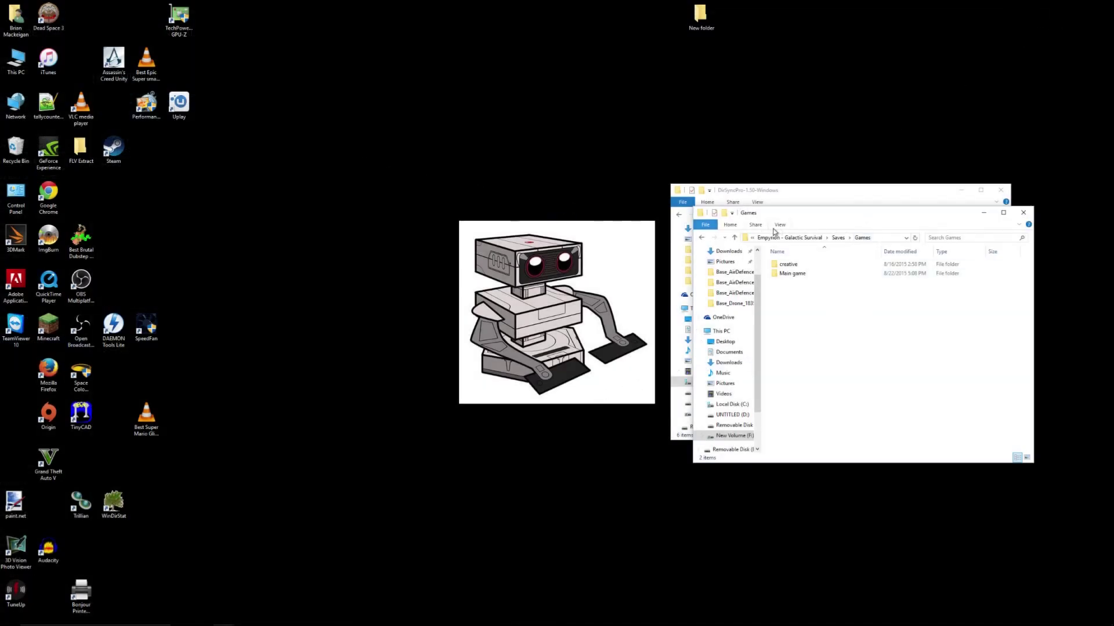
Move the saves window aside and navigate it back to the Empyrion game folder
{"action": "left_click_drag", "start_coordinate": [808, 216], "coordinate": [208, 154]}
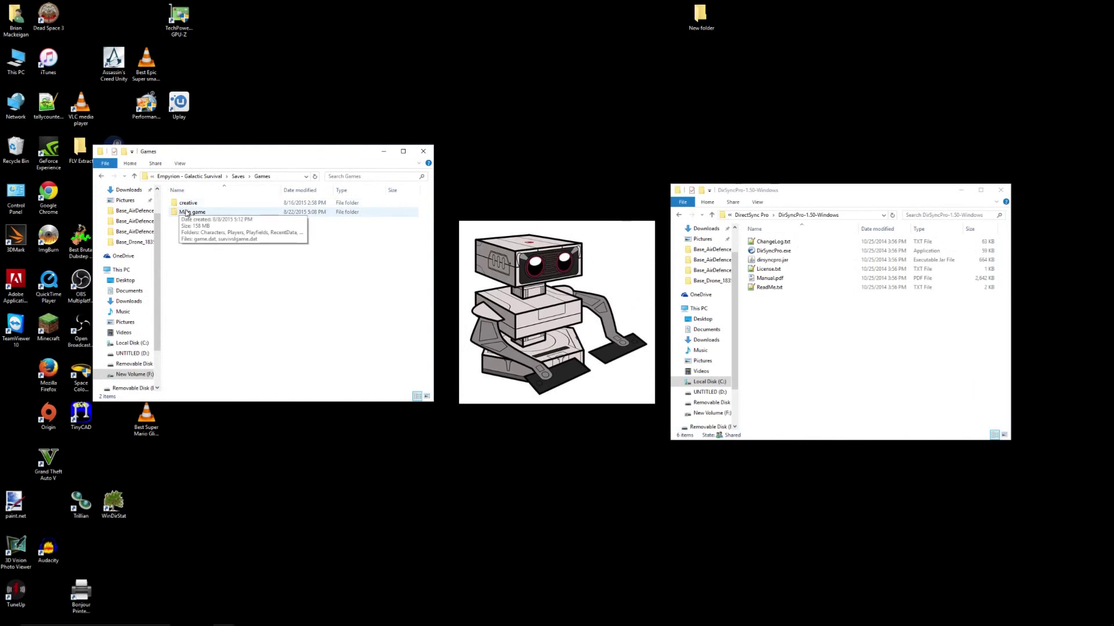
{"action": "left_click", "coordinate": [102, 178]}
{"action": "left_click", "coordinate": [102, 178]}
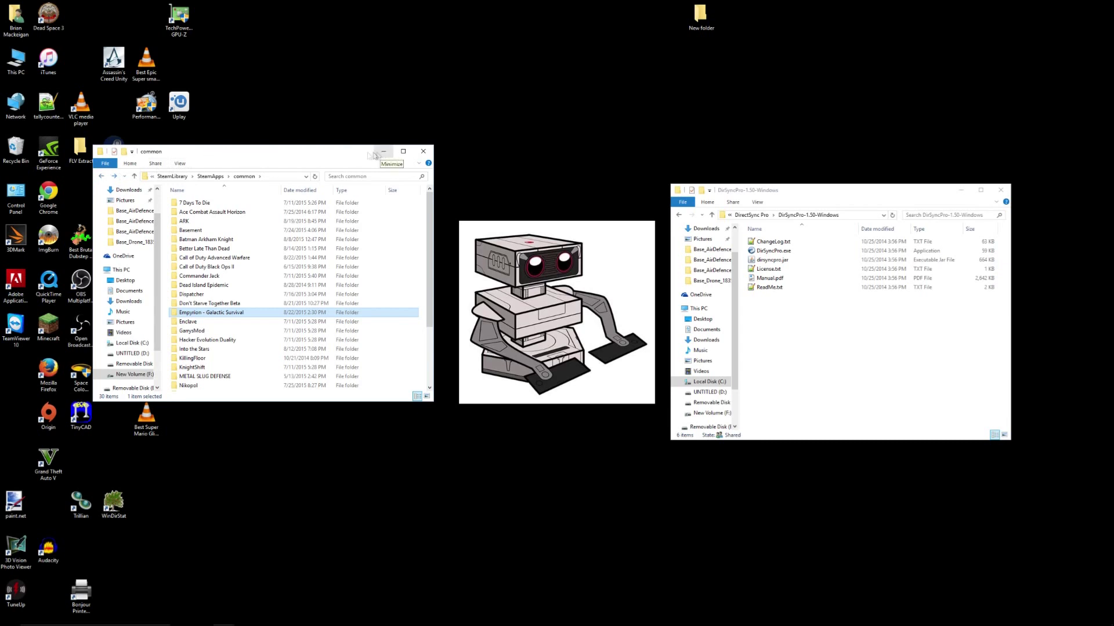
{"action": "left_click_drag", "start_coordinate": [306, 157], "coordinate": [462, 221]}
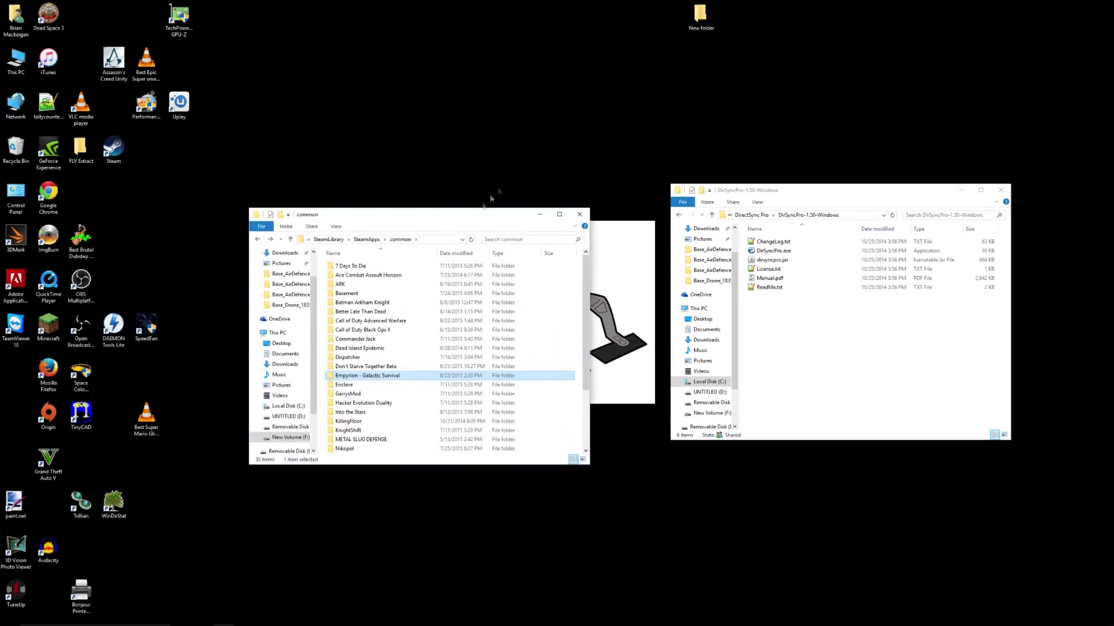
{"action": "double_click", "coordinate": [351, 376]}
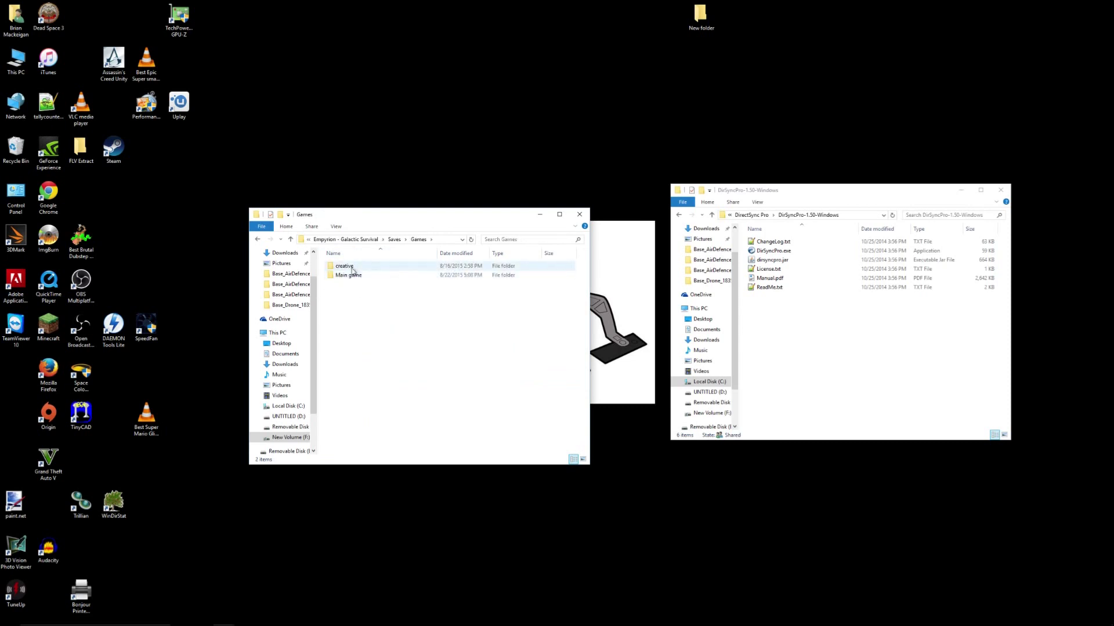
Close that window and name the desktop folder 'Backed up Empyrion'
{"action": "left_click", "coordinate": [579, 214]}
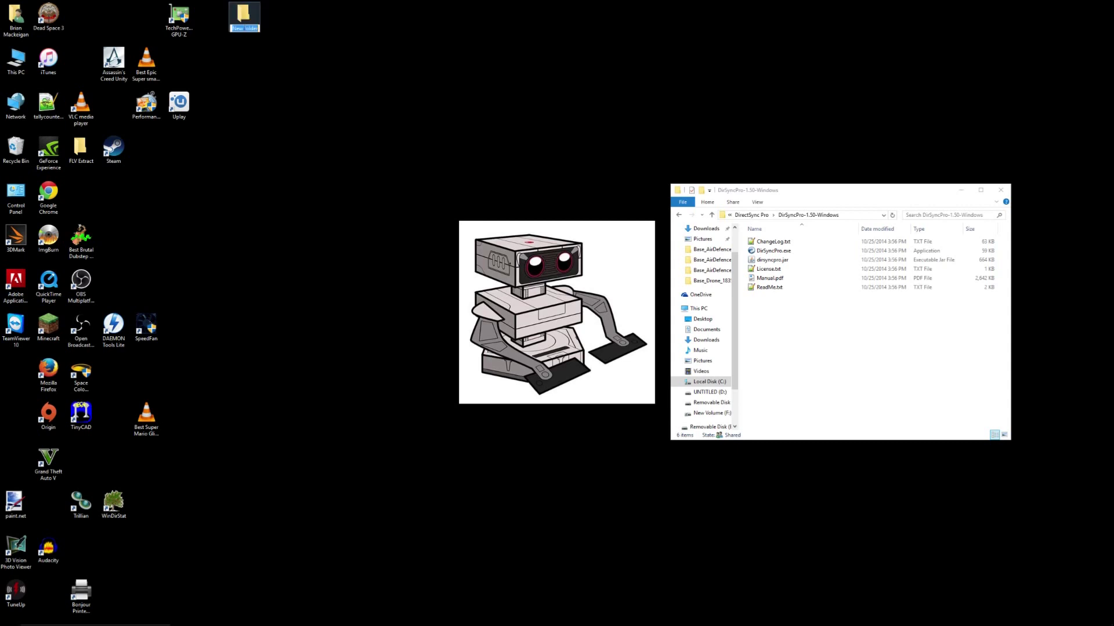
{"action": "type", "text": "B"}
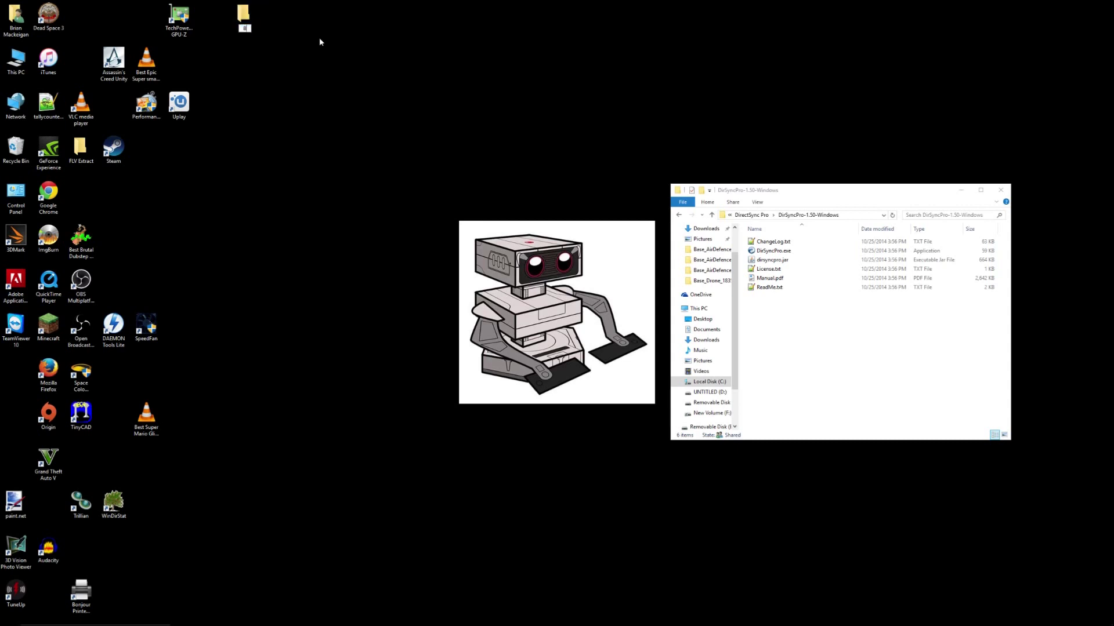
{"action": "type", "text": "adied up Empyrion"}
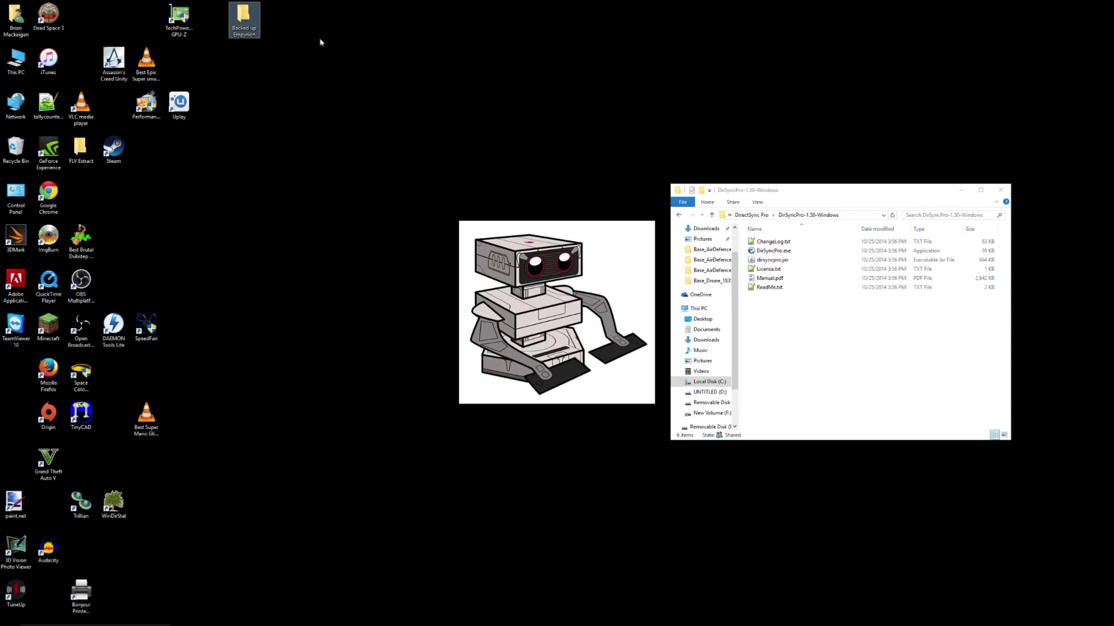
{"action": "left_click_drag", "start_coordinate": [817, 186], "coordinate": [476, 37]}
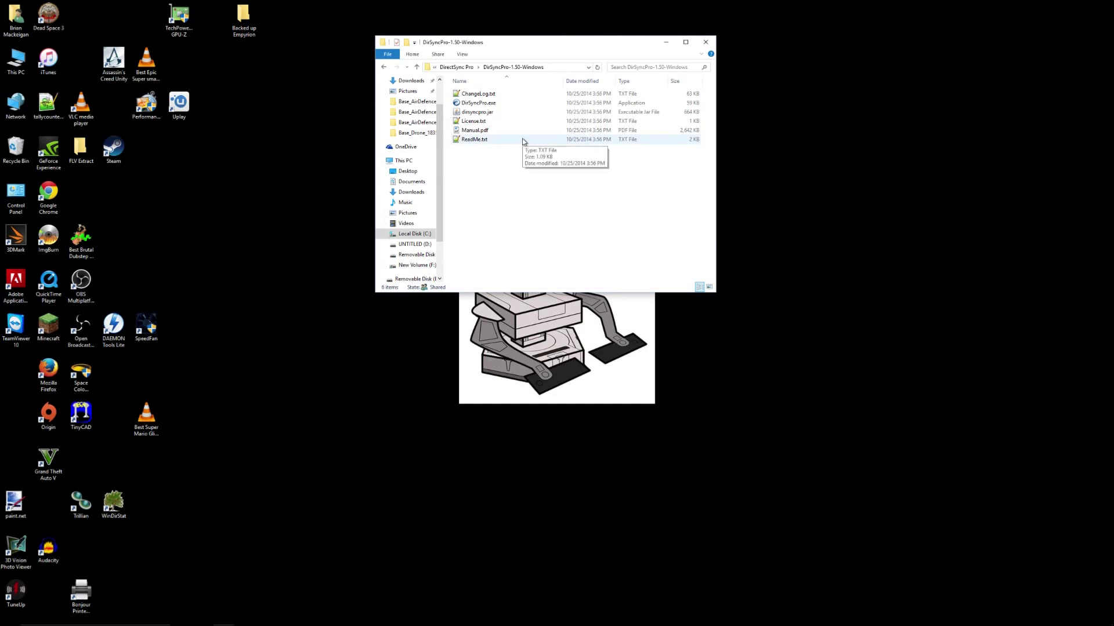
Send DirSyncPro.exe to the desktop as a shortcut and launch DirSync Pro from it
{"action": "right_click", "coordinate": [476, 107]}
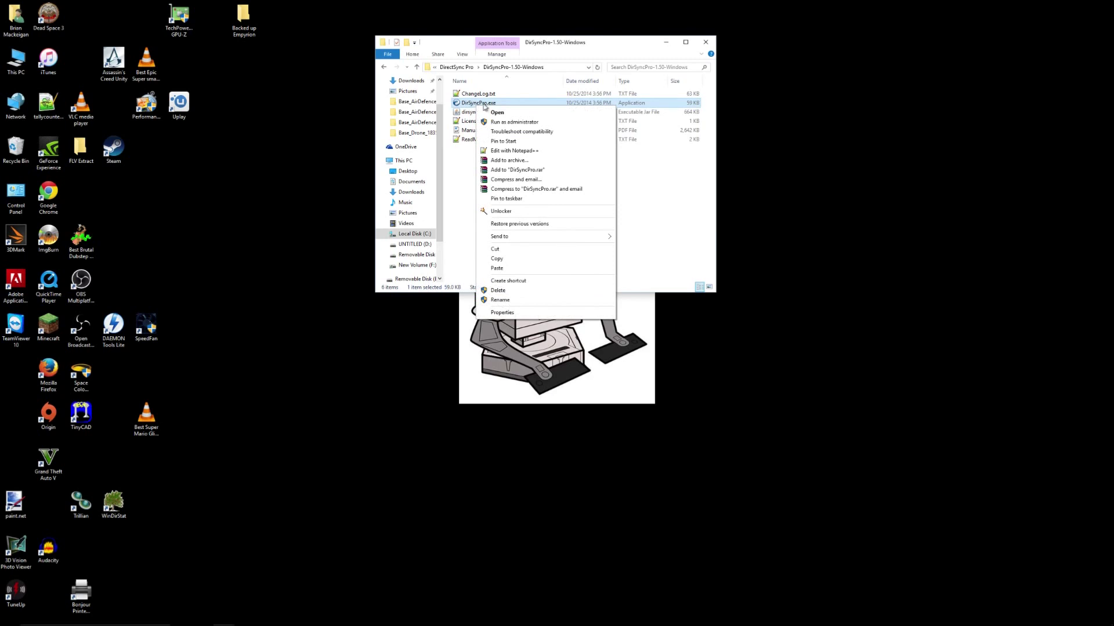
{"action": "left_click", "coordinate": [486, 106]}
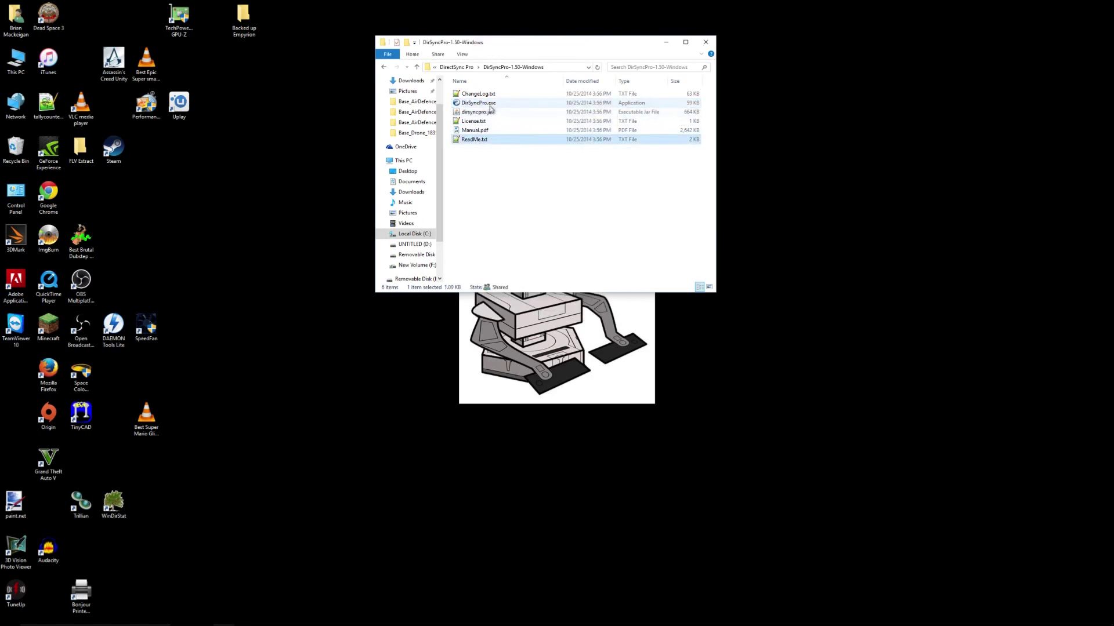
{"action": "right_click", "coordinate": [488, 107]}
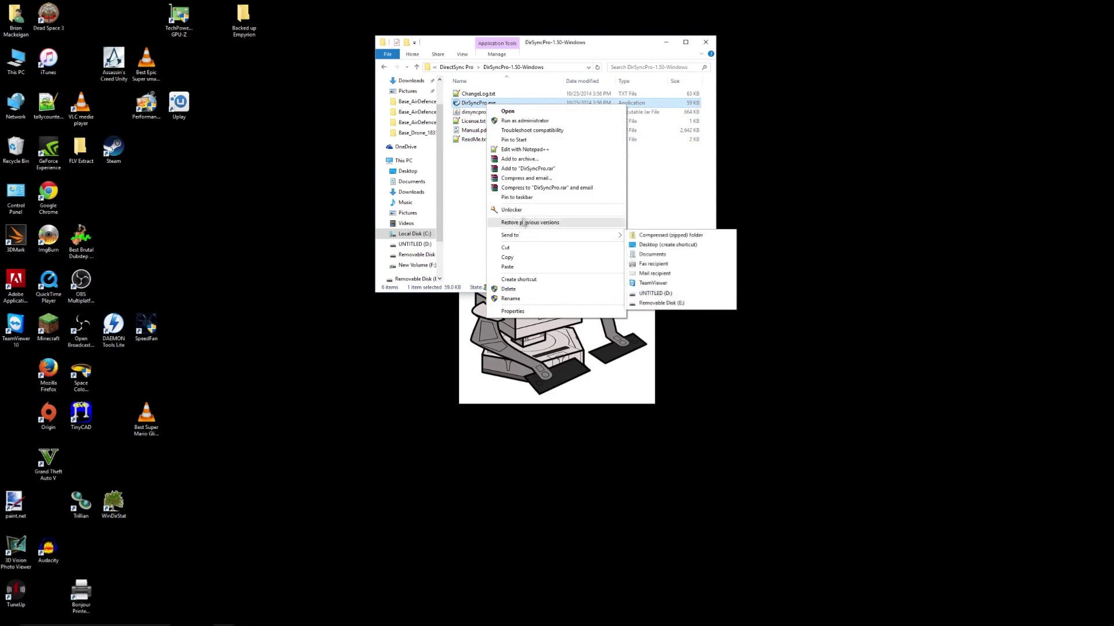
{"action": "mouse_move", "coordinate": [529, 236]}
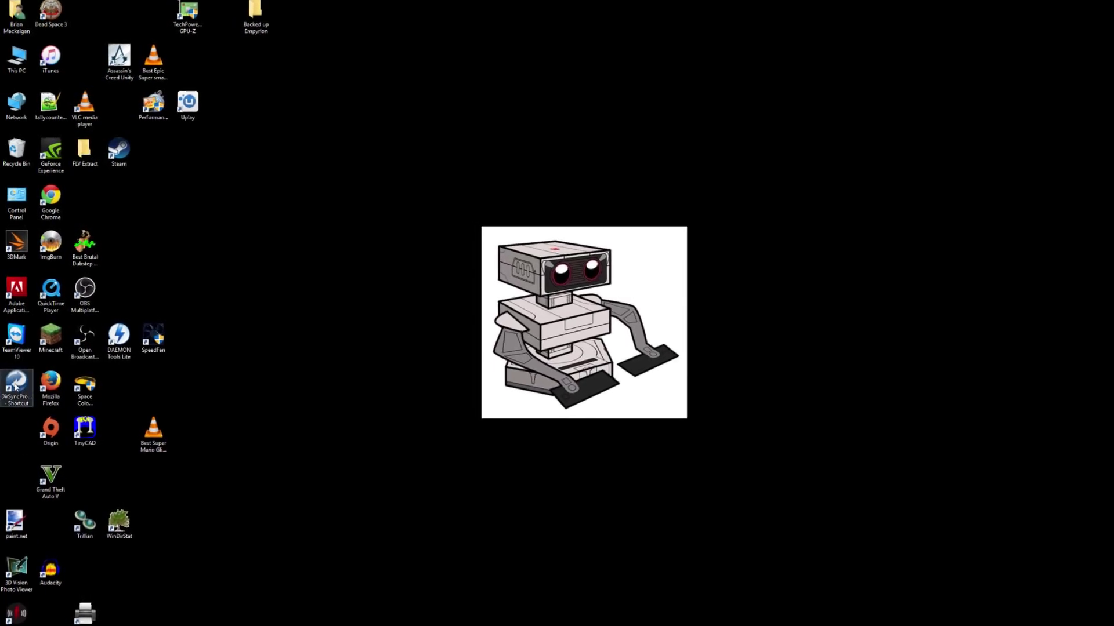
{"action": "double_click", "coordinate": [15, 385]}
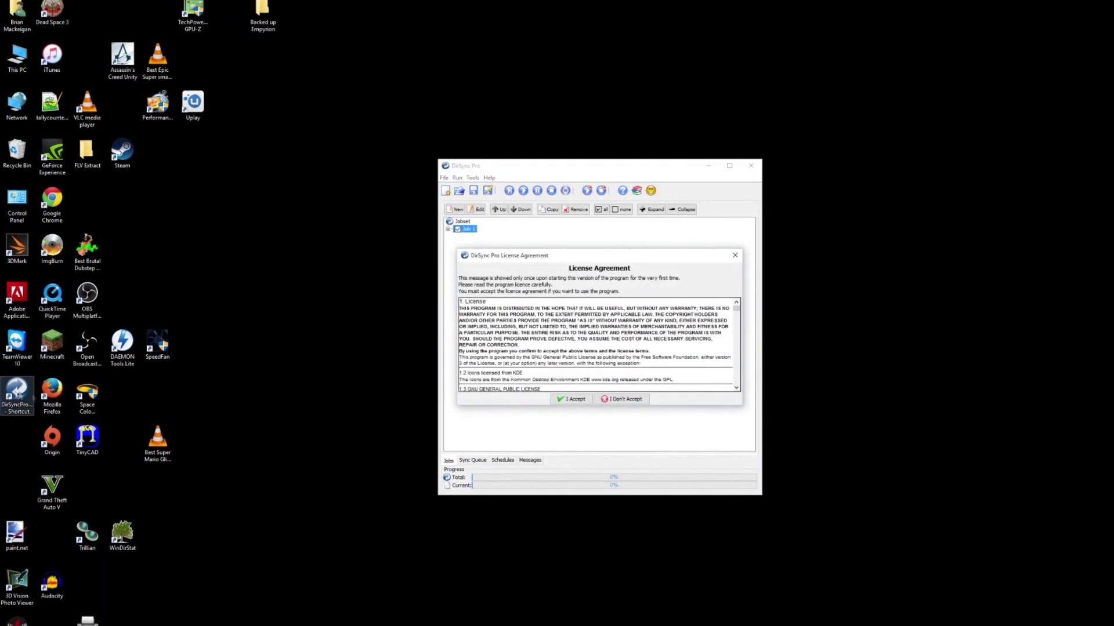
Accept the licence, dismiss the warning, and open Job 1's Edit dialog from its Mode row
{"action": "left_click", "coordinate": [571, 399]}
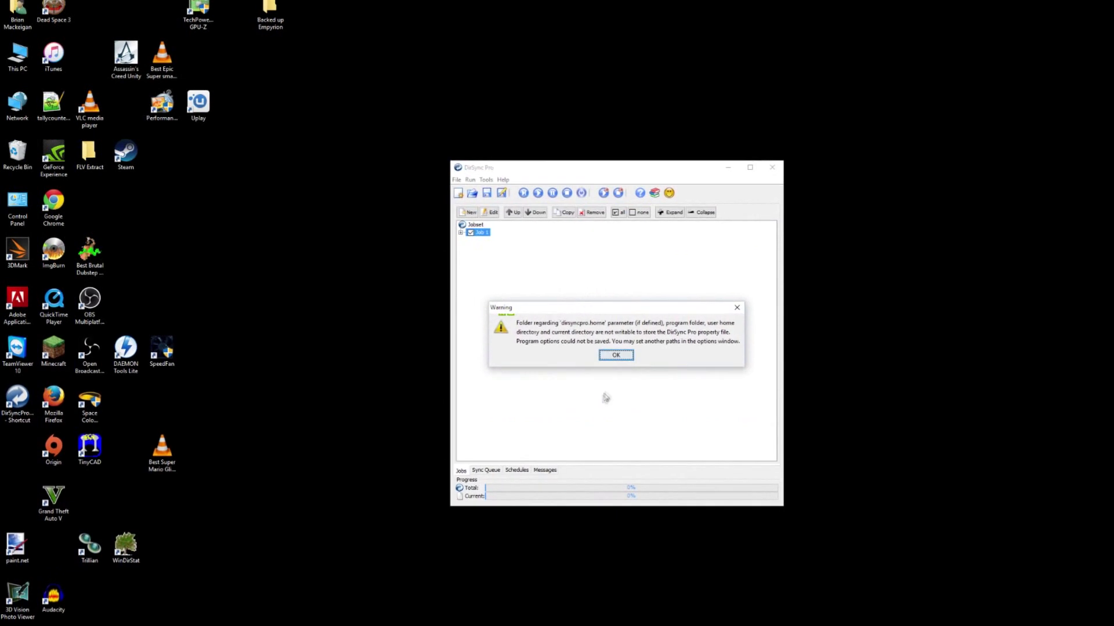
{"action": "left_click", "coordinate": [616, 355]}
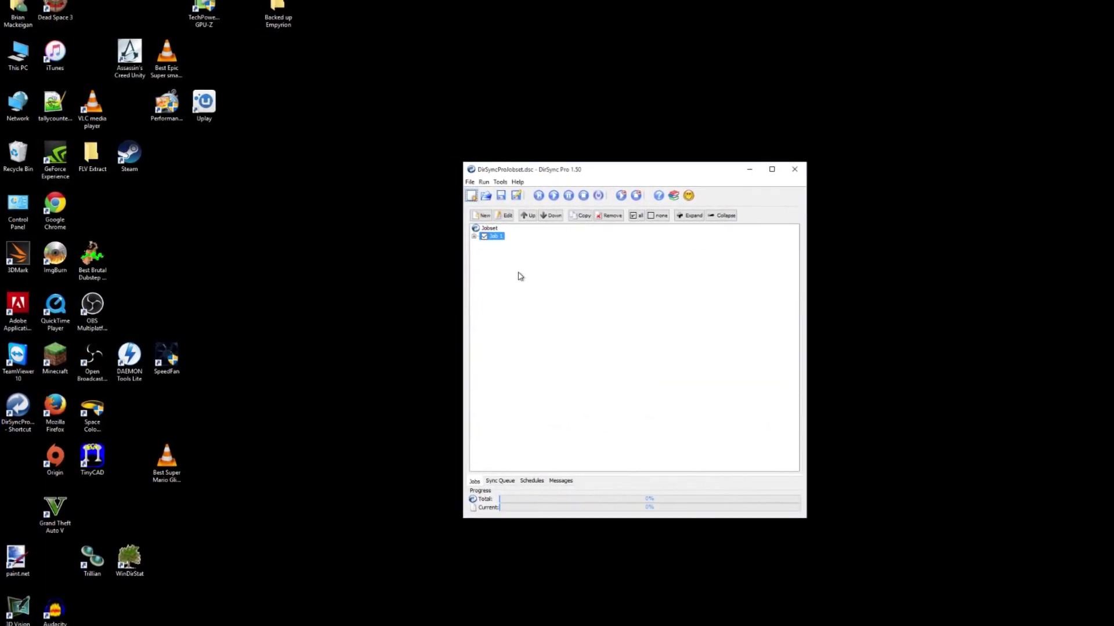
{"action": "left_click", "coordinate": [487, 241]}
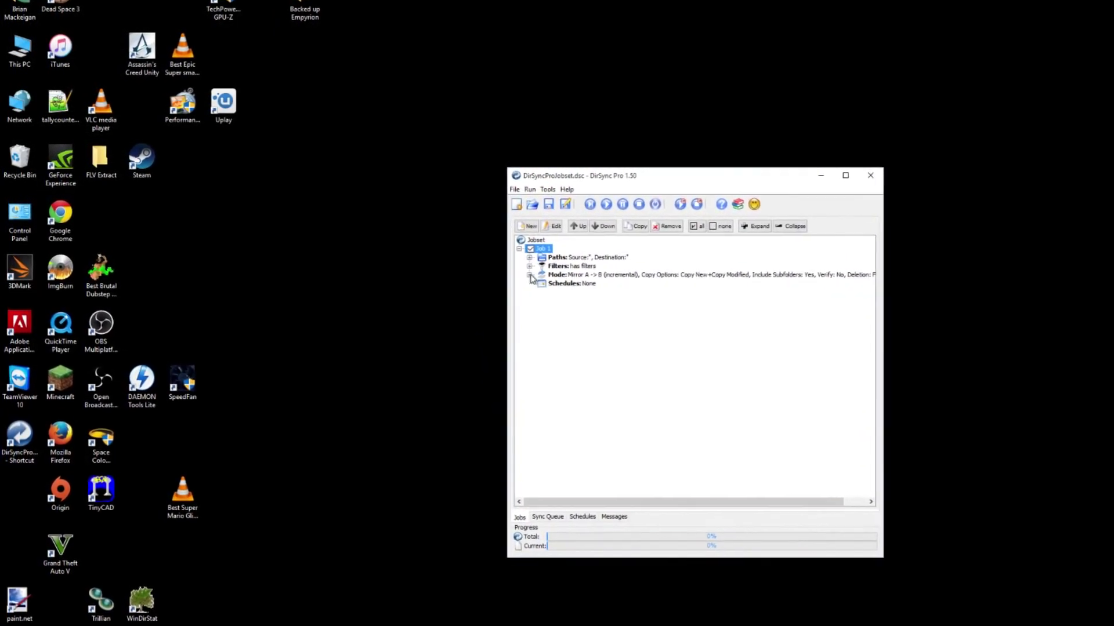
{"action": "double_click", "coordinate": [558, 281]}
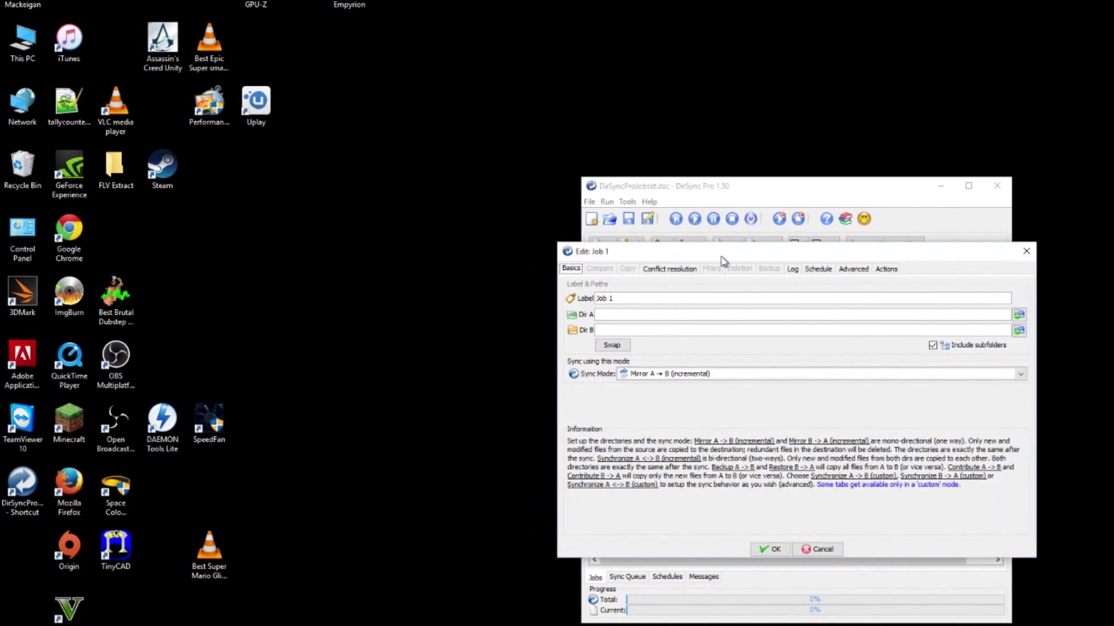
Enlarge the job's Edit dialog and select the 'Job 1' label for replacement
{"action": "left_click_drag", "start_coordinate": [735, 264], "coordinate": [381, 121]}
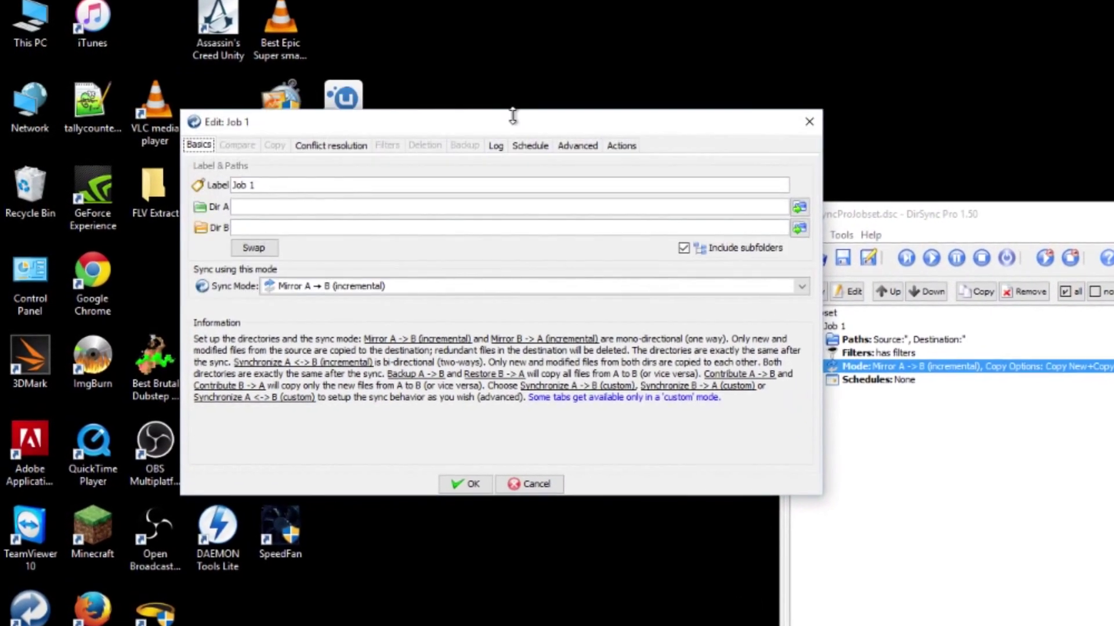
{"action": "left_click_drag", "start_coordinate": [512, 112], "coordinate": [505, 7]}
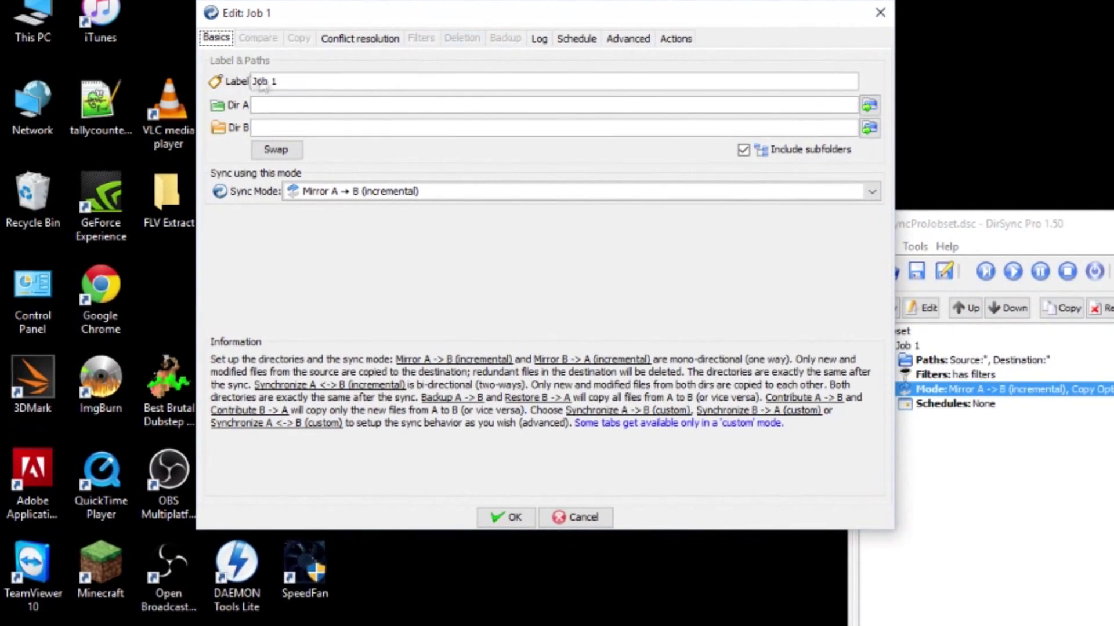
{"action": "triple_click", "coordinate": [316, 76]}
{"action": "left_click", "coordinate": [312, 77]}
{"action": "left_click_drag", "start_coordinate": [312, 76], "coordinate": [249, 81]}
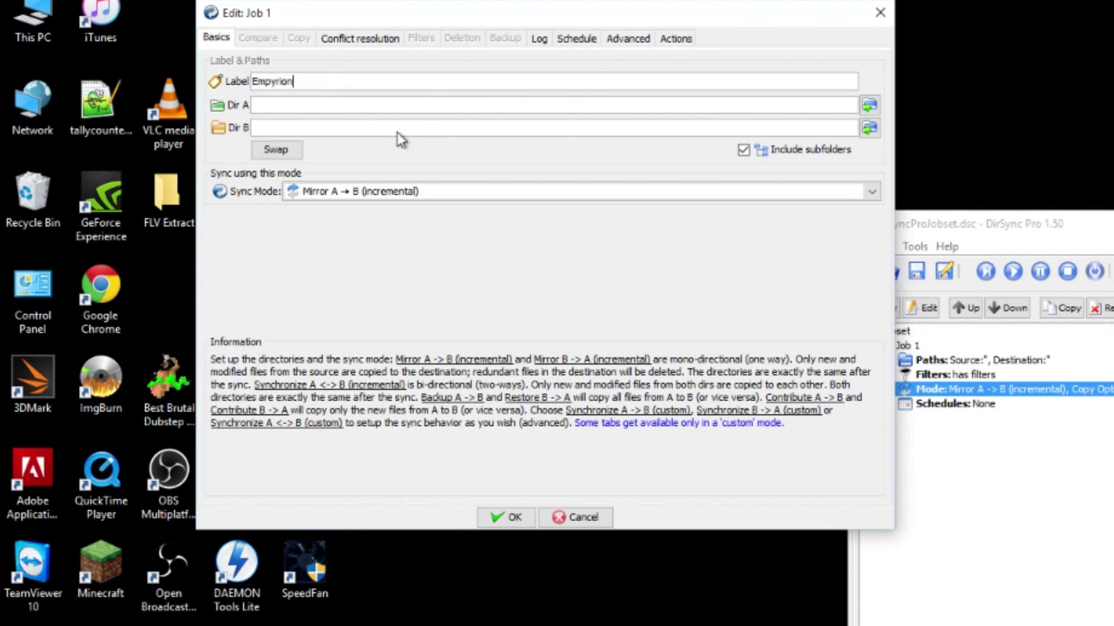
Set the sync mode to Backup A → B (full) and relabel the job 'Empyrion'
{"action": "left_click", "coordinate": [429, 194]}
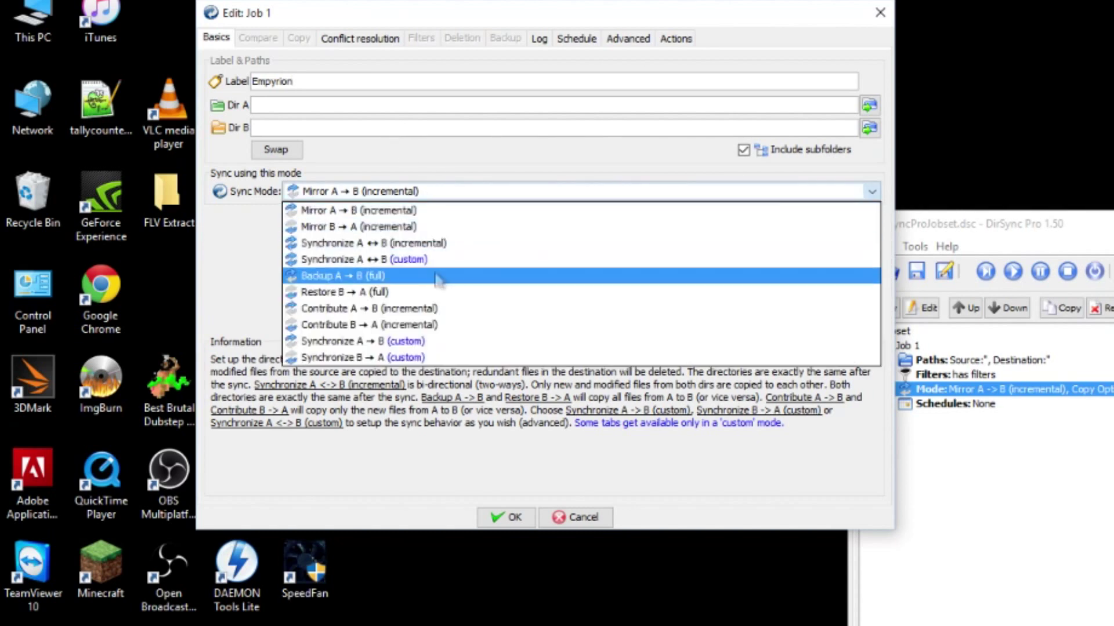
{"action": "left_click", "coordinate": [370, 276]}
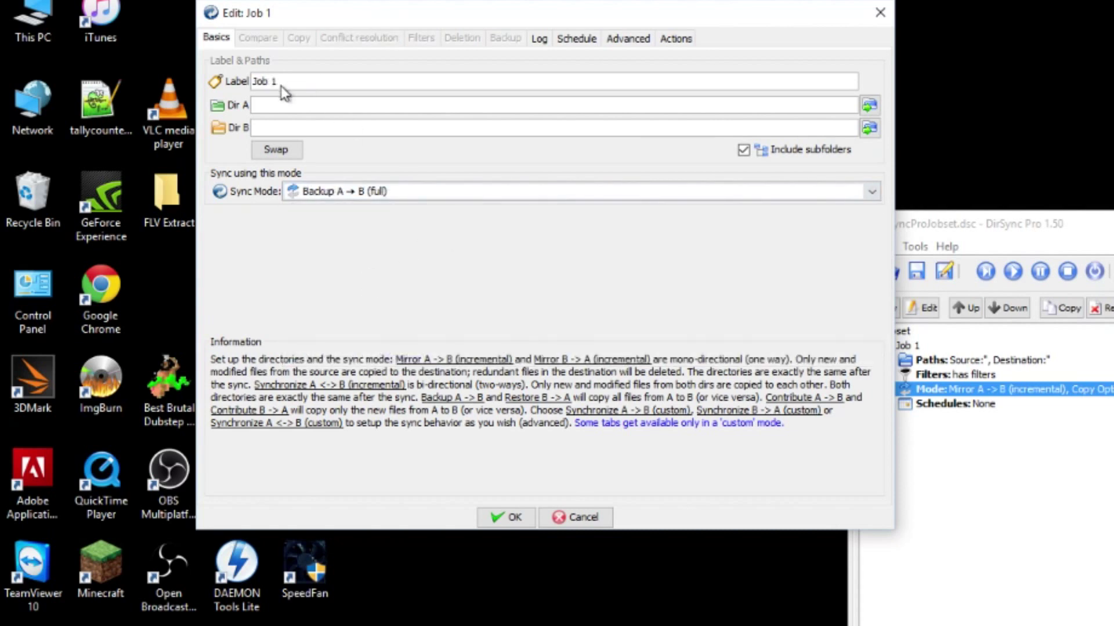
{"action": "left_click_drag", "start_coordinate": [281, 86], "coordinate": [242, 87]}
{"action": "left_click", "coordinate": [869, 105]}
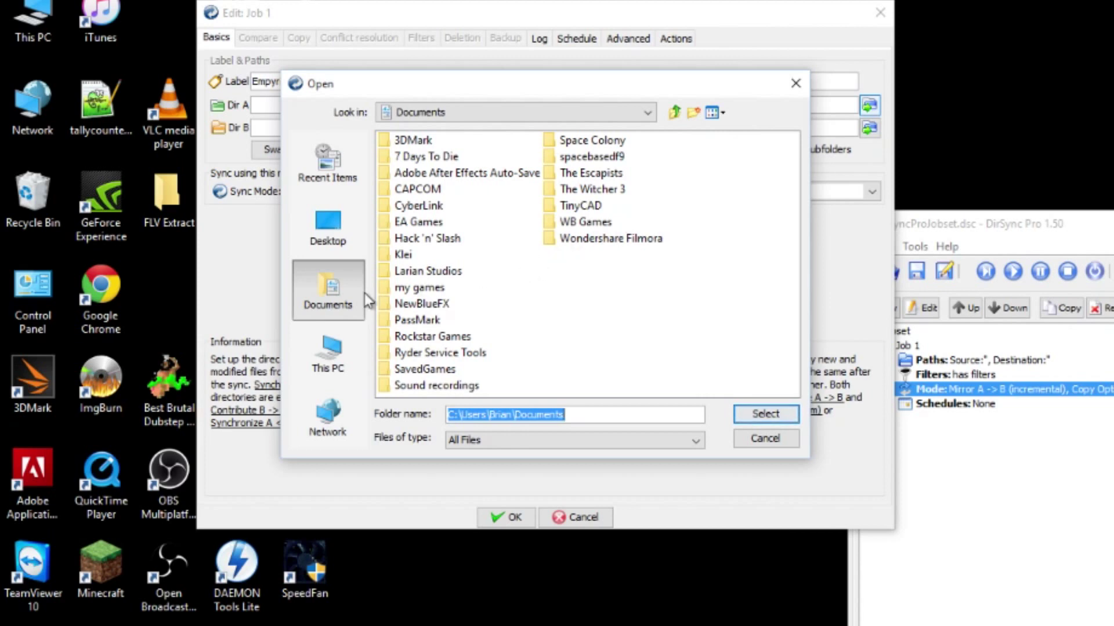
In the Dir A browser, go to F:\SteamLibrary\SteamApps\common\Empyrion - Galactic Survival
{"action": "left_click", "coordinate": [323, 360]}
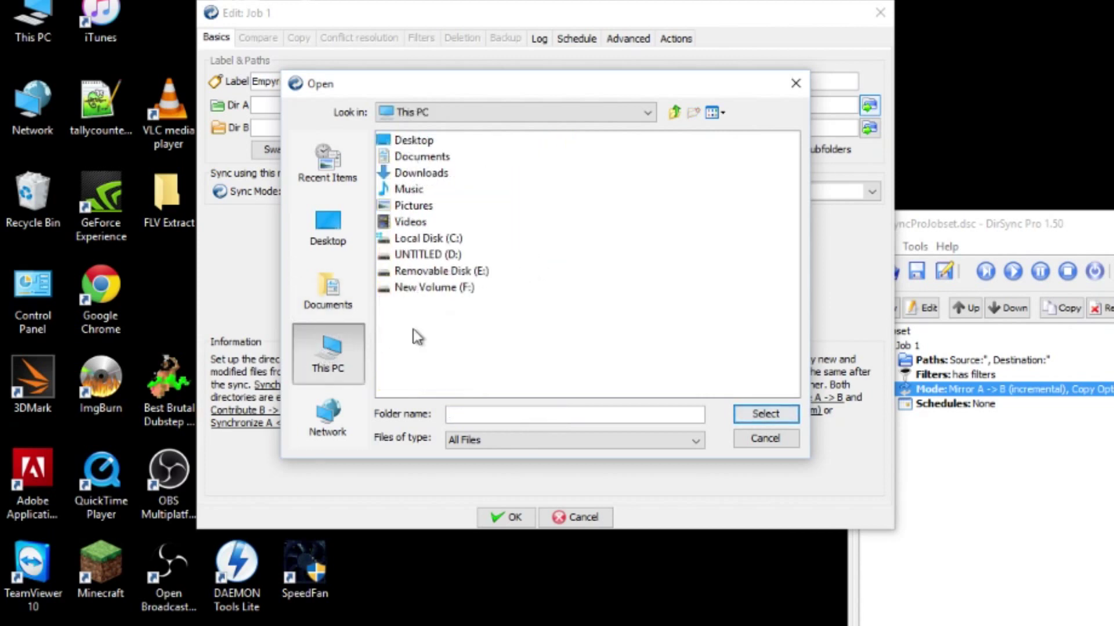
{"action": "double_click", "coordinate": [406, 287]}
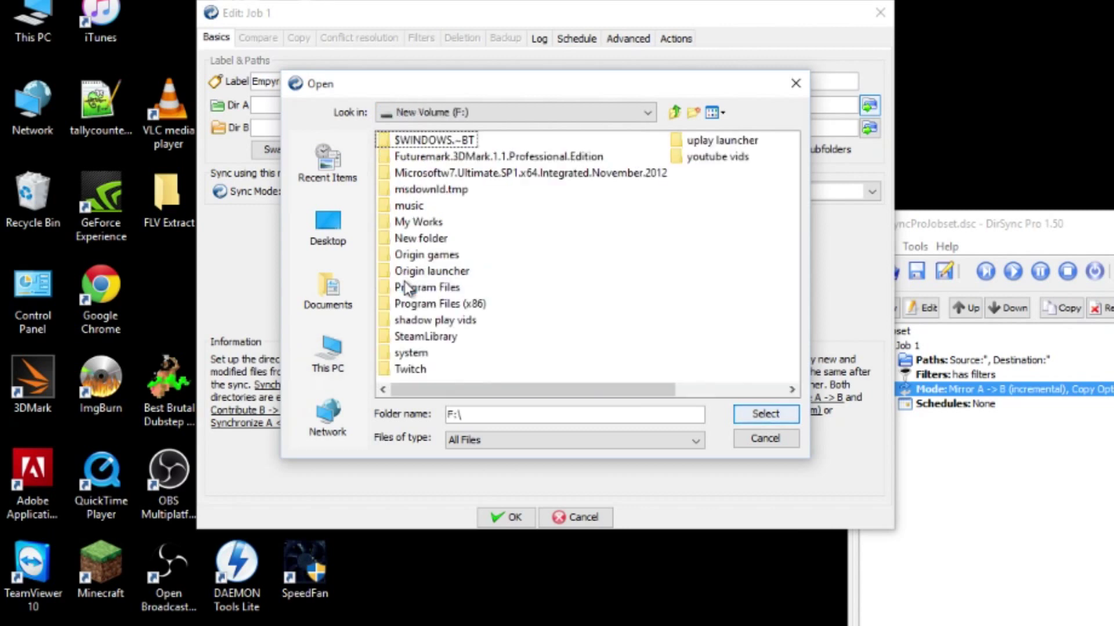
{"action": "double_click", "coordinate": [426, 336]}
{"action": "double_click", "coordinate": [423, 140]}
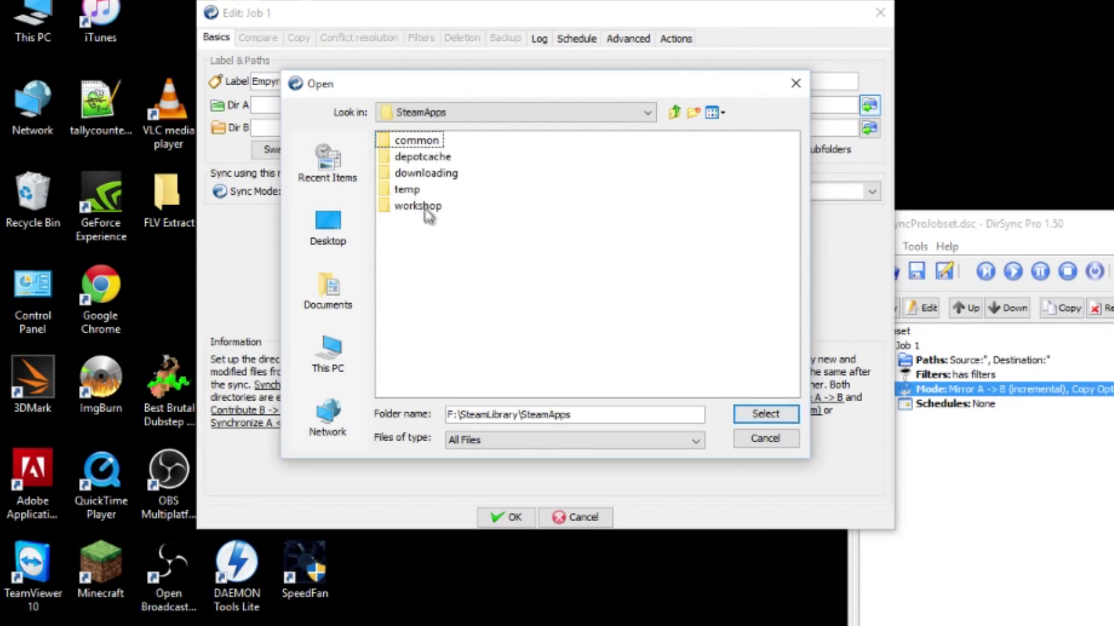
{"action": "double_click", "coordinate": [414, 144]}
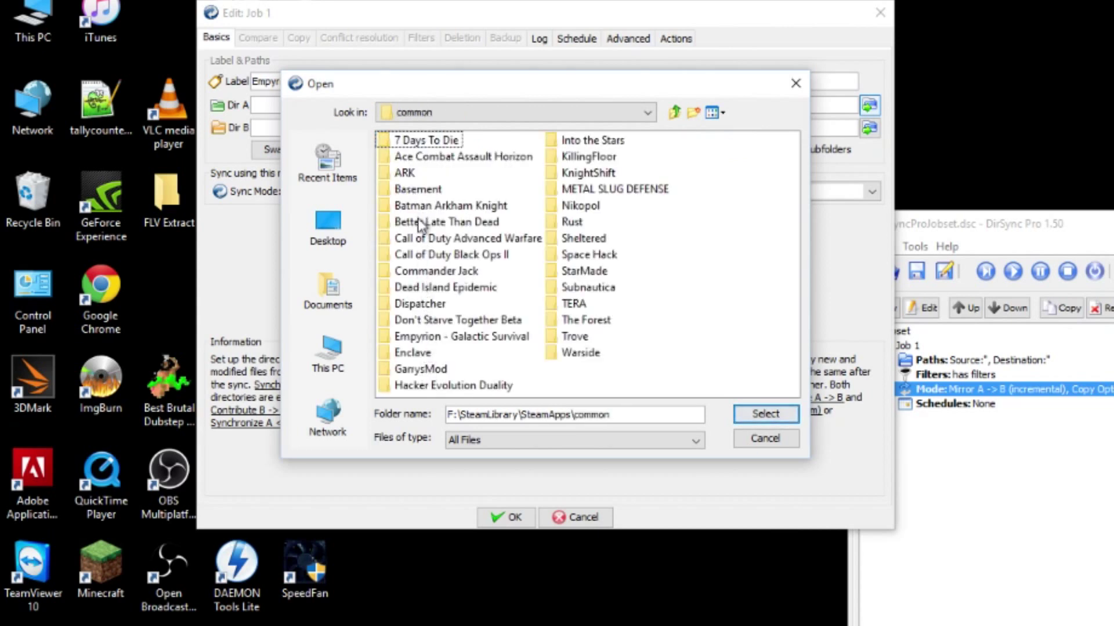
{"action": "double_click", "coordinate": [423, 336]}
Open Saves > Games > Main game and select it as Dir A
{"action": "left_click", "coordinate": [416, 173]}
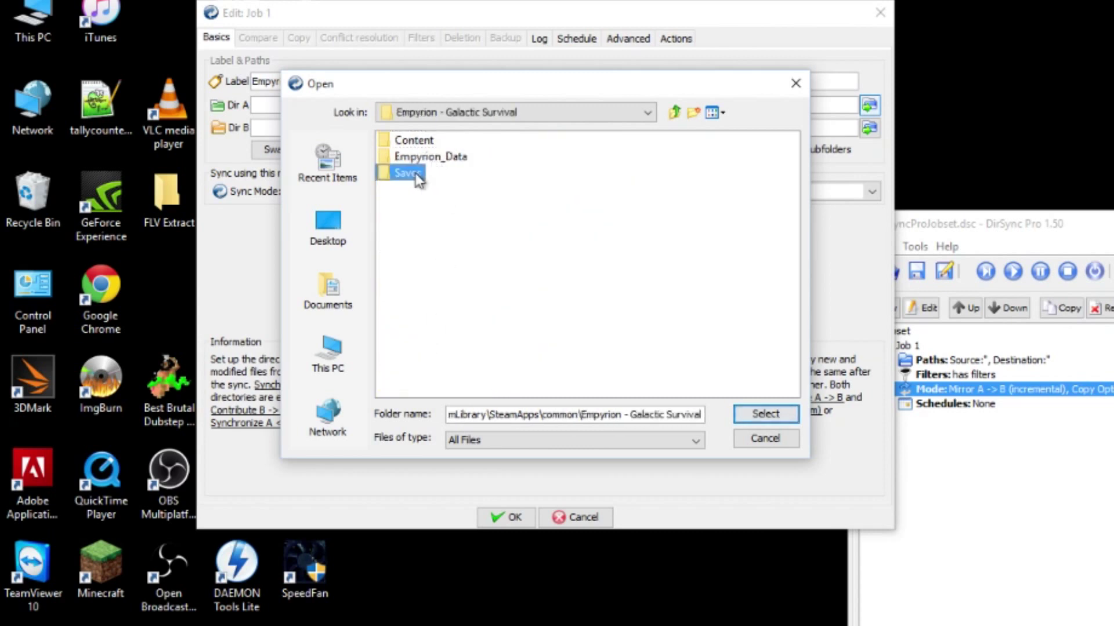
{"action": "double_click", "coordinate": [417, 173]}
{"action": "double_click", "coordinate": [413, 155]}
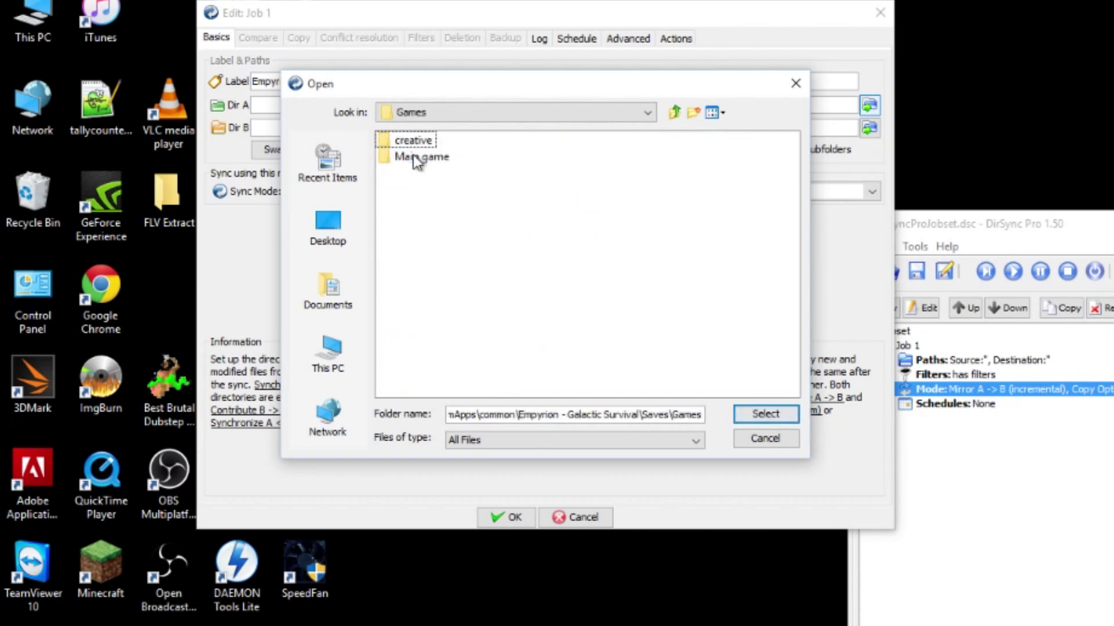
{"action": "left_click", "coordinate": [419, 156]}
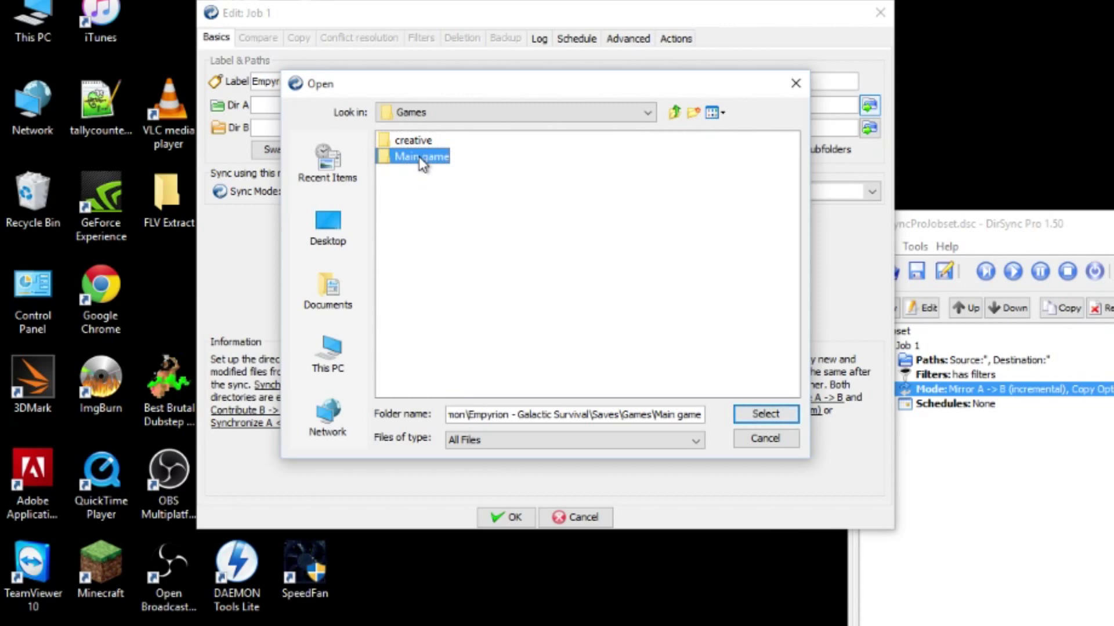
{"action": "left_click", "coordinate": [418, 157]}
{"action": "double_click", "coordinate": [386, 157]}
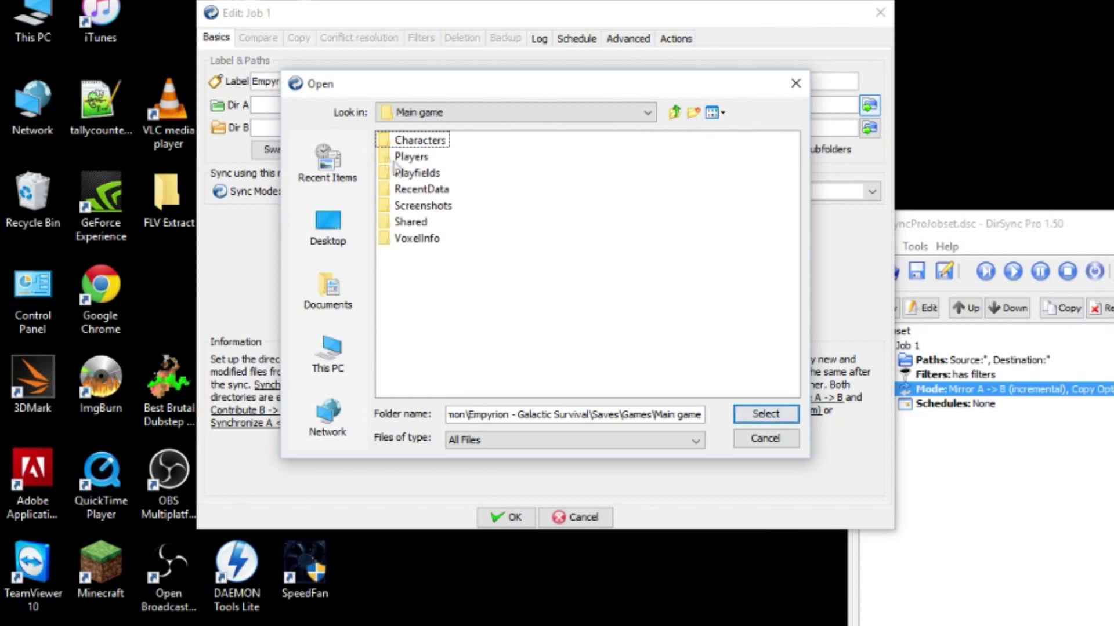
{"action": "left_click", "coordinate": [776, 414]}
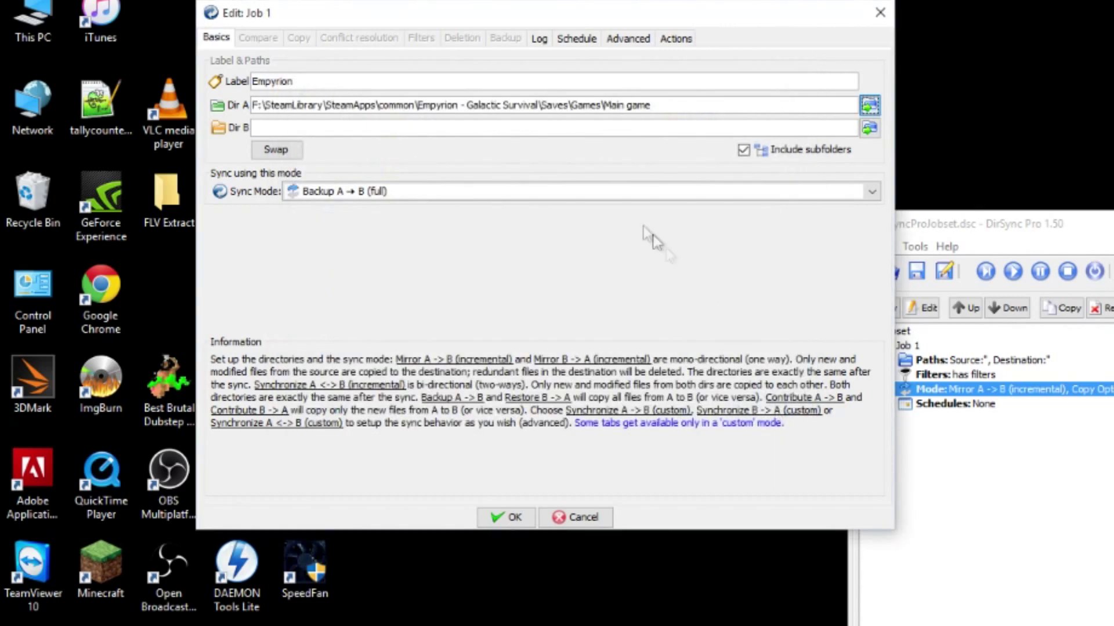
Set Dir B to the 'Backed up Empyrion' folder on the Desktop
{"action": "left_click", "coordinate": [870, 128]}
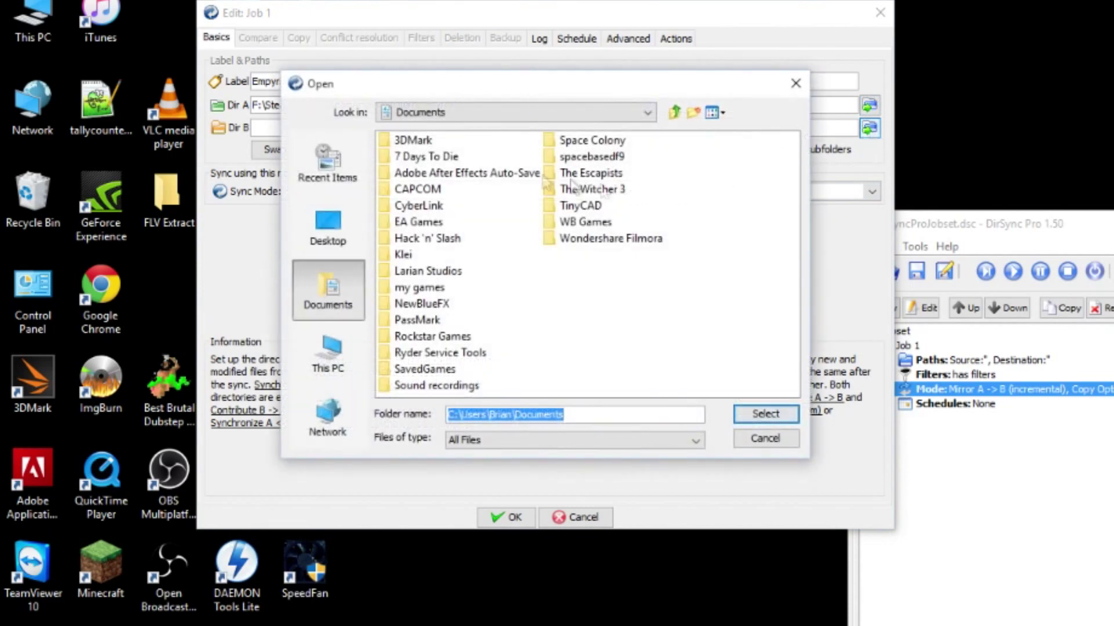
{"action": "left_click", "coordinate": [331, 228]}
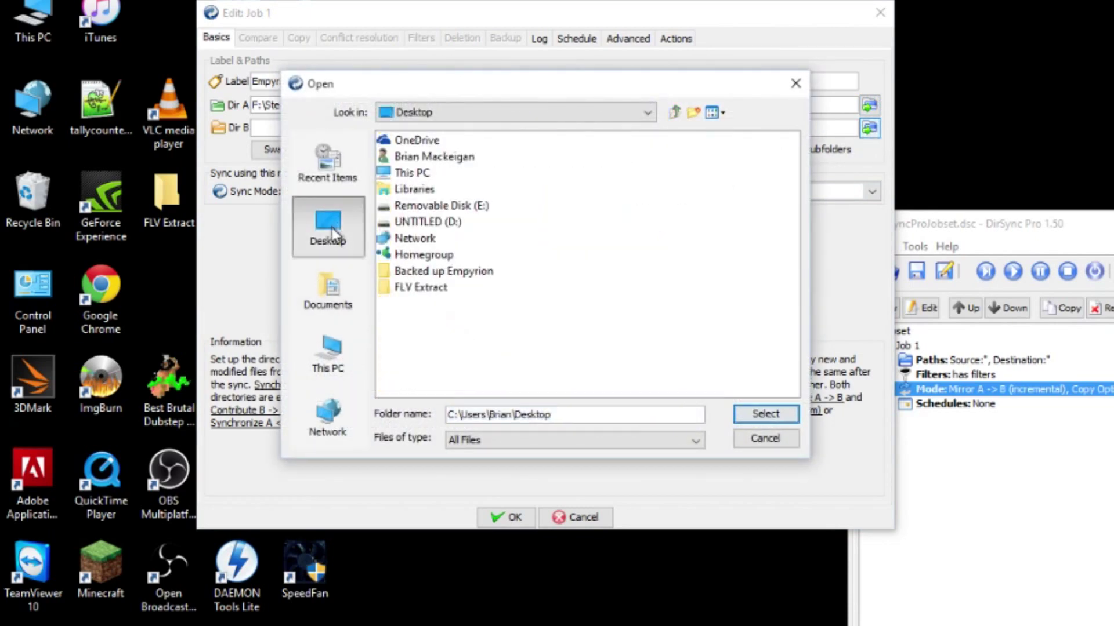
{"action": "left_click", "coordinate": [421, 271]}
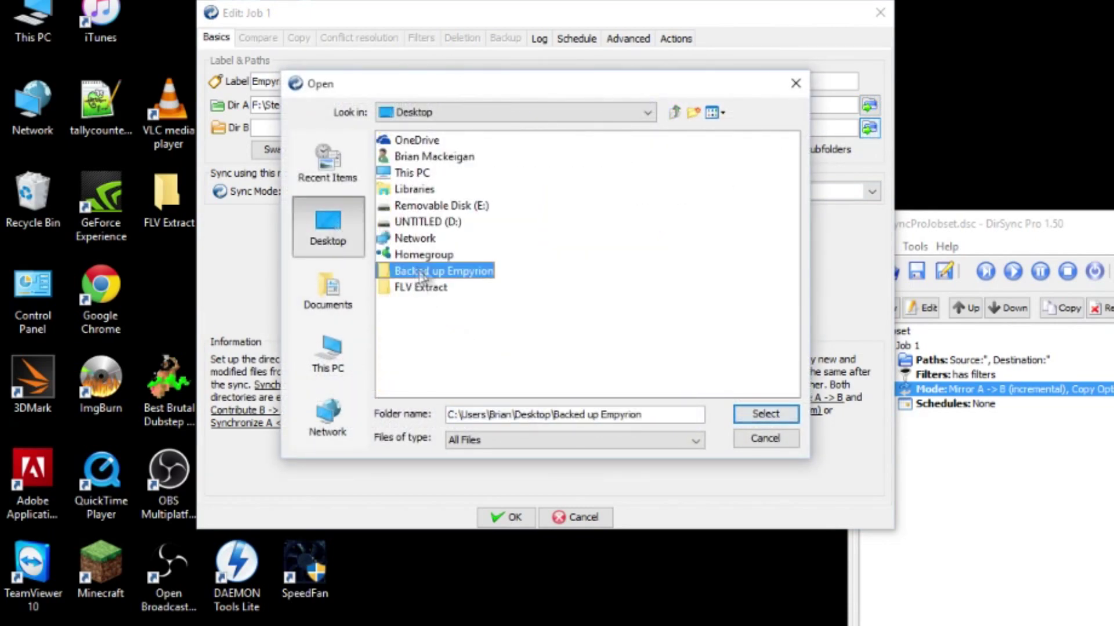
{"action": "left_click", "coordinate": [413, 269]}
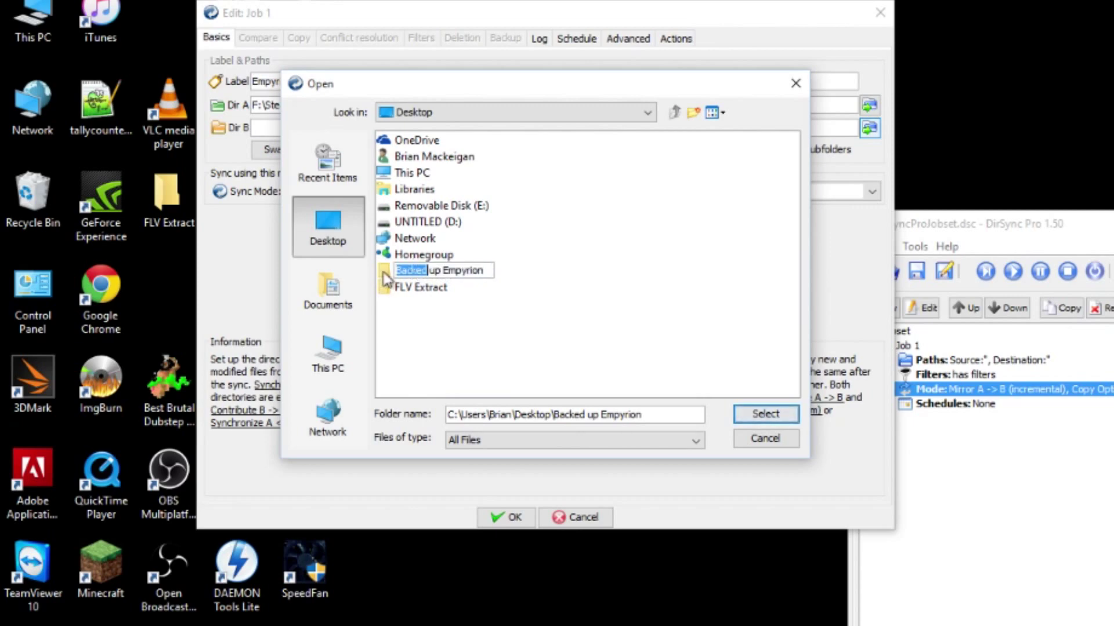
{"action": "double_click", "coordinate": [384, 272]}
{"action": "left_click", "coordinate": [789, 415]}
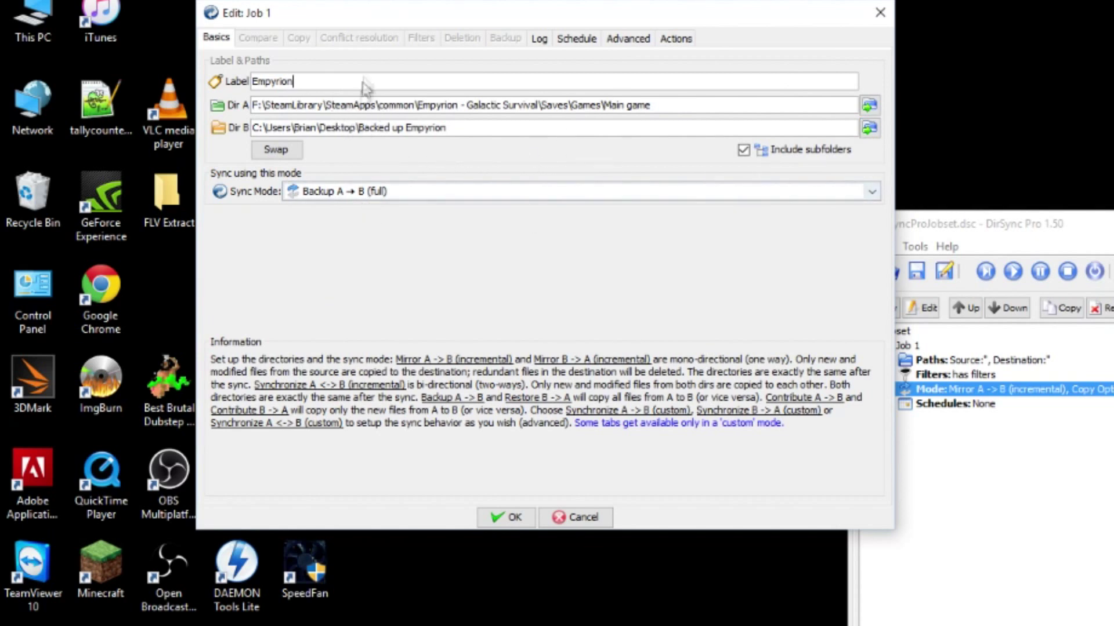
Add a new Minutely schedule that runs the Empyrion job every 5 minutes
{"action": "left_click", "coordinate": [576, 41]}
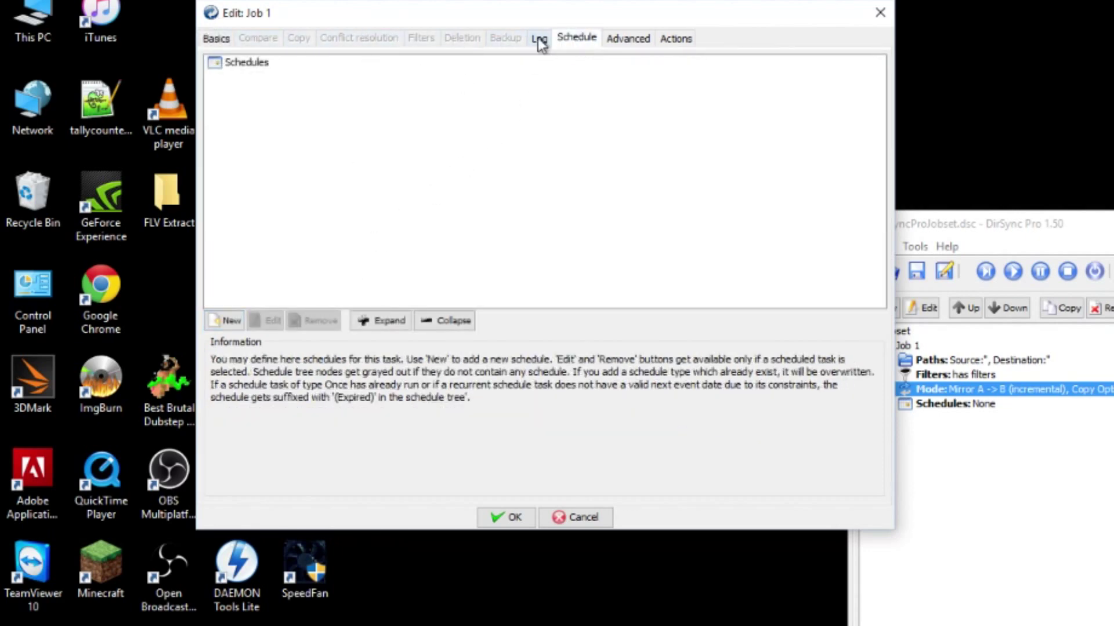
{"action": "left_click", "coordinate": [227, 326]}
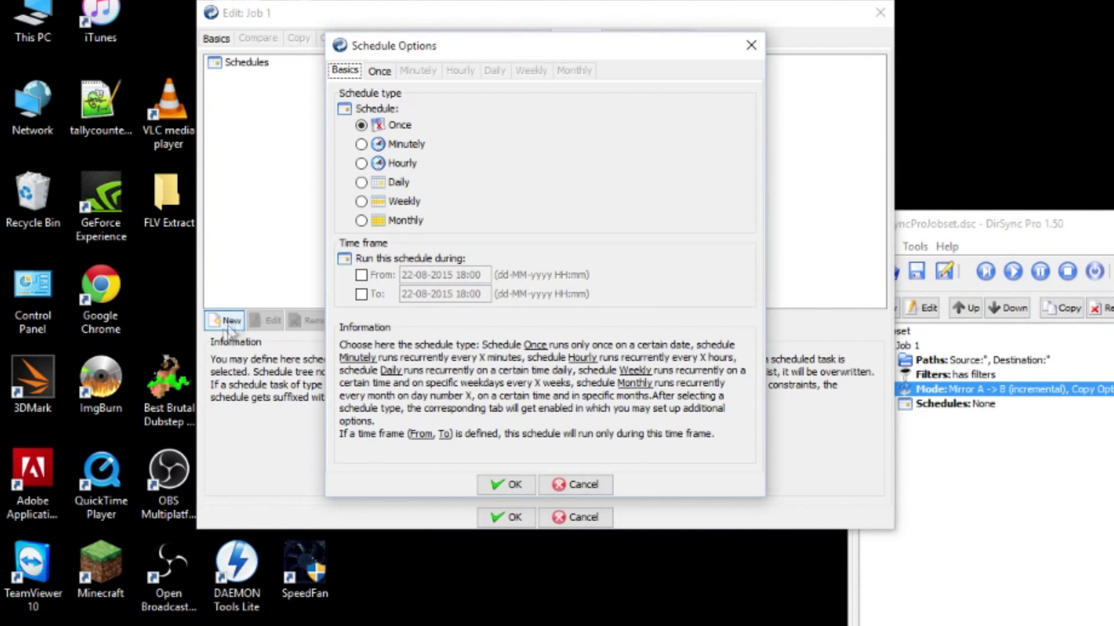
{"action": "left_click", "coordinate": [361, 145]}
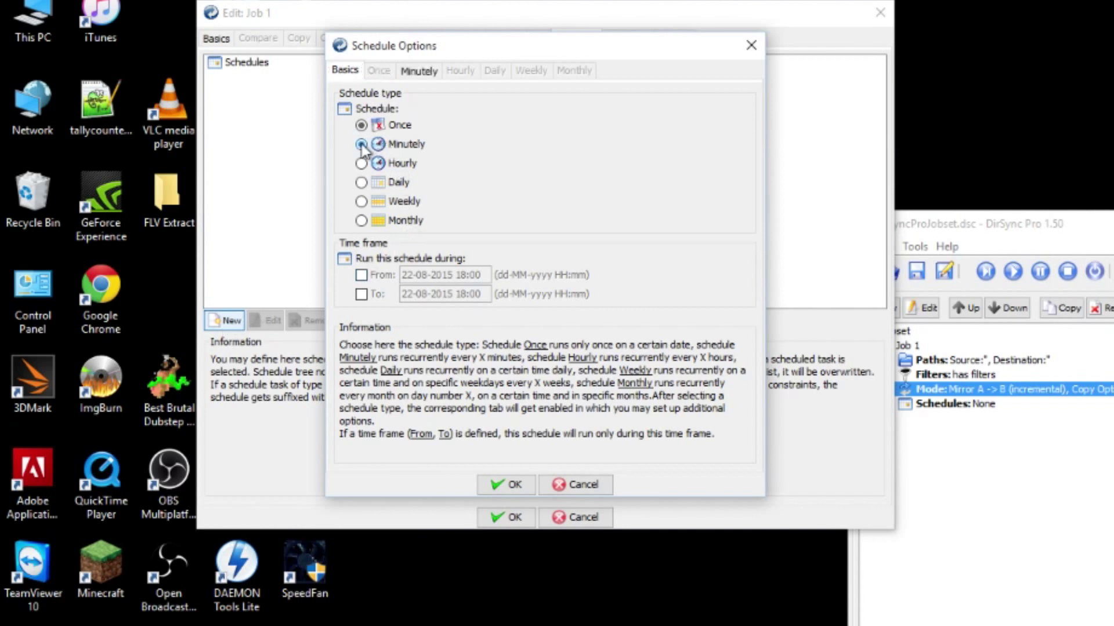
{"action": "left_click", "coordinate": [413, 75]}
{"action": "left_click", "coordinate": [440, 110]}
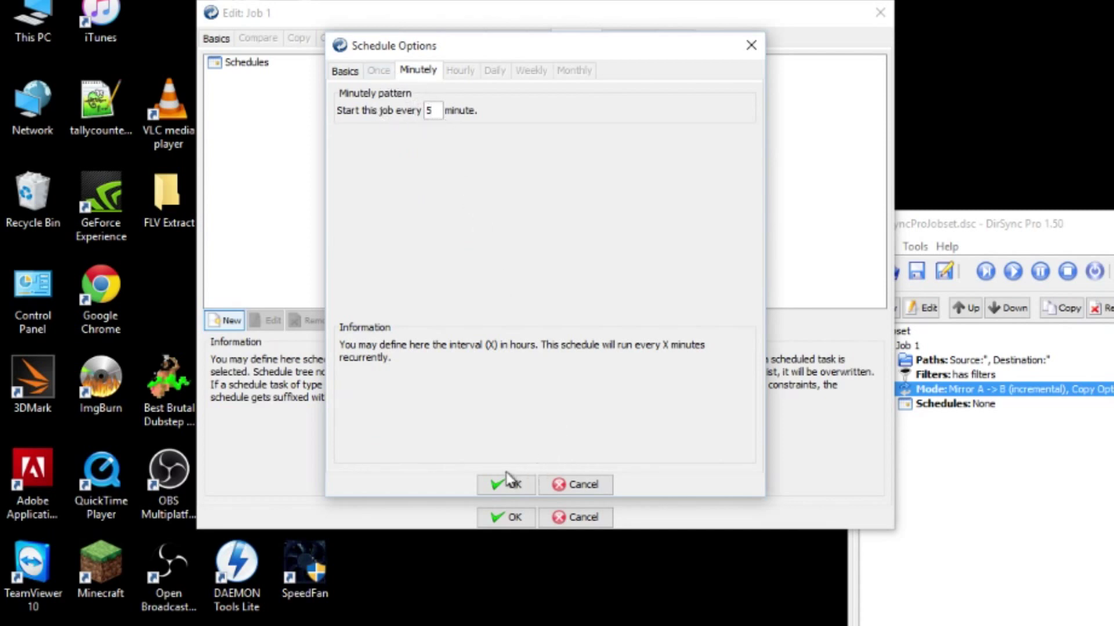
{"action": "left_click", "coordinate": [500, 486]}
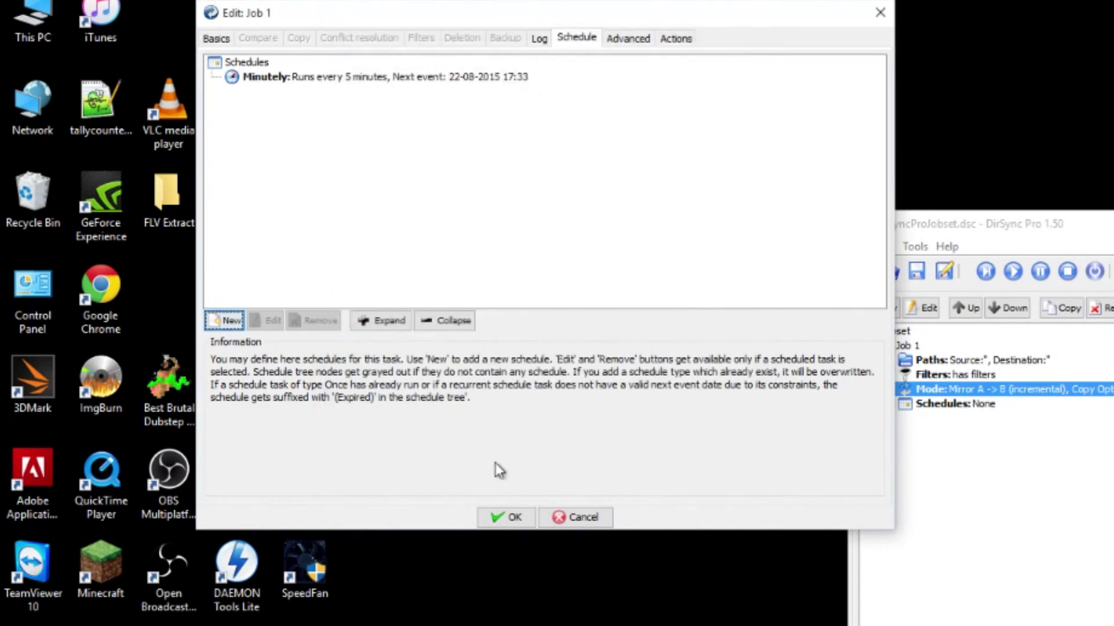
{"action": "left_click", "coordinate": [631, 40]}
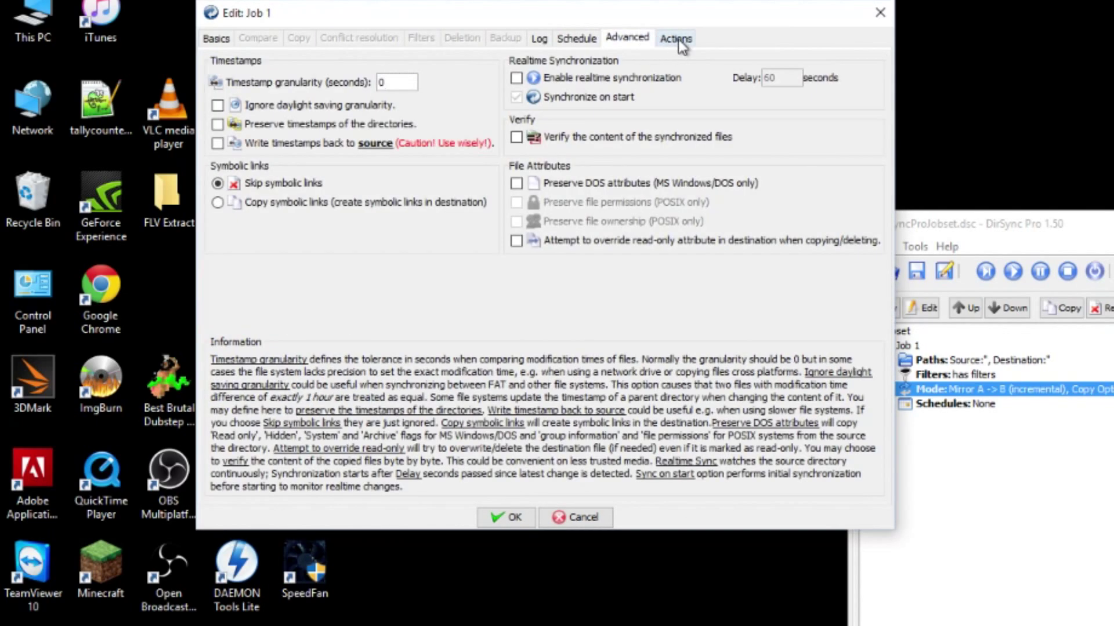
Review the Actions and Advanced tabs, then confirm the Edit: Job dialog with OK
{"action": "left_click", "coordinate": [673, 39]}
{"action": "left_click", "coordinate": [627, 40]}
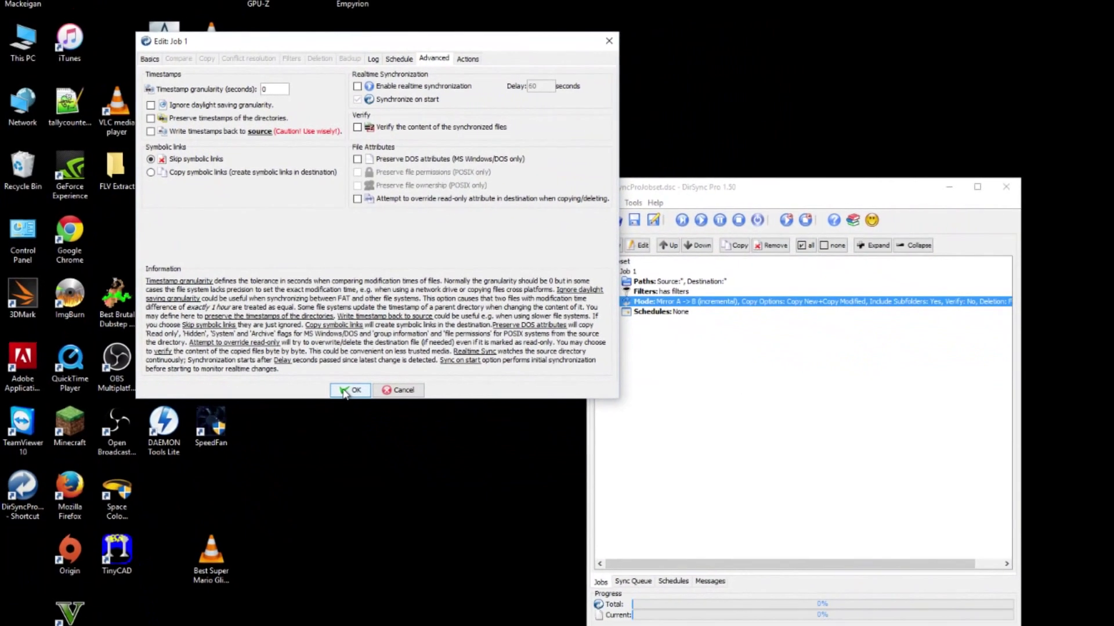
{"action": "left_click", "coordinate": [350, 390]}
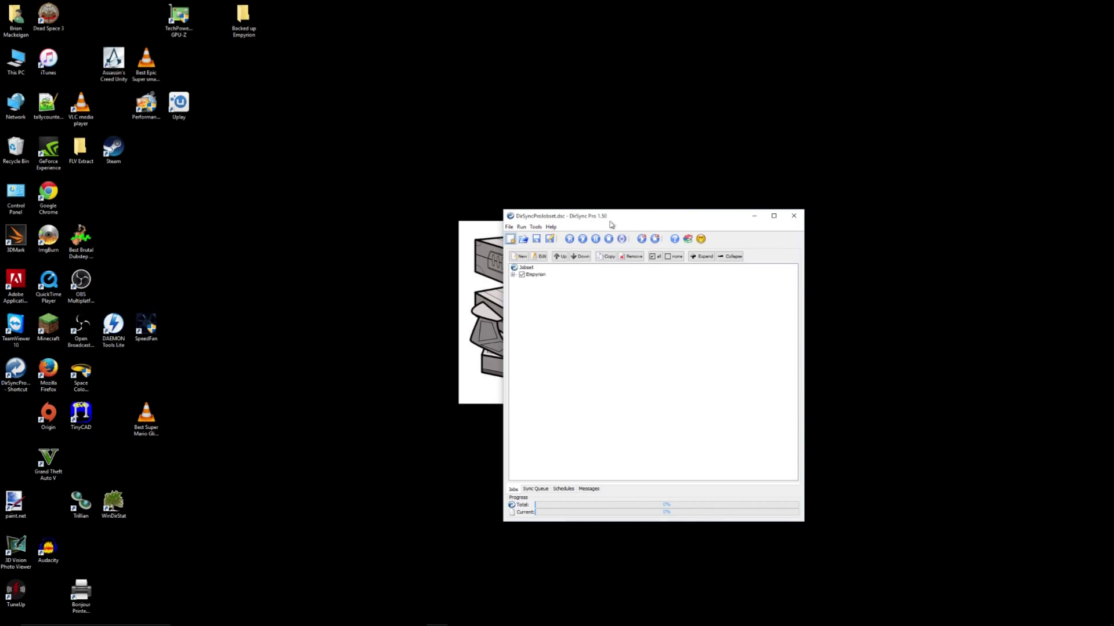
Try saving the jobset with File > Save As, which raises a warning
{"action": "left_click", "coordinate": [509, 227]}
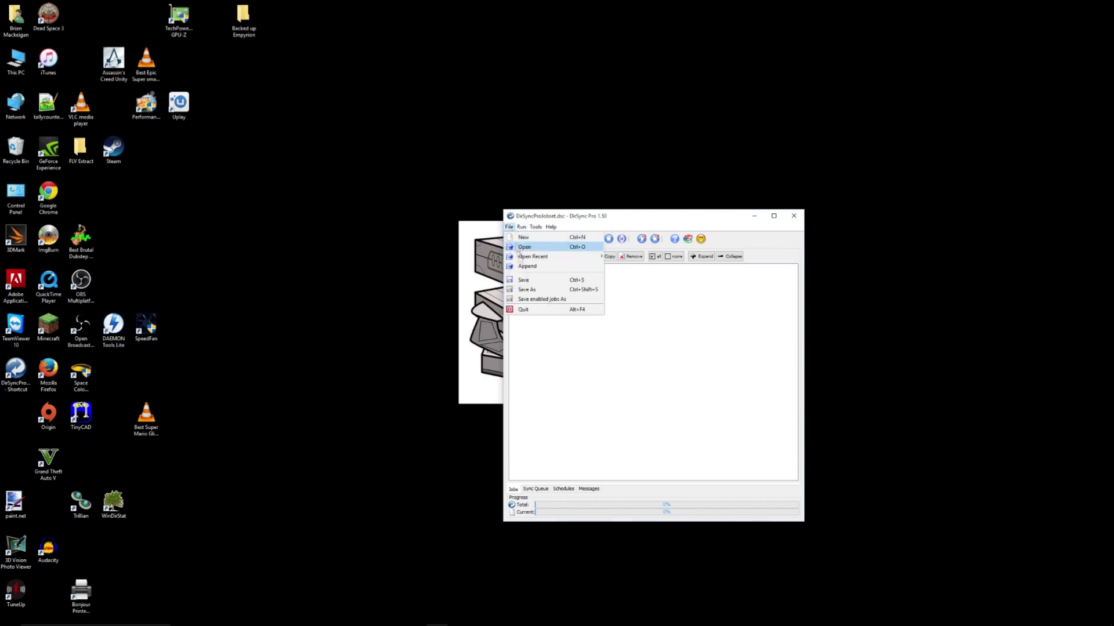
{"action": "left_click", "coordinate": [527, 289]}
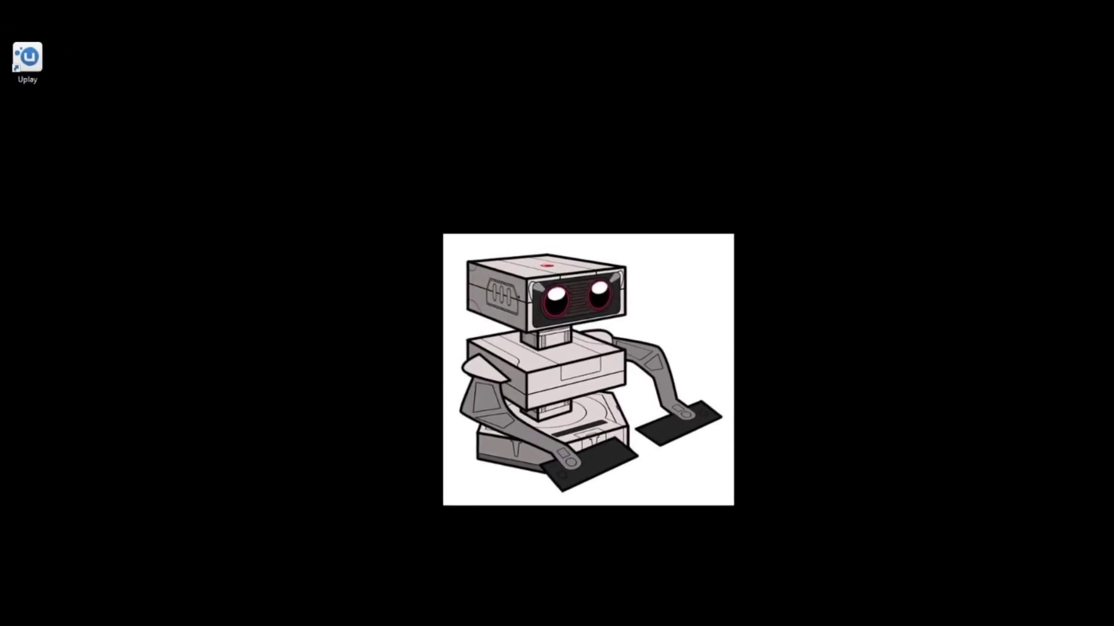
Cut the seven program files from C:\Program Files (x86)\DirectSync Pro\DirSyncPro-1.50-Windows
{"action": "key", "text": "super+e"}
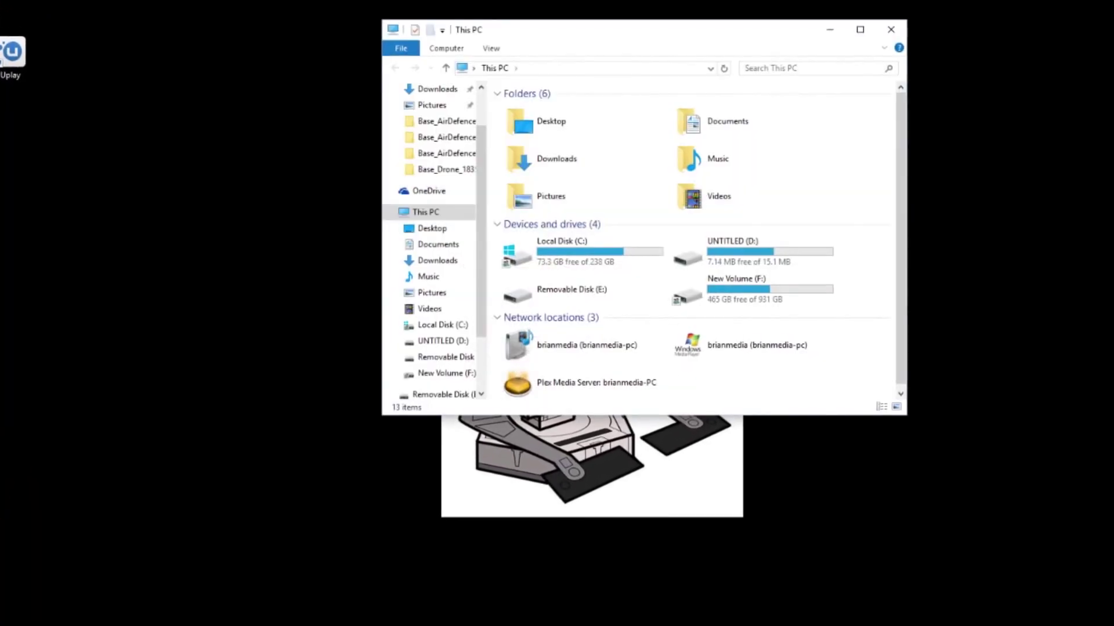
{"action": "double_click", "coordinate": [608, 266]}
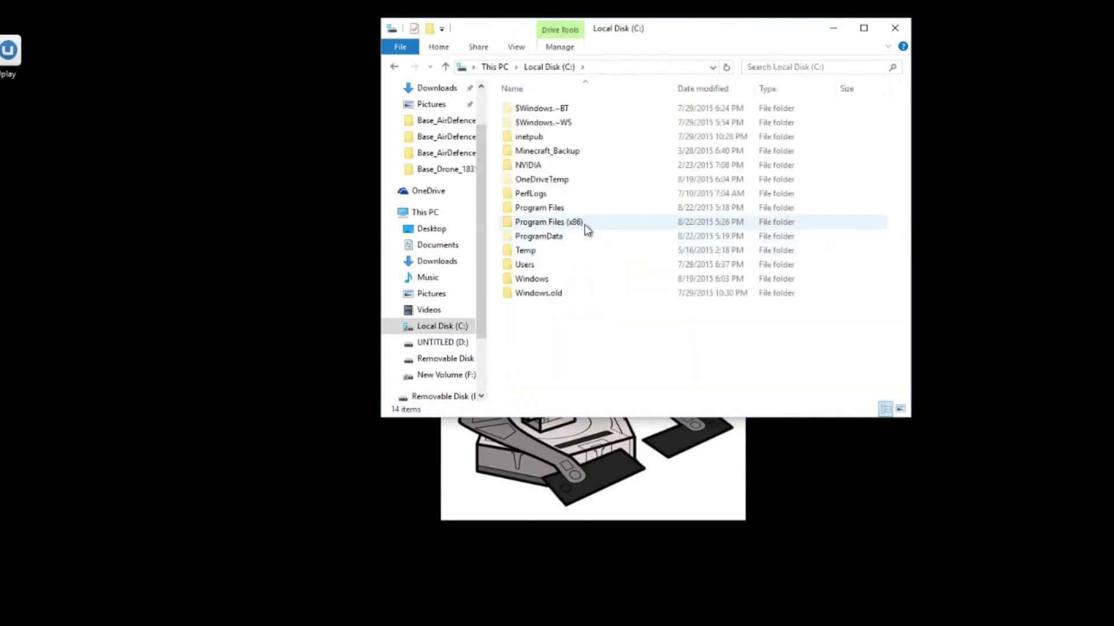
{"action": "double_click", "coordinate": [583, 227]}
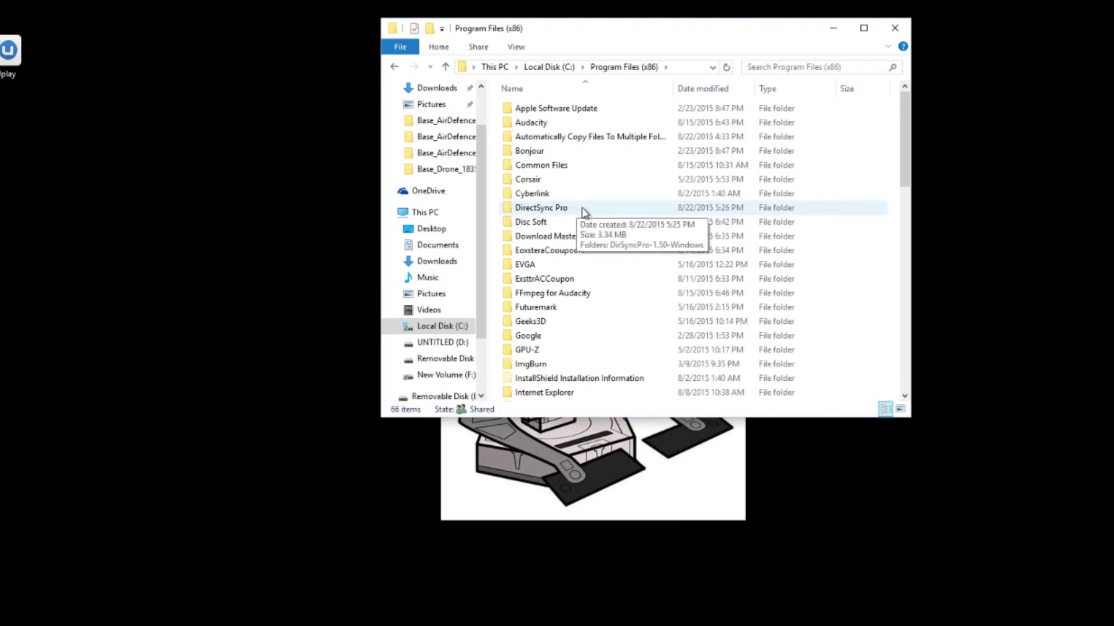
{"action": "double_click", "coordinate": [583, 210]}
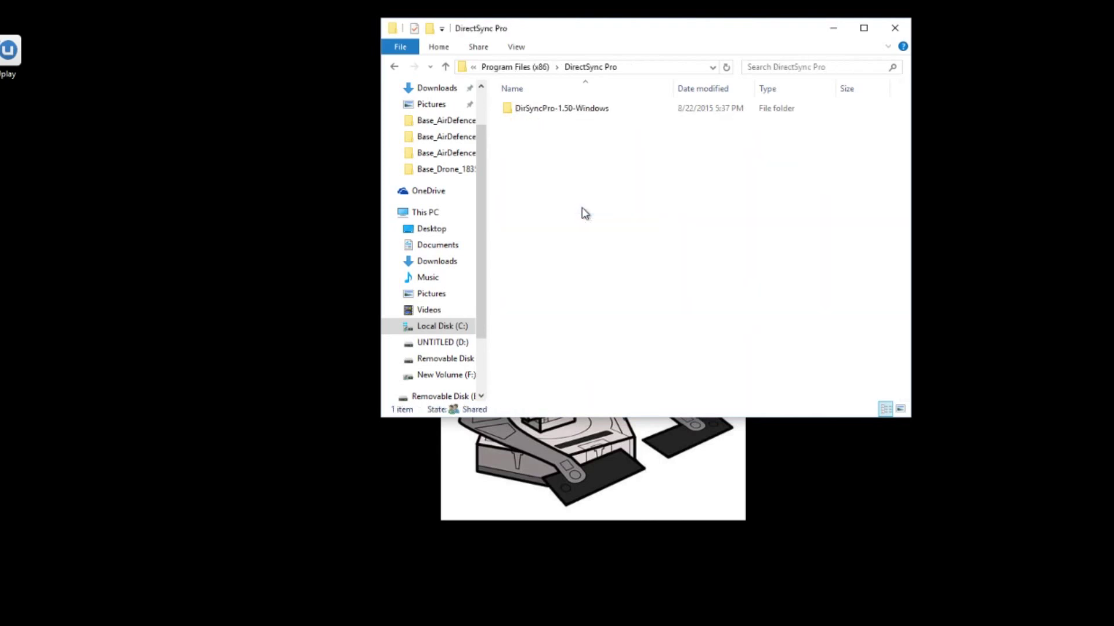
{"action": "double_click", "coordinate": [554, 109]}
{"action": "left_click", "coordinate": [394, 67]}
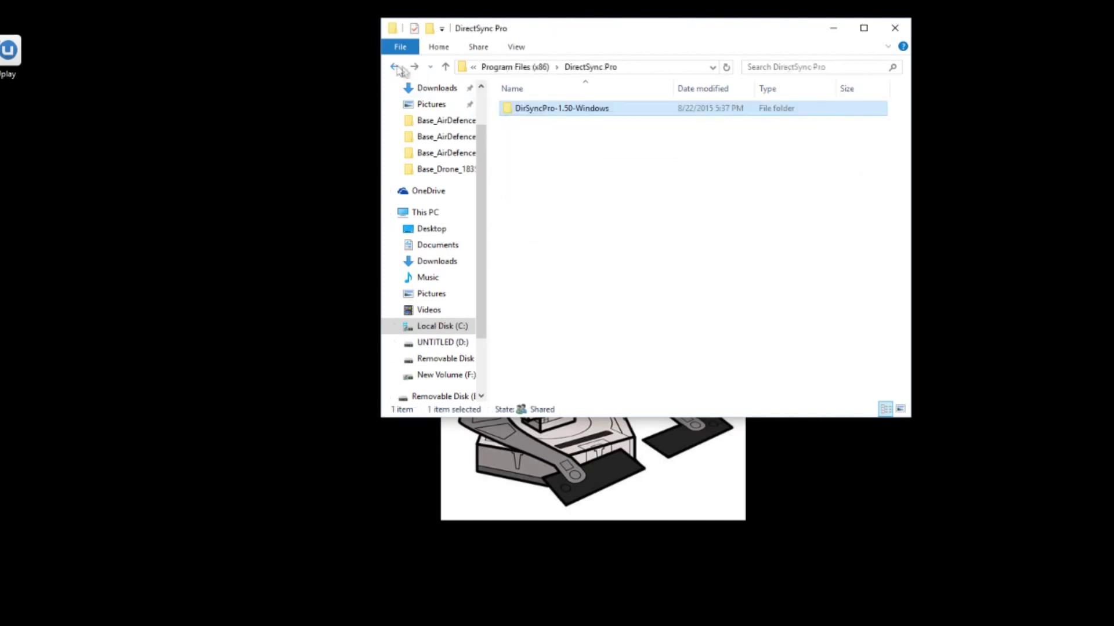
{"action": "double_click", "coordinate": [554, 111]}
{"action": "left_click_drag", "start_coordinate": [552, 238], "coordinate": [510, 112]}
{"action": "right_click", "coordinate": [510, 131]}
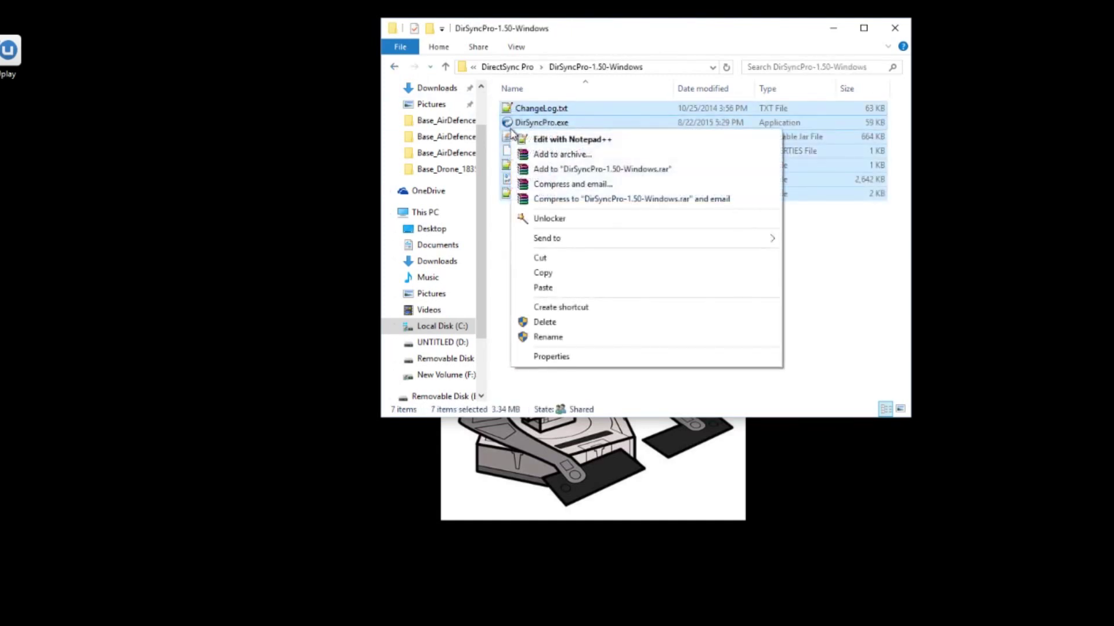
{"action": "left_click", "coordinate": [556, 272]}
Paste the files into DirectSync Pro, granting permissions, and delete the empty subfolder
{"action": "left_click", "coordinate": [393, 68]}
{"action": "right_click", "coordinate": [586, 246]}
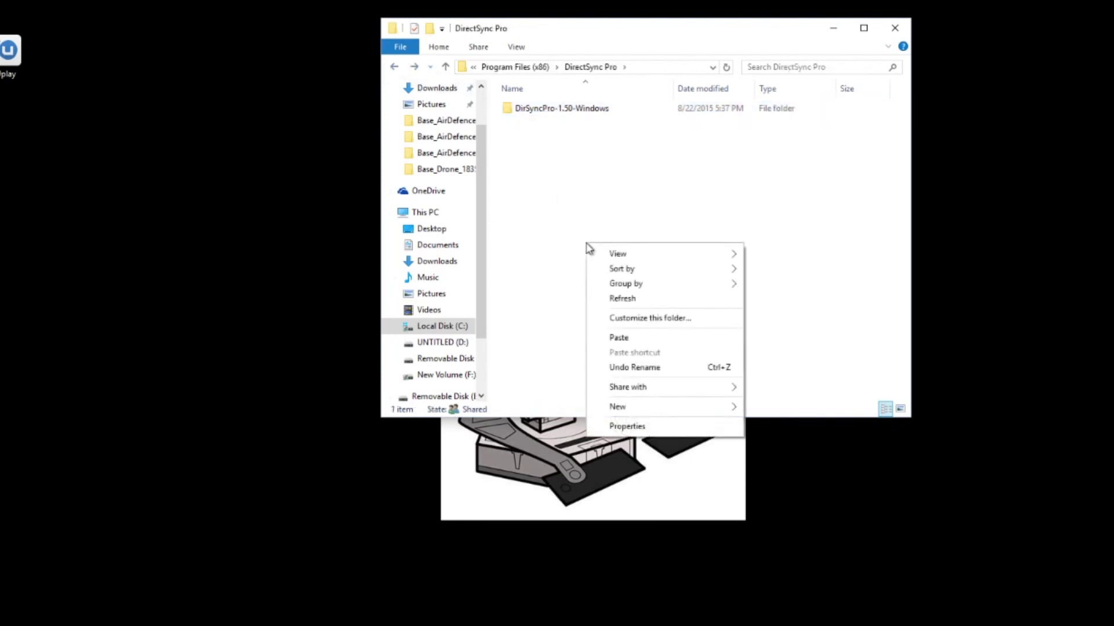
{"action": "left_click", "coordinate": [620, 338]}
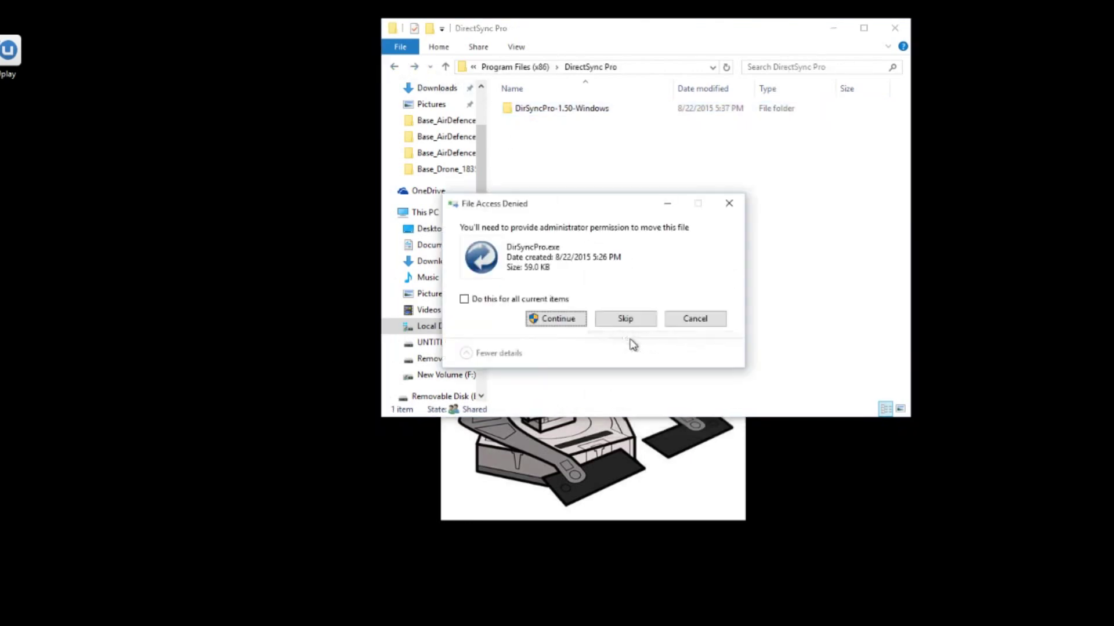
{"action": "left_click", "coordinate": [573, 328]}
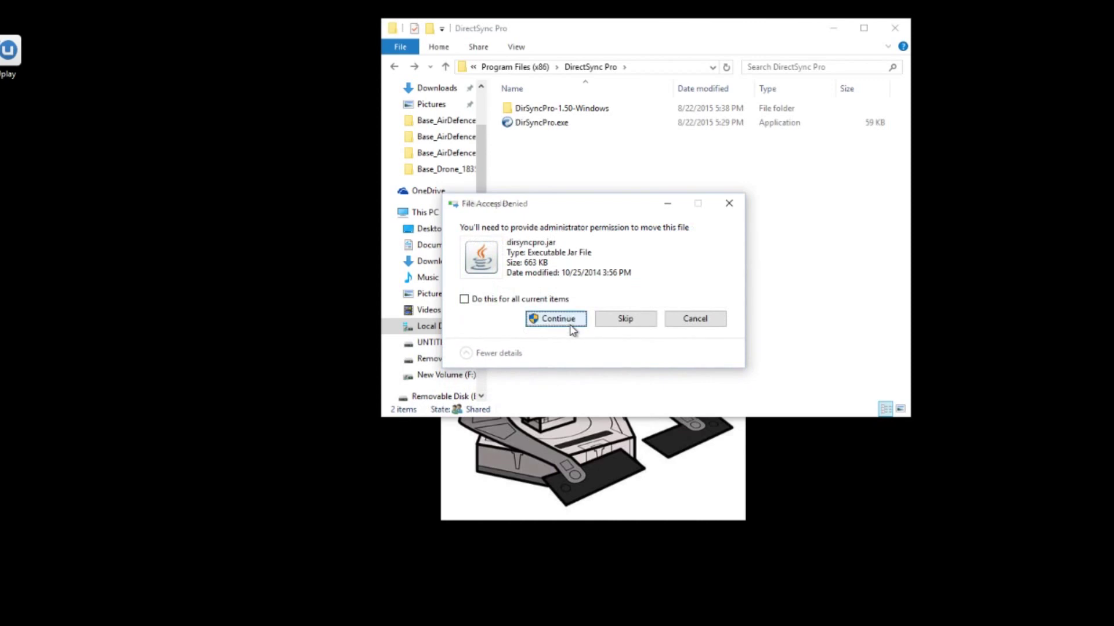
{"action": "left_click", "coordinate": [573, 328]}
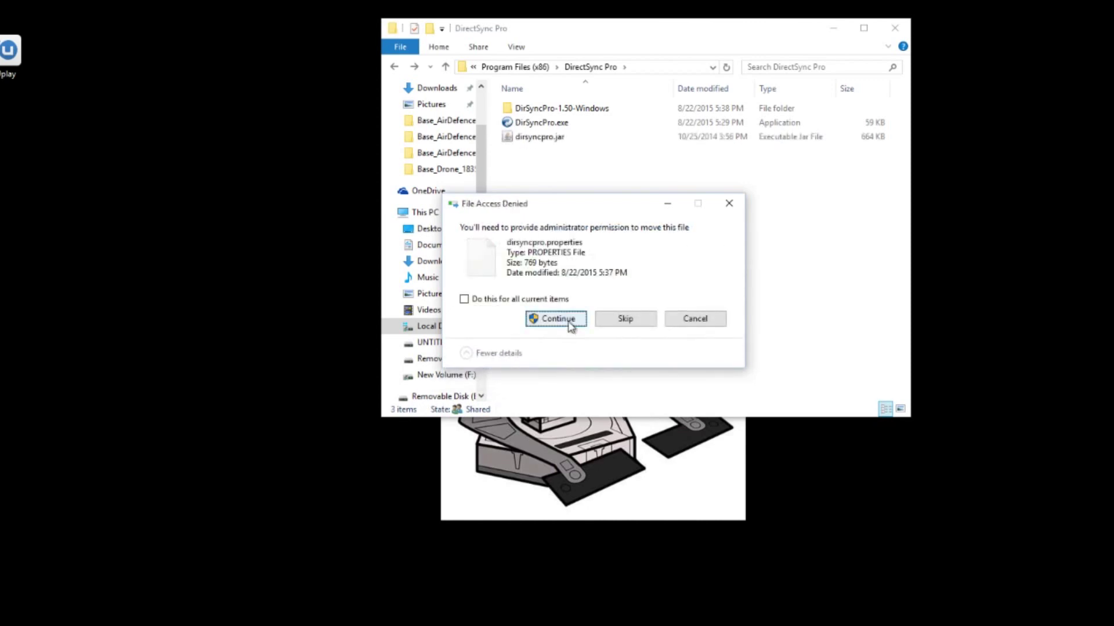
{"action": "left_click", "coordinate": [570, 325]}
{"action": "left_click", "coordinate": [497, 301]}
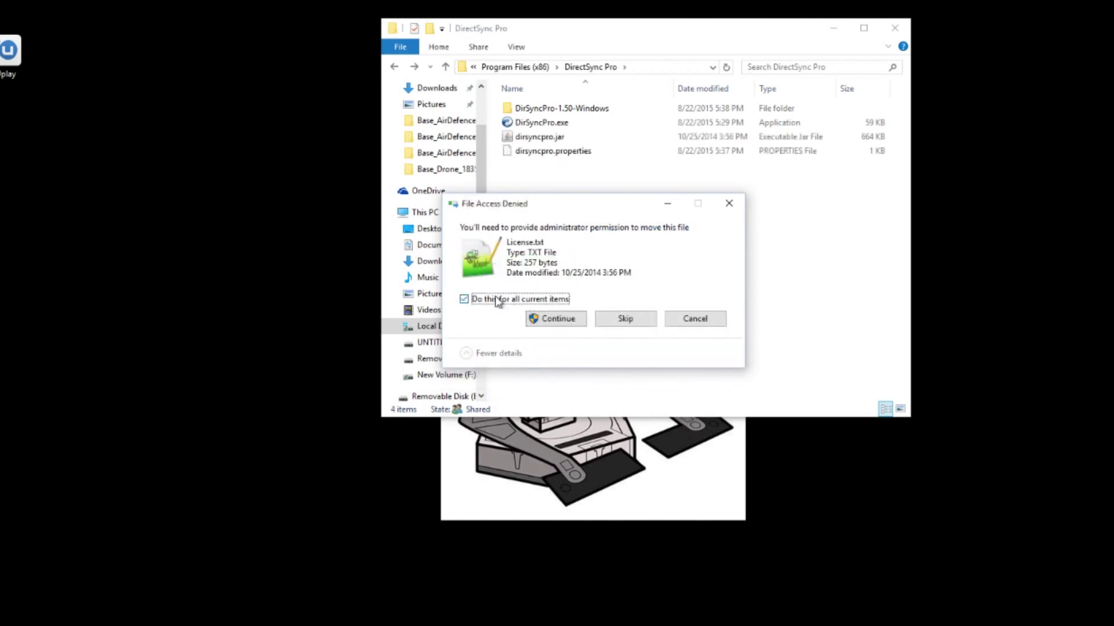
{"action": "left_click", "coordinate": [554, 323]}
{"action": "right_click", "coordinate": [567, 116]}
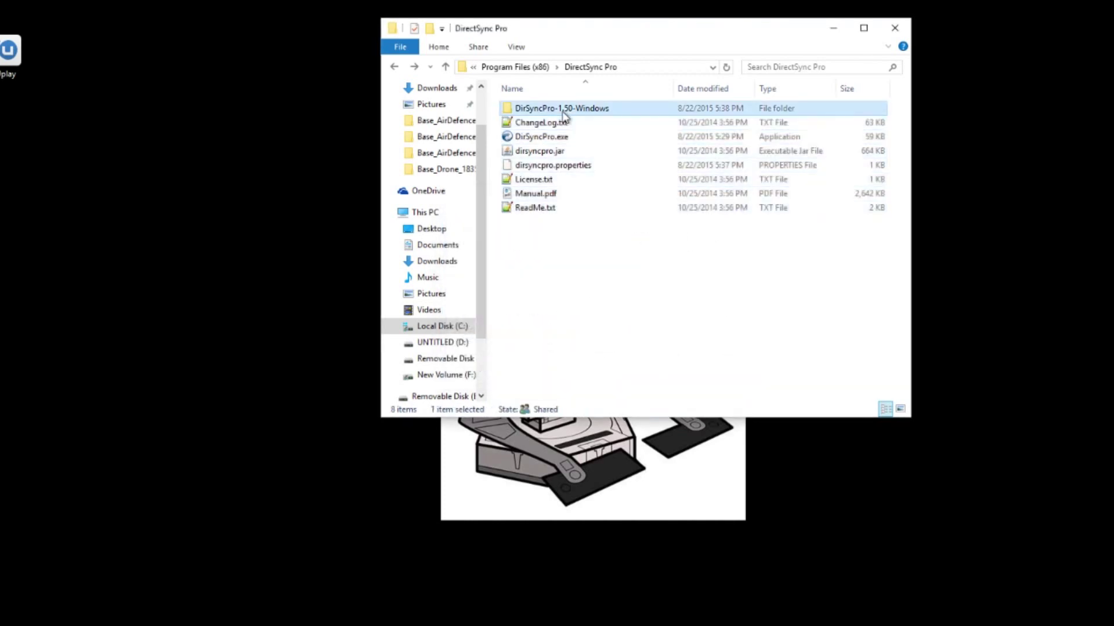
{"action": "left_click", "coordinate": [597, 418]}
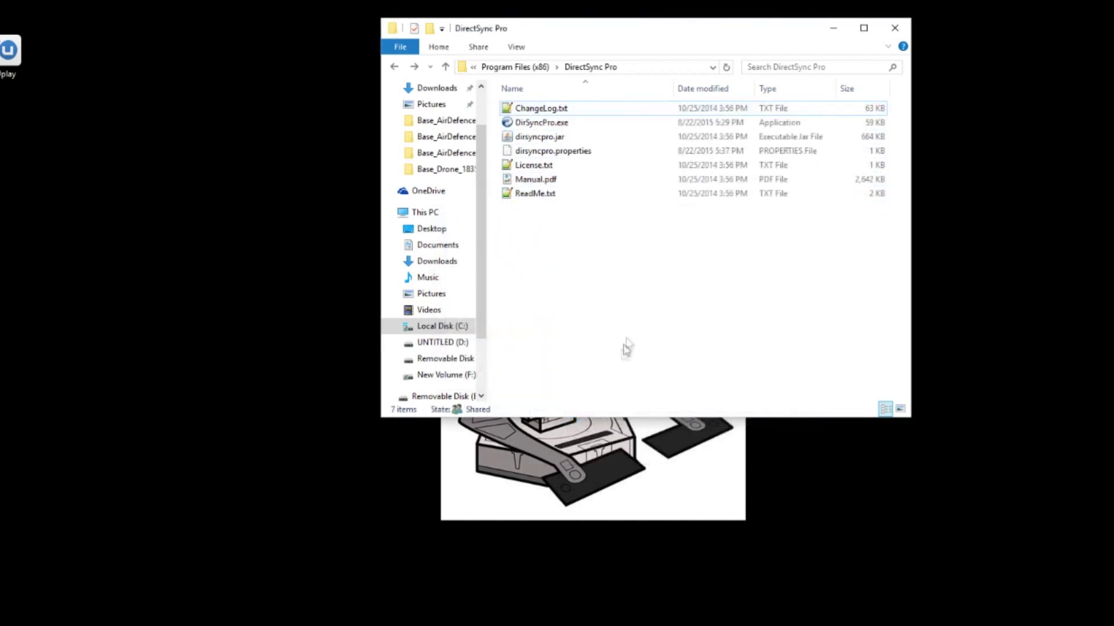
Enable 'Run this program as an administrator' for DirSyncPro.exe, then launch it elevated
{"action": "left_click", "coordinate": [540, 126]}
{"action": "right_click", "coordinate": [521, 123]}
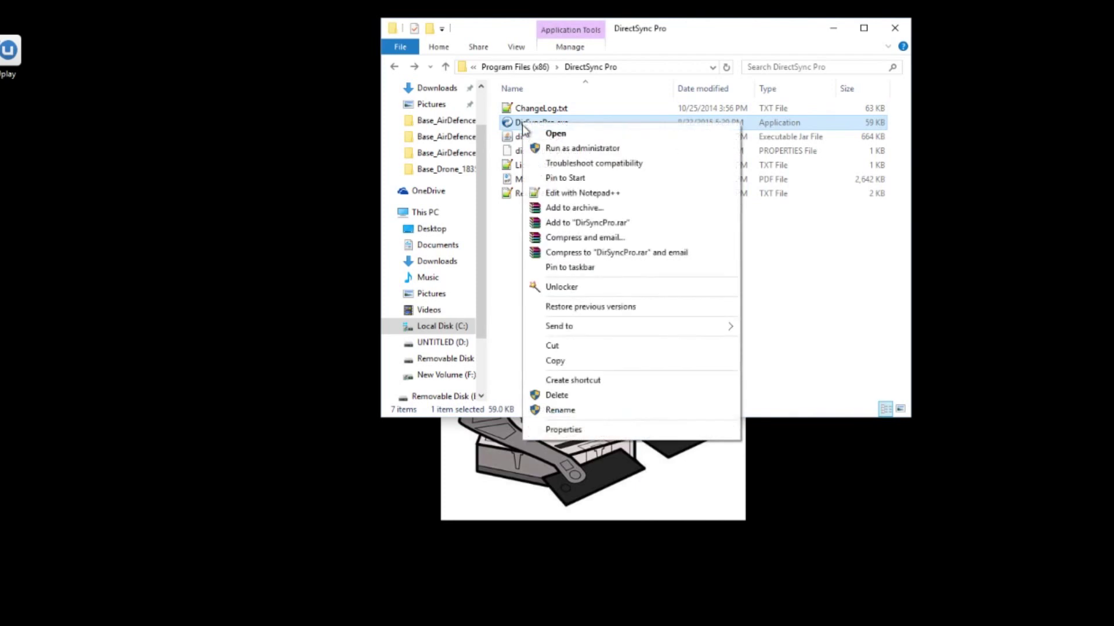
{"action": "left_click", "coordinate": [563, 429]}
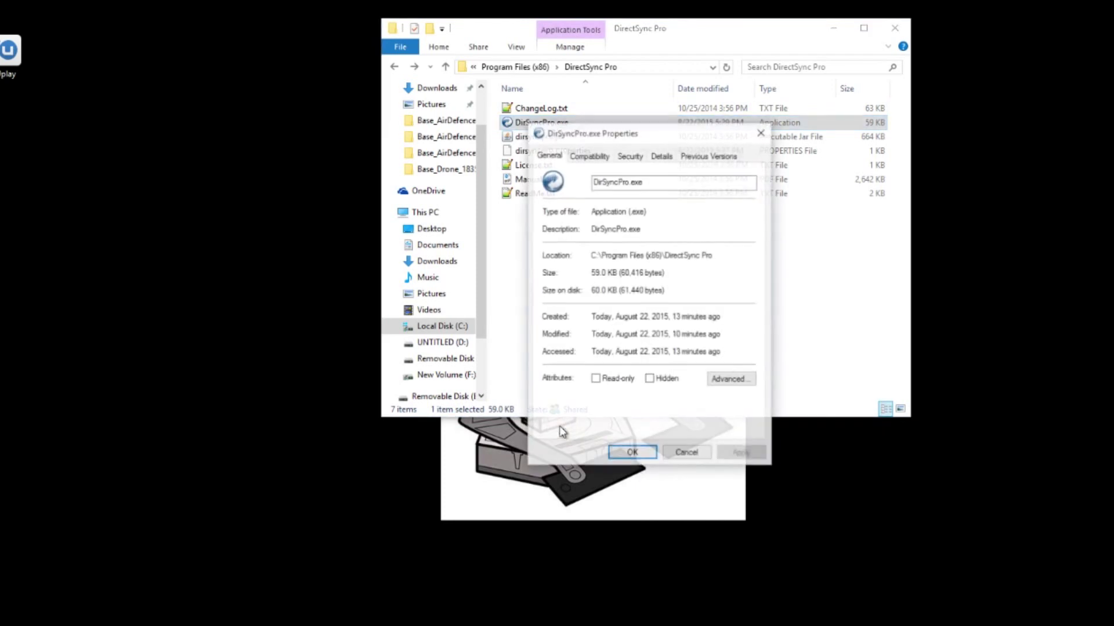
{"action": "left_click", "coordinate": [603, 163]}
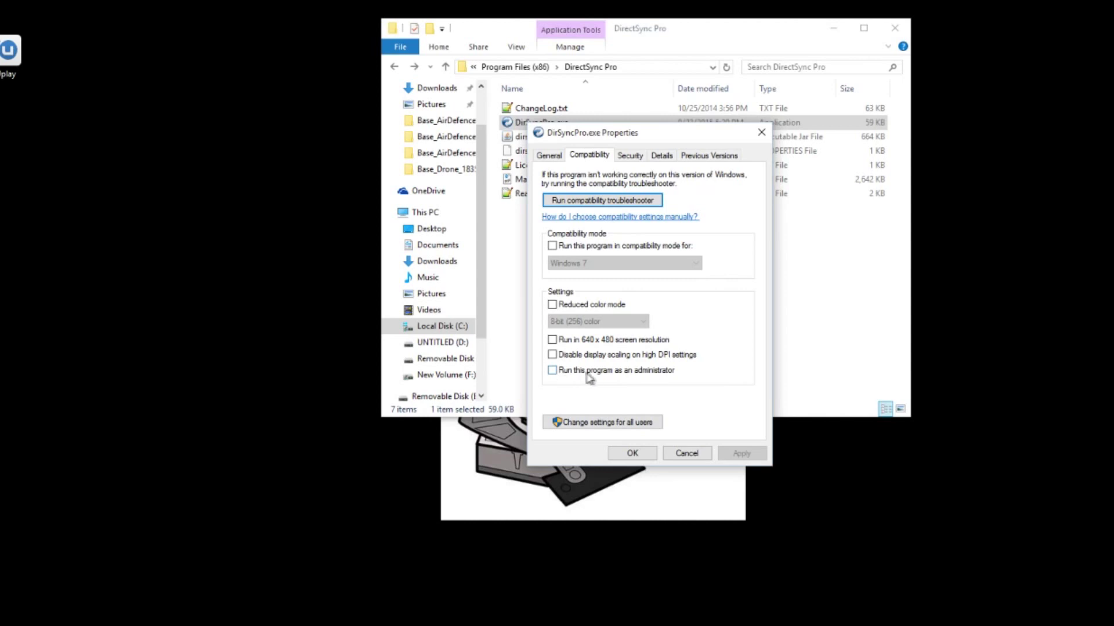
{"action": "left_click", "coordinate": [552, 371]}
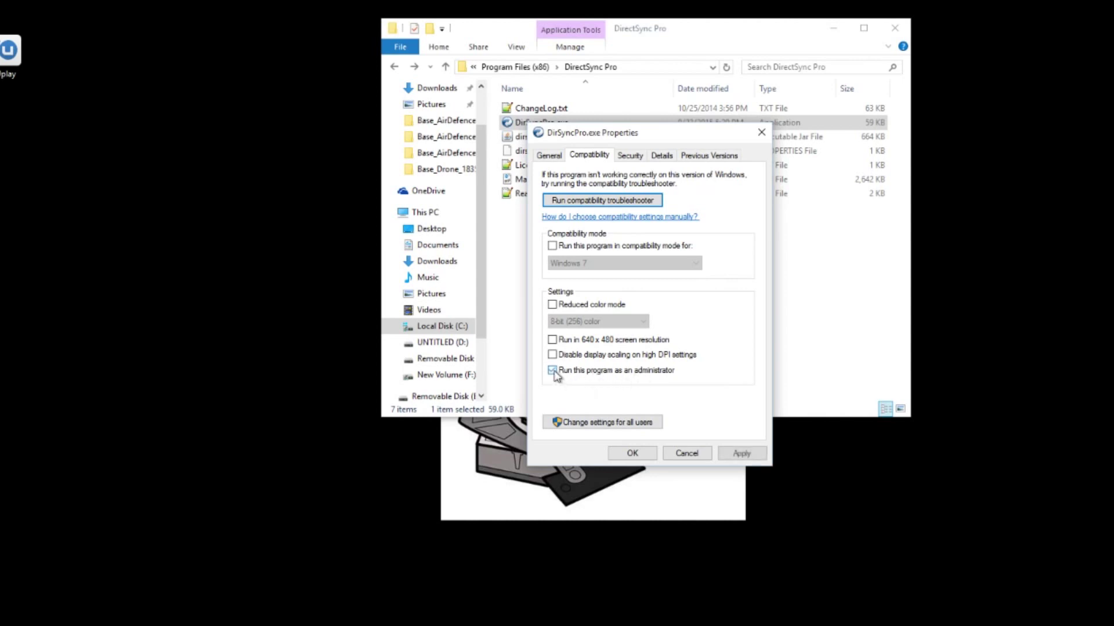
{"action": "left_click", "coordinate": [740, 453]}
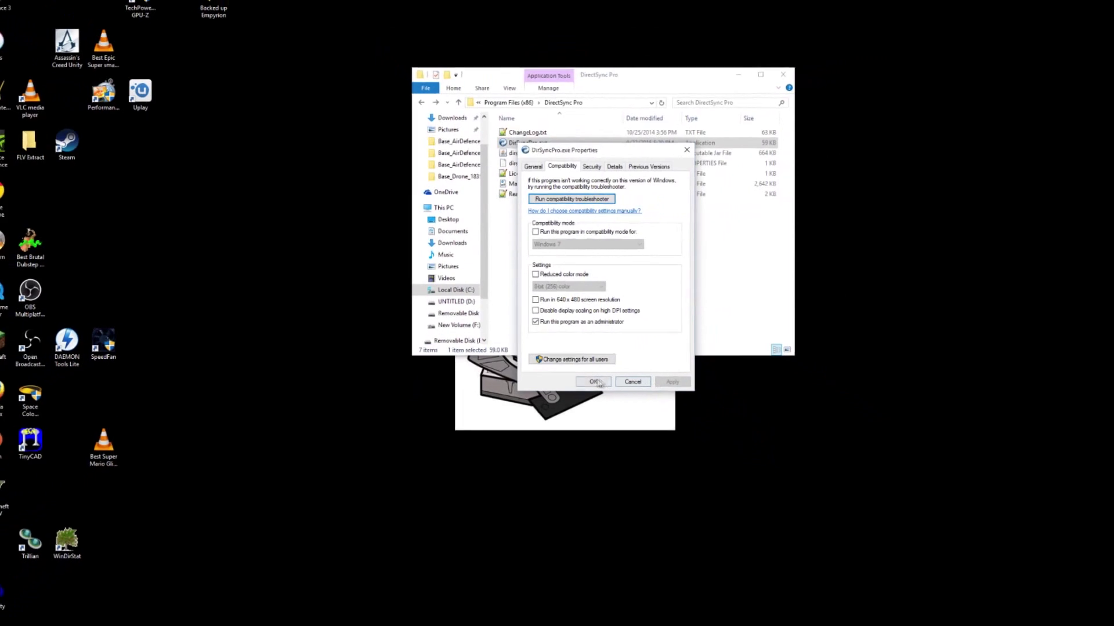
{"action": "left_click", "coordinate": [612, 416]}
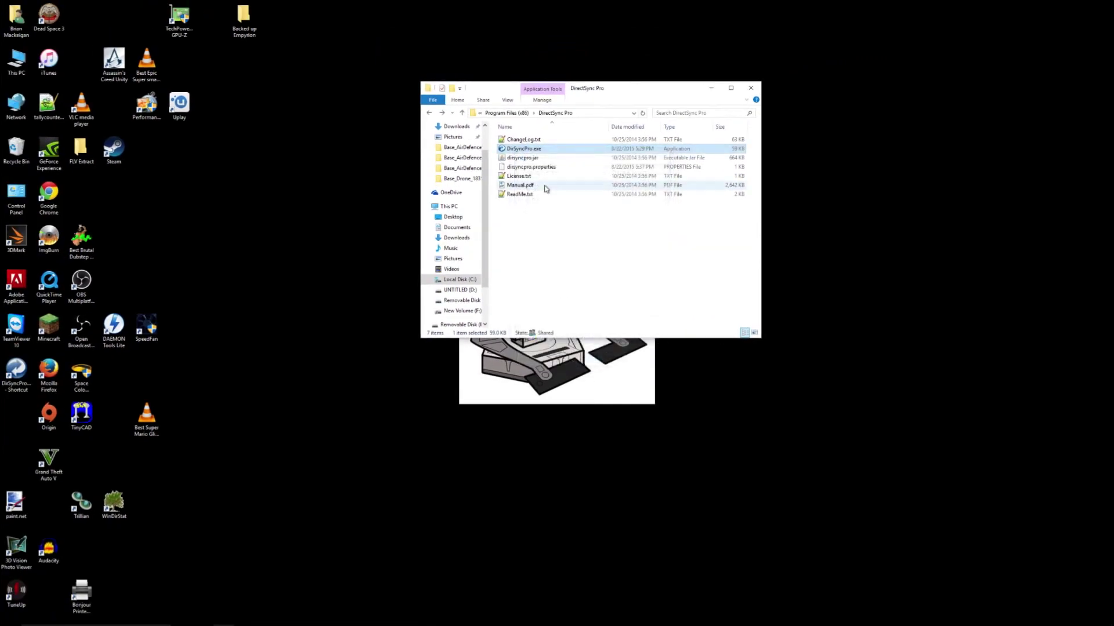
{"action": "double_click", "coordinate": [524, 149]}
{"action": "left_click", "coordinate": [596, 327]}
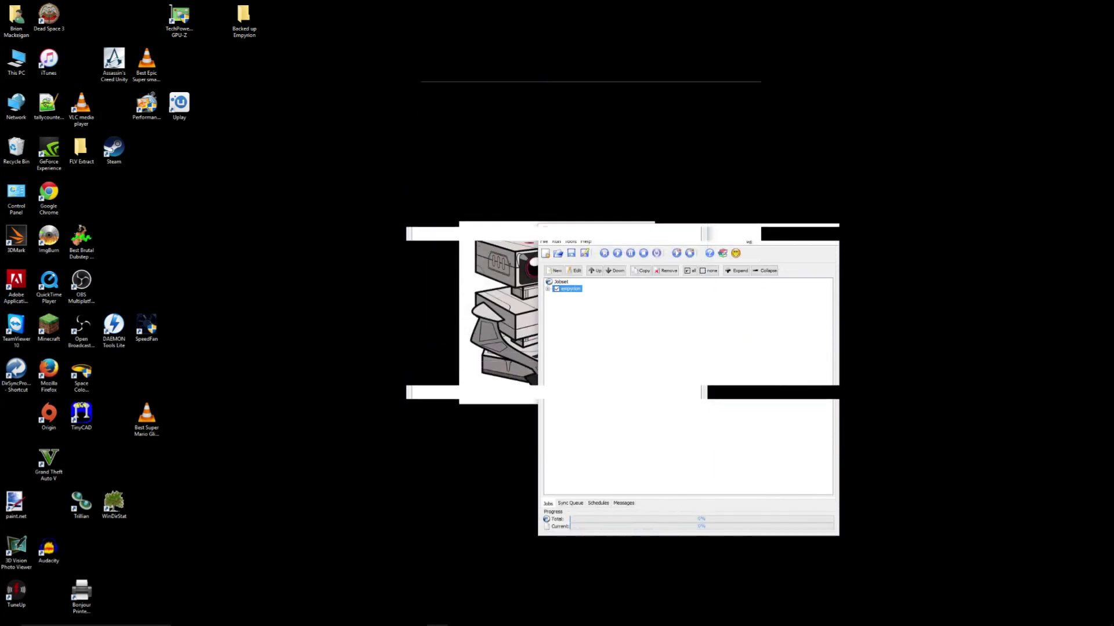
Save the jobset with Save As under the name 'empyrion' in the DirectSync Pro folder
{"action": "left_click_drag", "start_coordinate": [748, 241], "coordinate": [676, 141]}
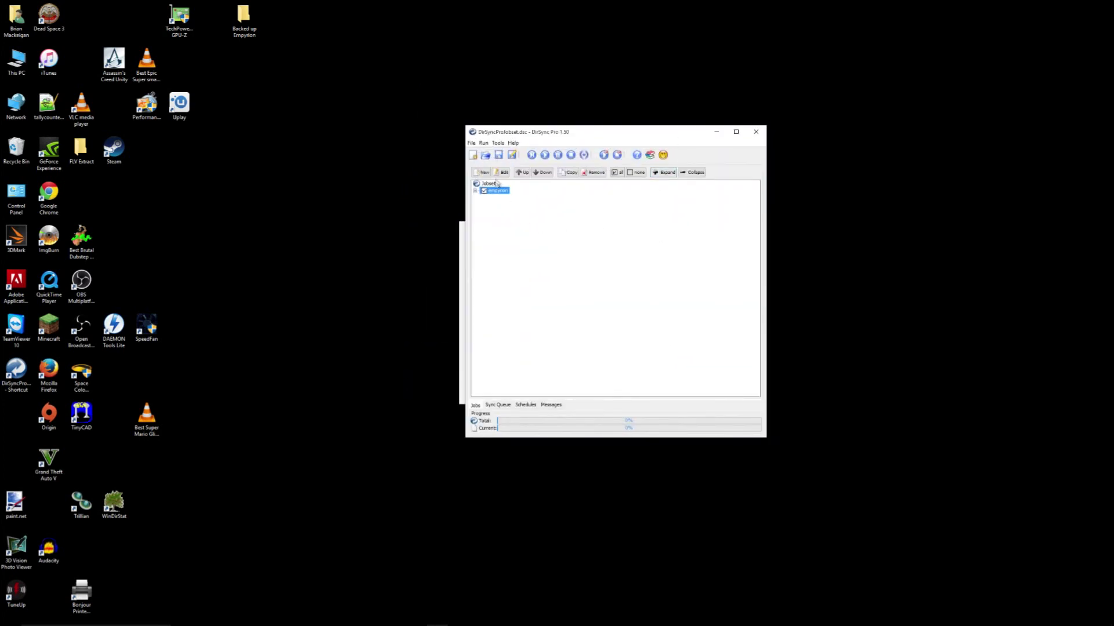
{"action": "left_click", "coordinate": [471, 143]}
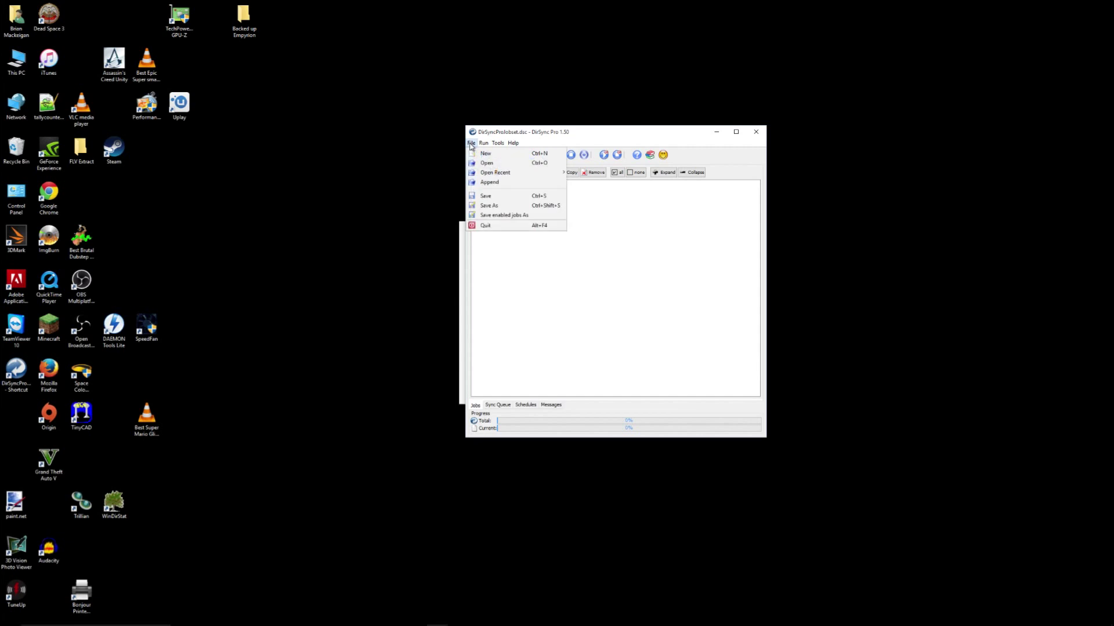
{"action": "left_click", "coordinate": [496, 207]}
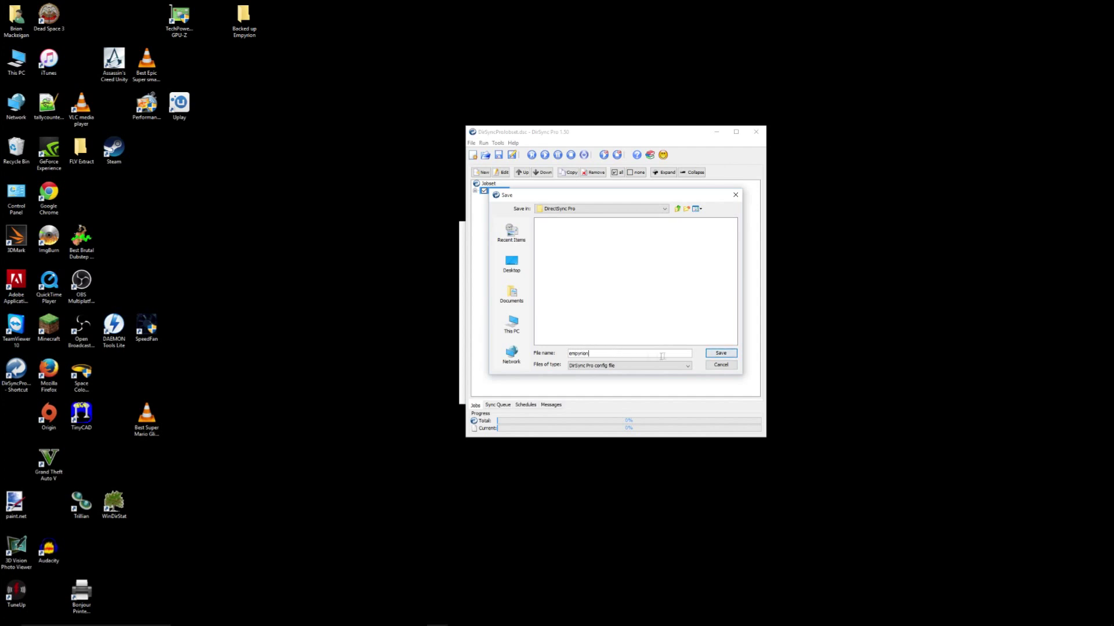
{"action": "left_click", "coordinate": [733, 356]}
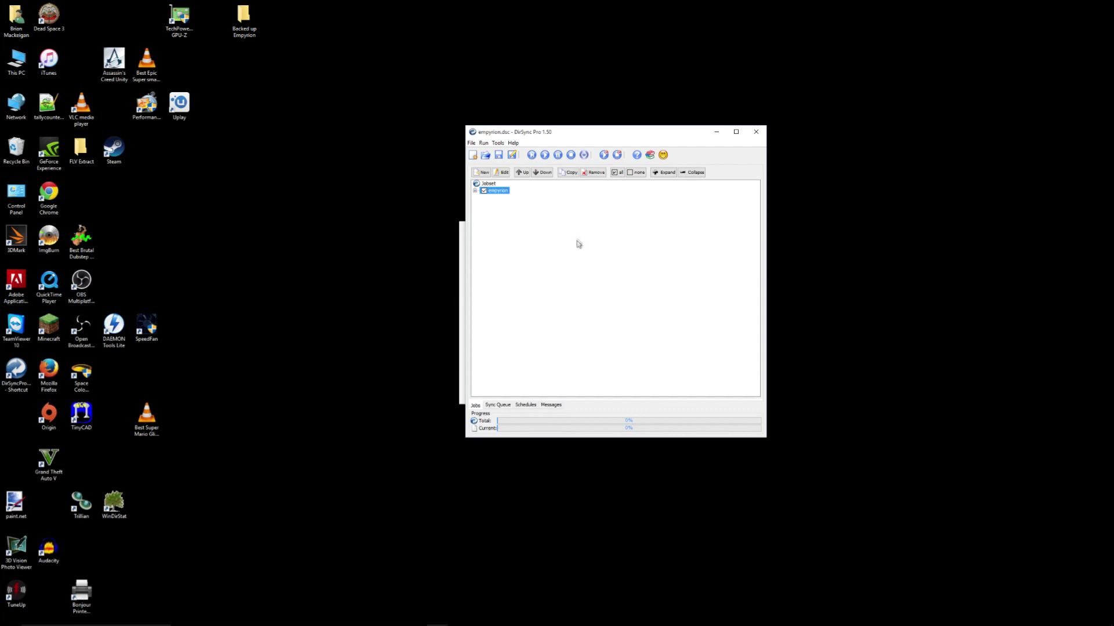
In File Explorer, browse New Volume (F:) down to the Empyrion Saves\Games\Main game folder
{"action": "left_click_drag", "start_coordinate": [606, 132], "coordinate": [567, 163]}
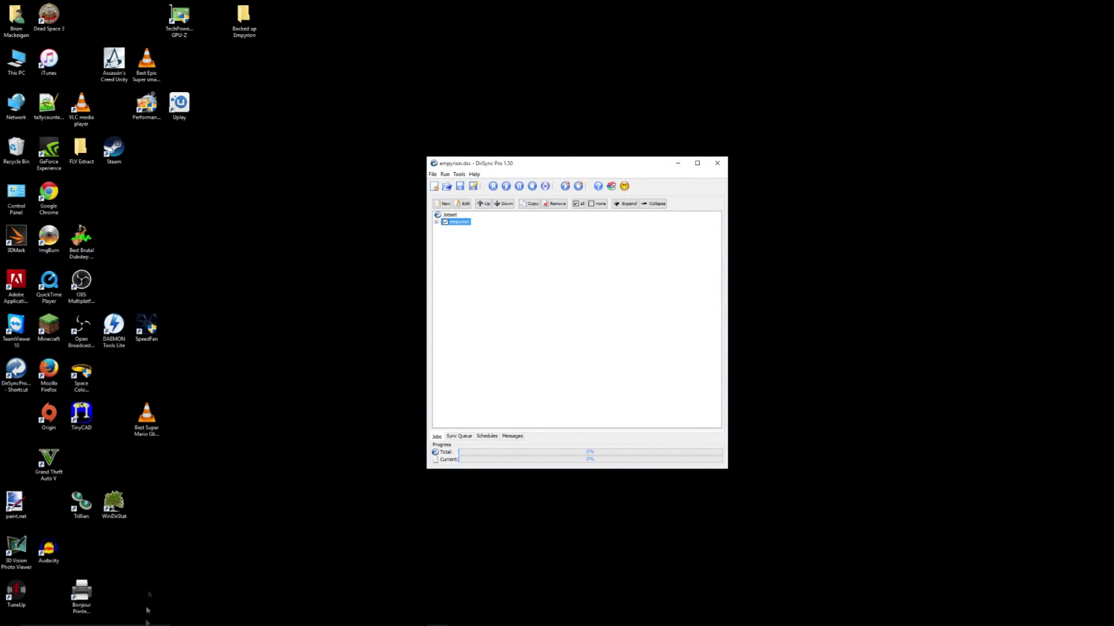
{"action": "mouse_move", "coordinate": [147, 624]}
{"action": "left_click", "coordinate": [223, 619]}
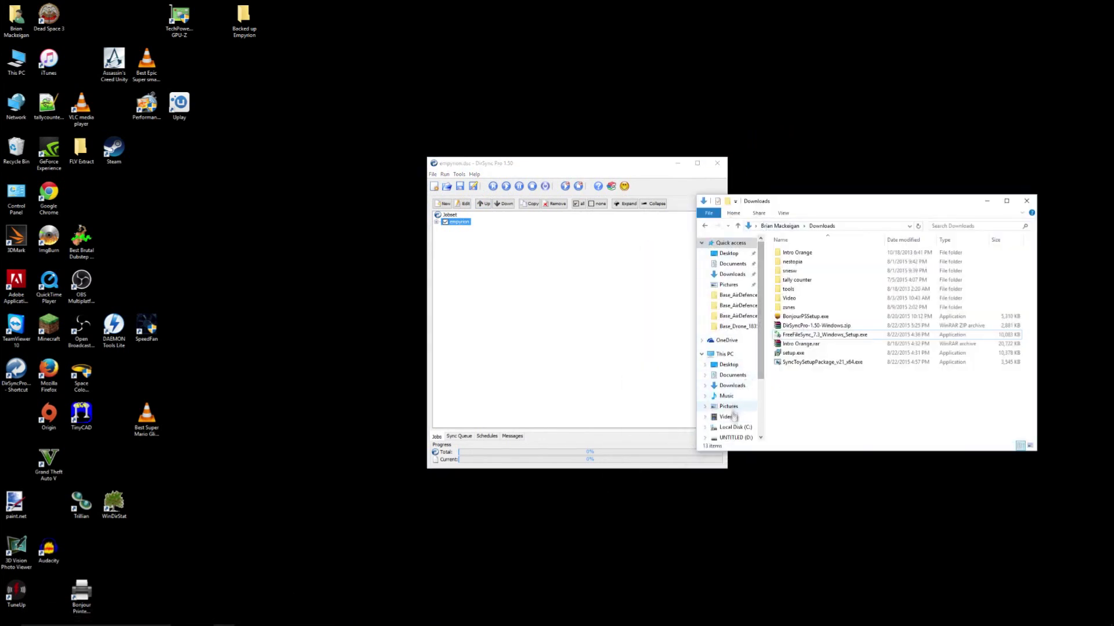
{"action": "left_click", "coordinate": [734, 438]}
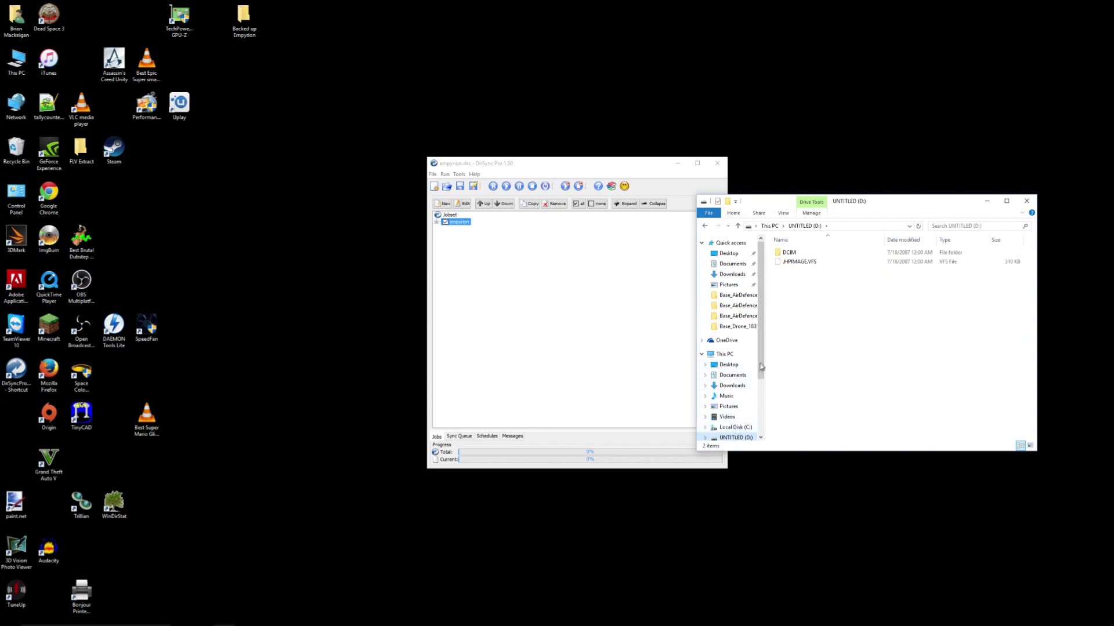
{"action": "left_click_drag", "start_coordinate": [762, 366], "coordinate": [764, 402]}
{"action": "left_click", "coordinate": [732, 404]}
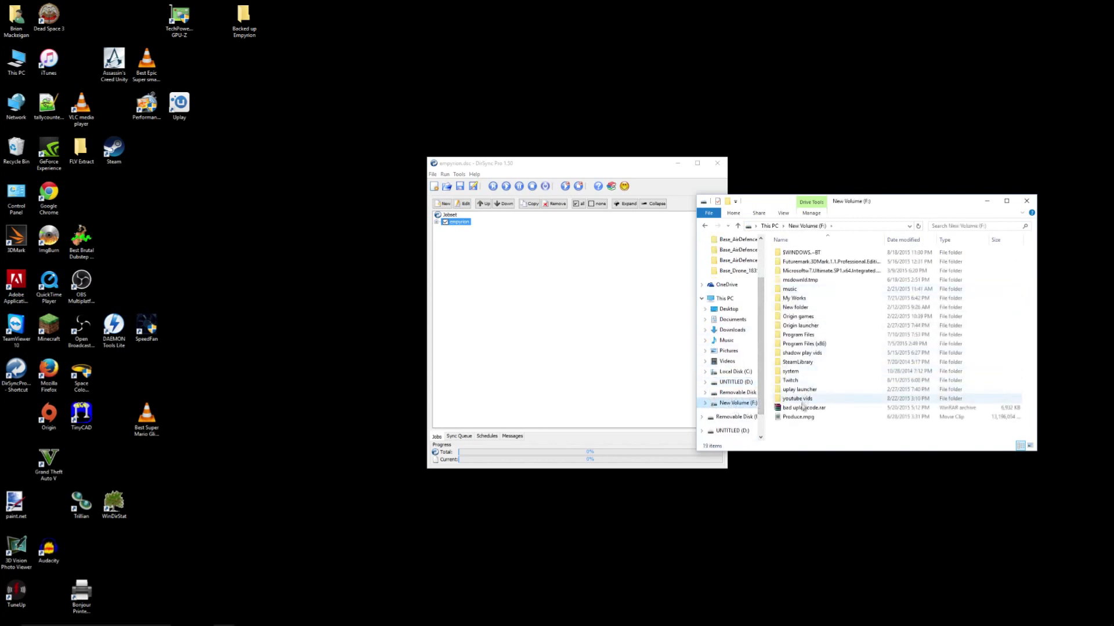
{"action": "double_click", "coordinate": [798, 362]}
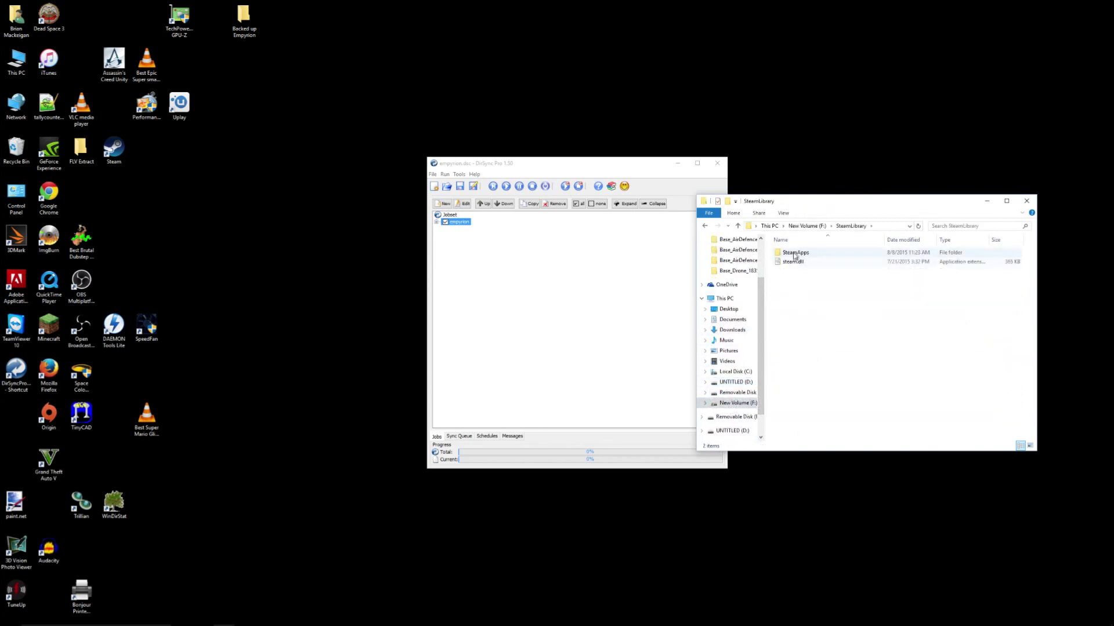
{"action": "double_click", "coordinate": [794, 254]}
{"action": "double_click", "coordinate": [797, 253]}
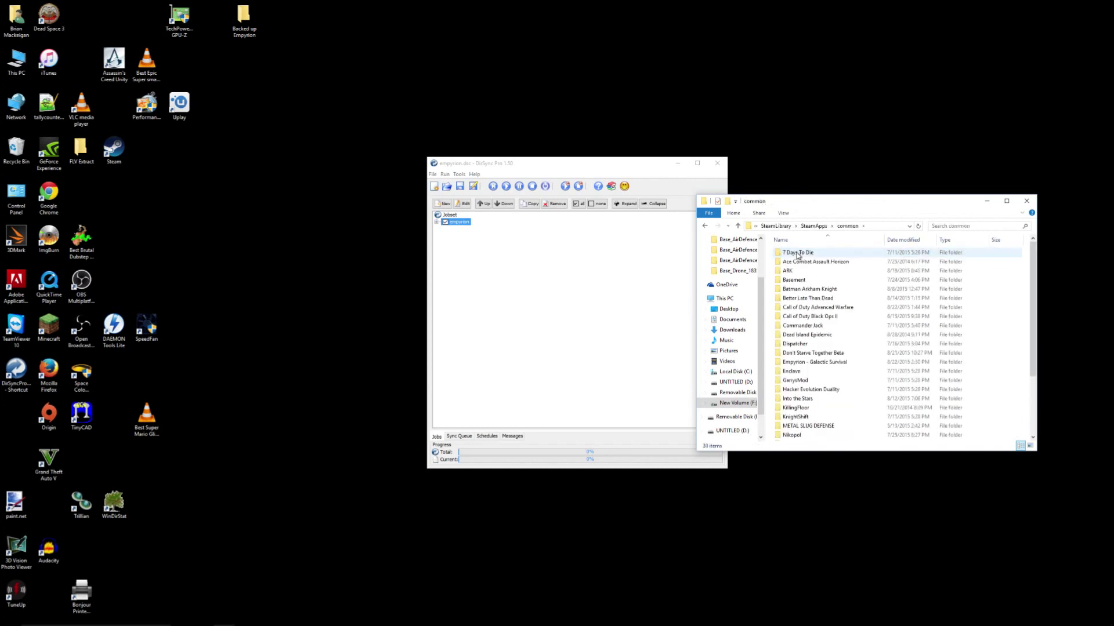
{"action": "double_click", "coordinate": [813, 363]}
{"action": "double_click", "coordinate": [790, 271]}
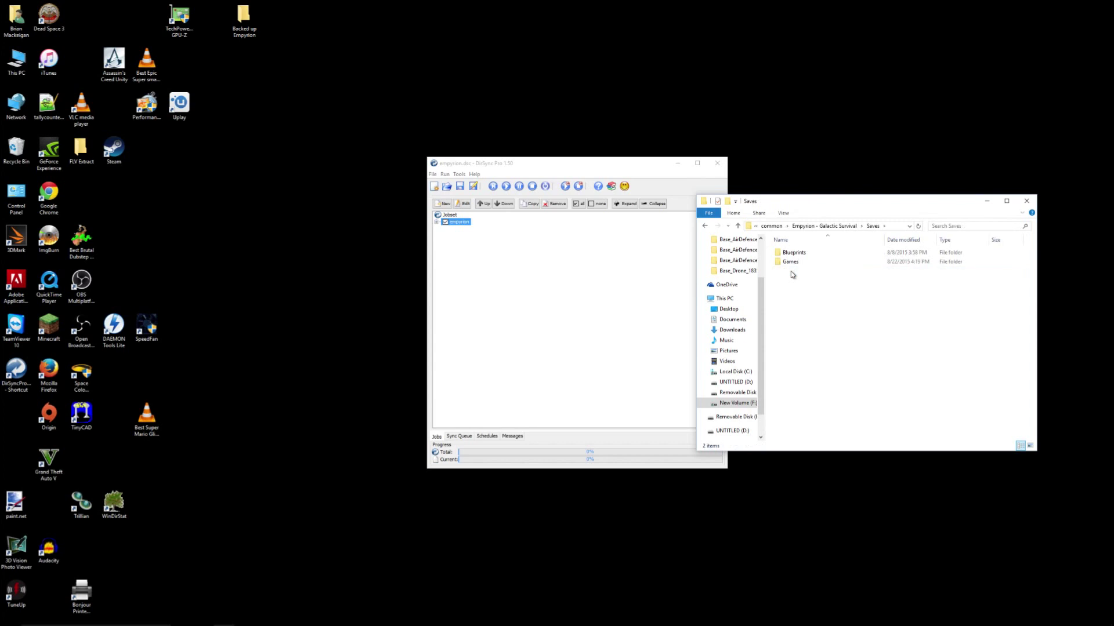
{"action": "double_click", "coordinate": [791, 264]}
{"action": "double_click", "coordinate": [790, 263]}
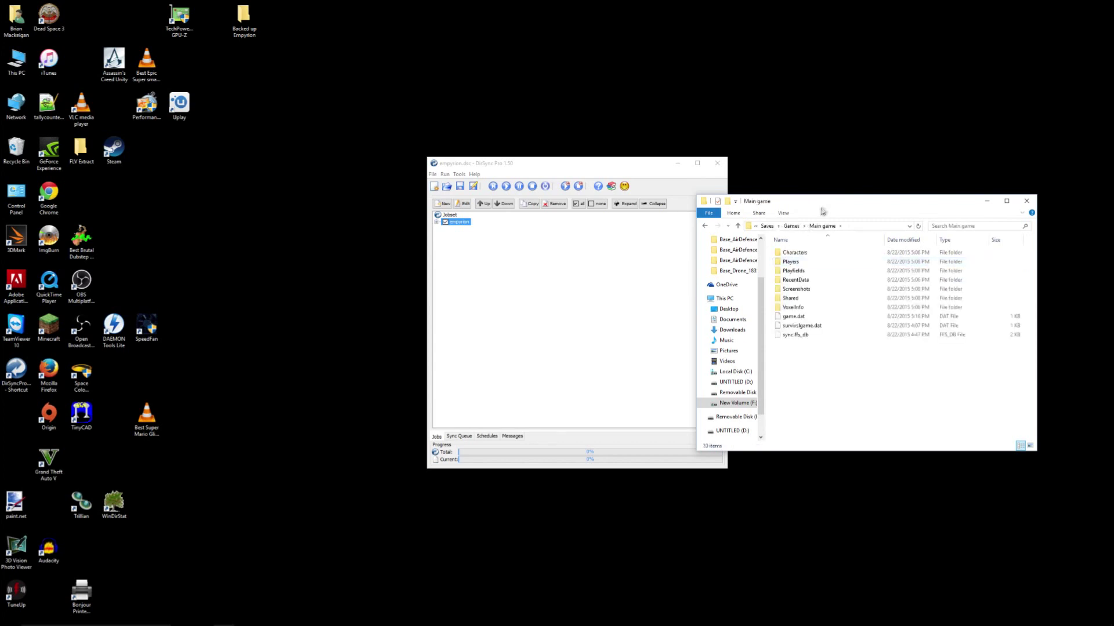
Place Main game on the left and the Backed up Empyrion folder on the right
{"action": "left_click_drag", "start_coordinate": [823, 211], "coordinate": [187, 150]}
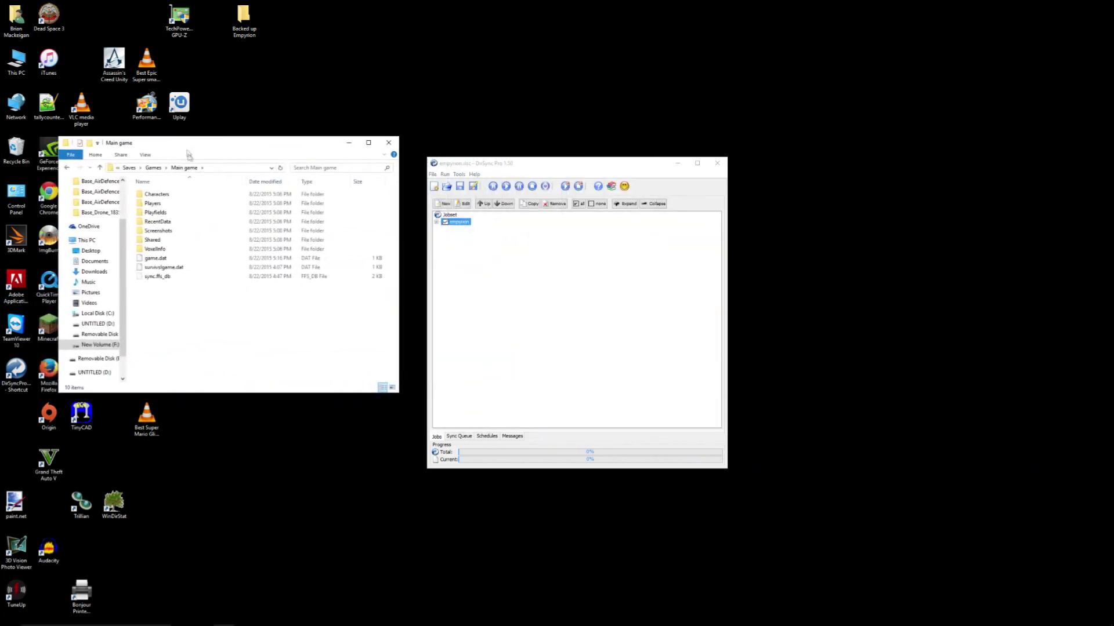
{"action": "left_click", "coordinate": [246, 26]}
{"action": "double_click", "coordinate": [245, 26]}
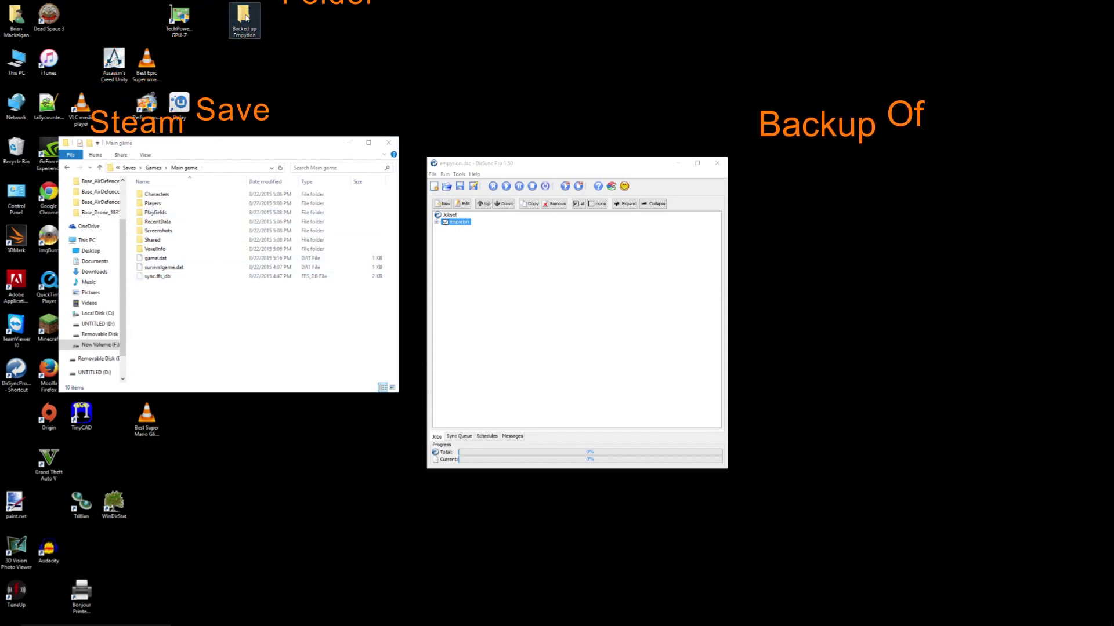
{"action": "left_click_drag", "start_coordinate": [225, 164], "coordinate": [904, 156]}
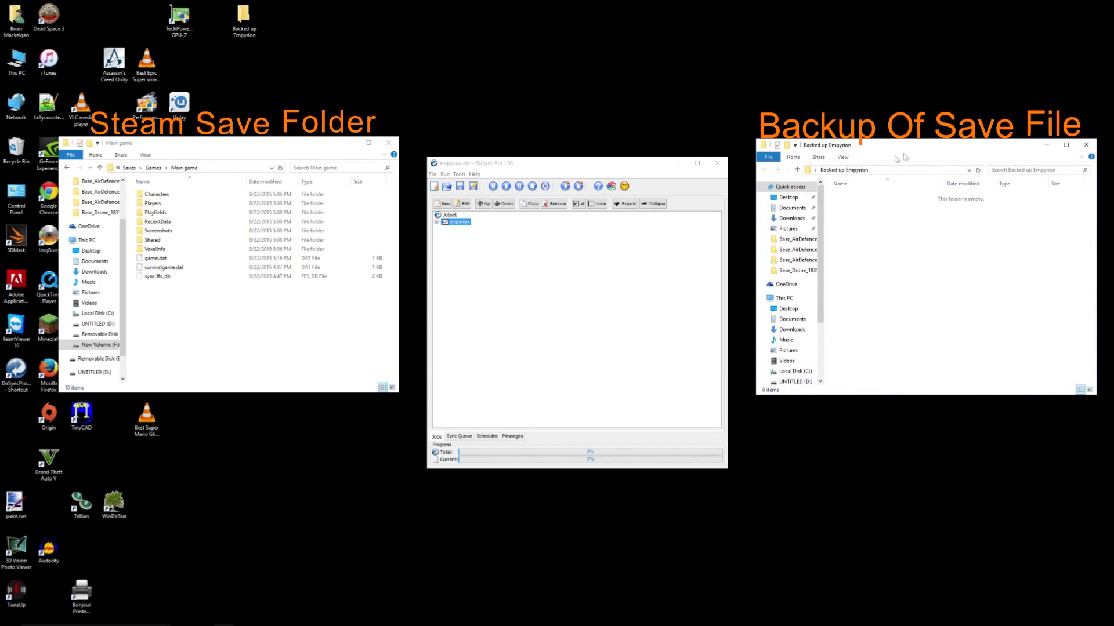
Run the Empyrion sync job, then select all items in the Backed up Empyrion folder
{"action": "left_click", "coordinate": [507, 187]}
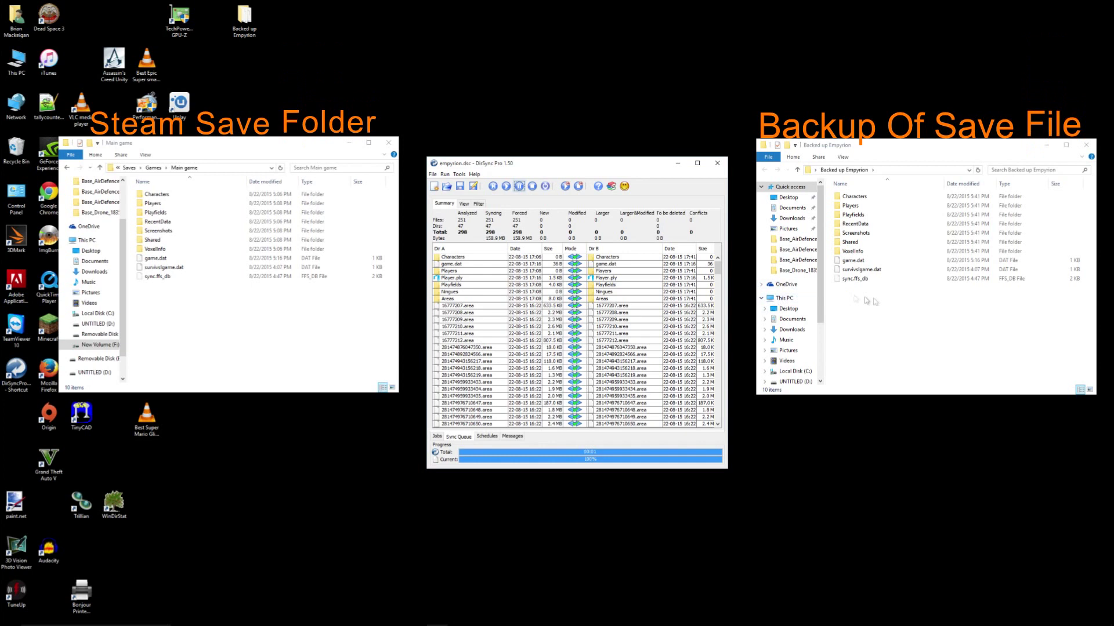
{"action": "left_click_drag", "start_coordinate": [877, 300], "coordinate": [838, 202]}
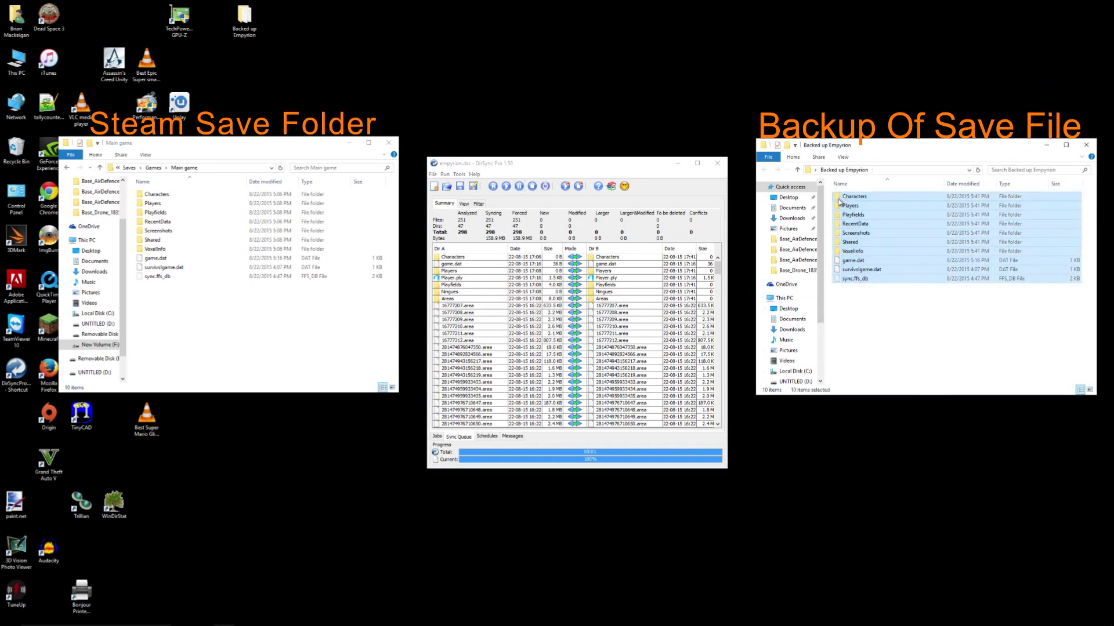
Delete all 10 save items from the Main game folder to the Recycle Bin
{"action": "left_click_drag", "start_coordinate": [167, 292], "coordinate": [161, 195]}
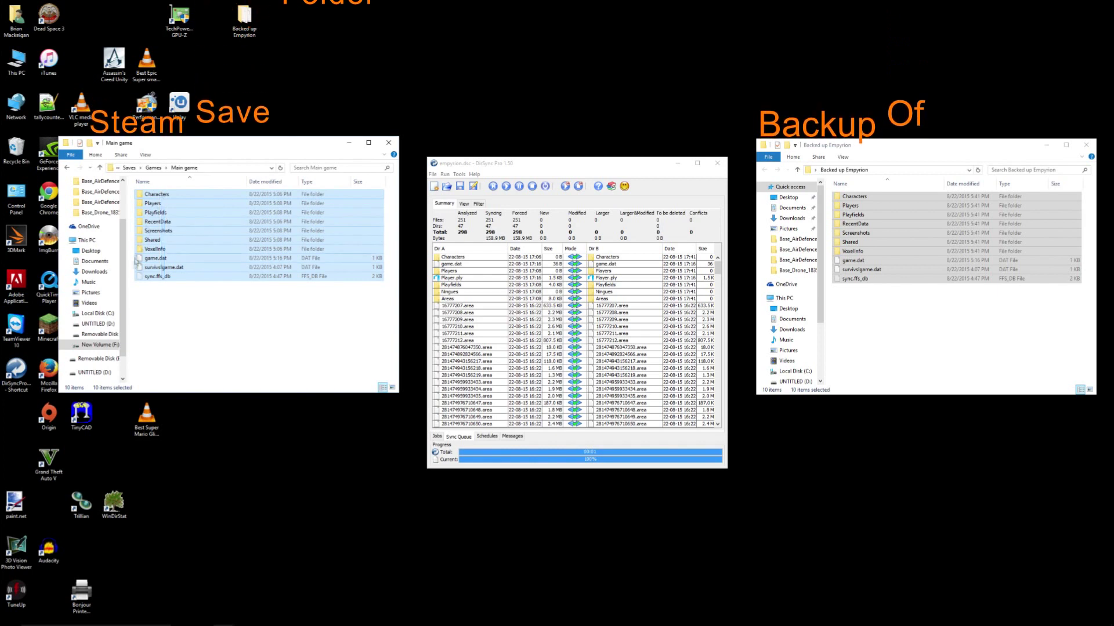
{"action": "left_click", "coordinate": [135, 271]}
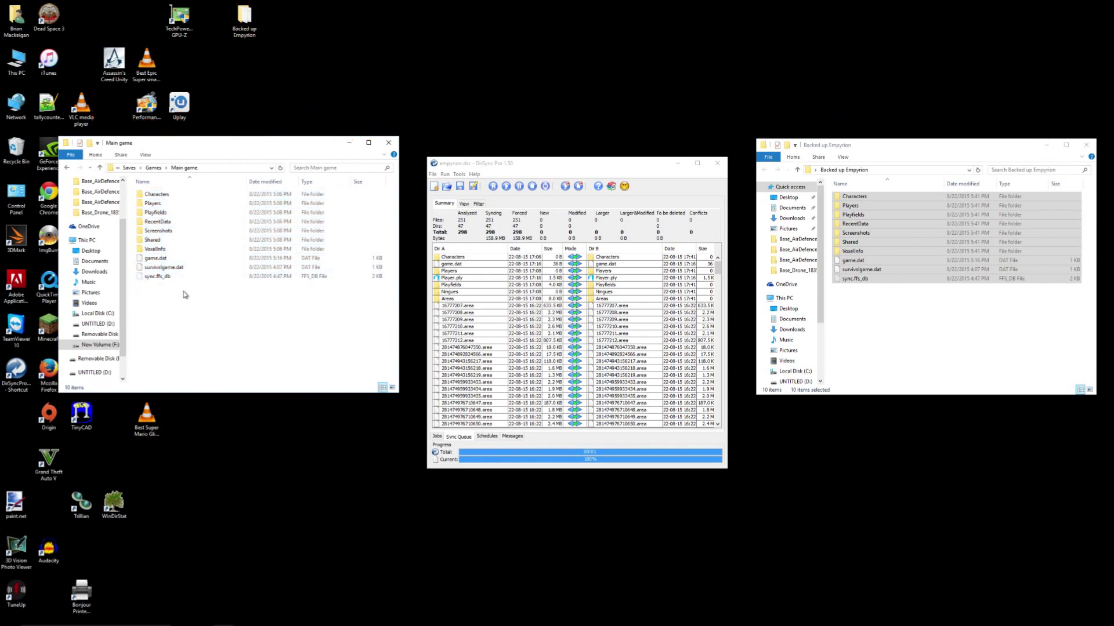
{"action": "left_click_drag", "start_coordinate": [183, 291], "coordinate": [157, 193]}
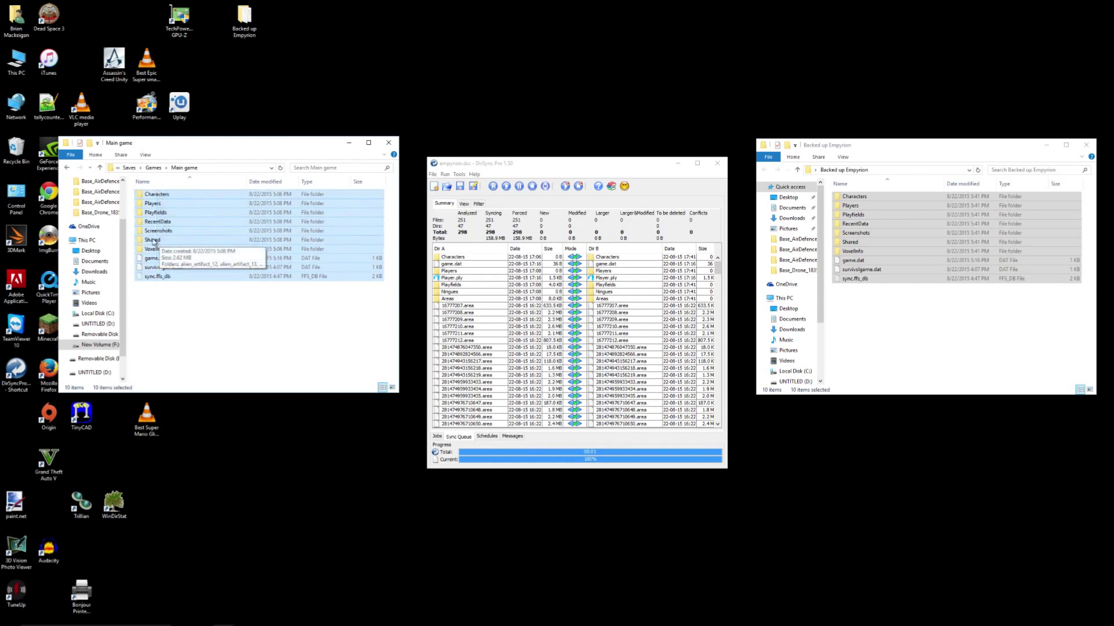
{"action": "right_click", "coordinate": [154, 242]}
{"action": "left_click", "coordinate": [207, 374]}
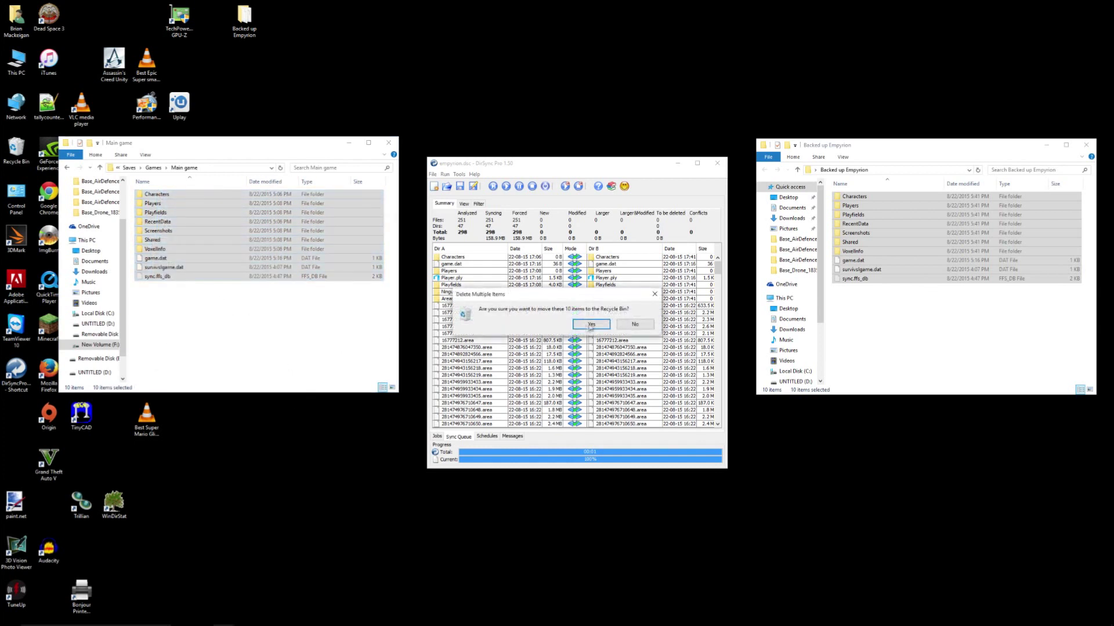
{"action": "left_click", "coordinate": [591, 324]}
Copy the backed-up save items and paste them into the empty Main game folder
{"action": "right_click", "coordinate": [868, 258]}
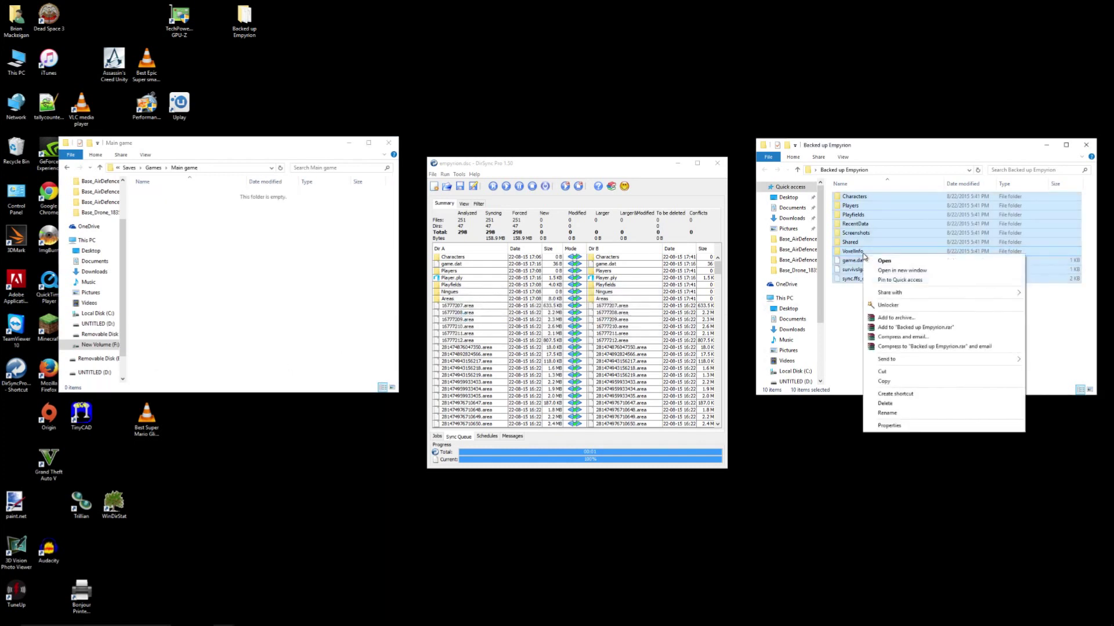
{"action": "left_click", "coordinate": [893, 387]}
{"action": "right_click", "coordinate": [245, 261]}
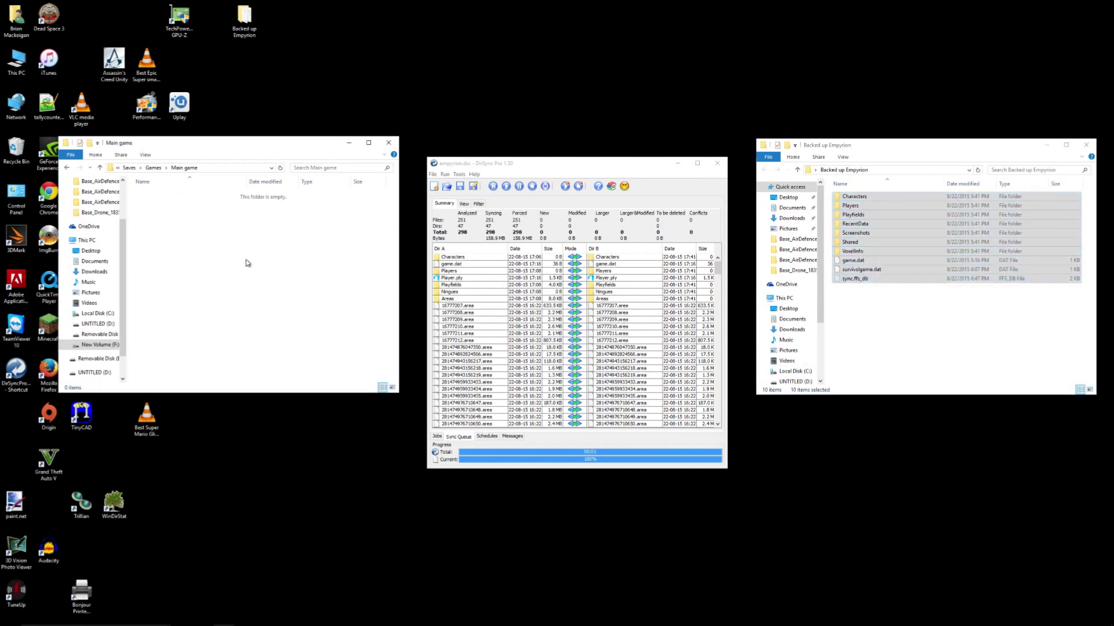
{"action": "left_click", "coordinate": [288, 323]}
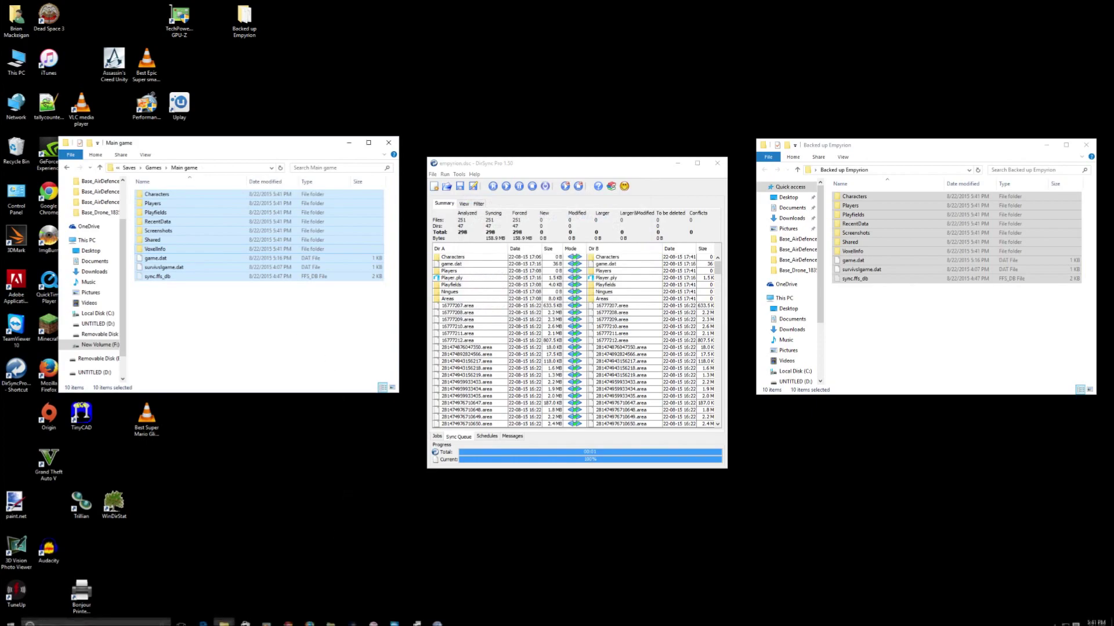
Launch Empyrion from Steam, resume, and load the Main game (Creative) save
{"action": "left_click", "coordinate": [354, 618]}
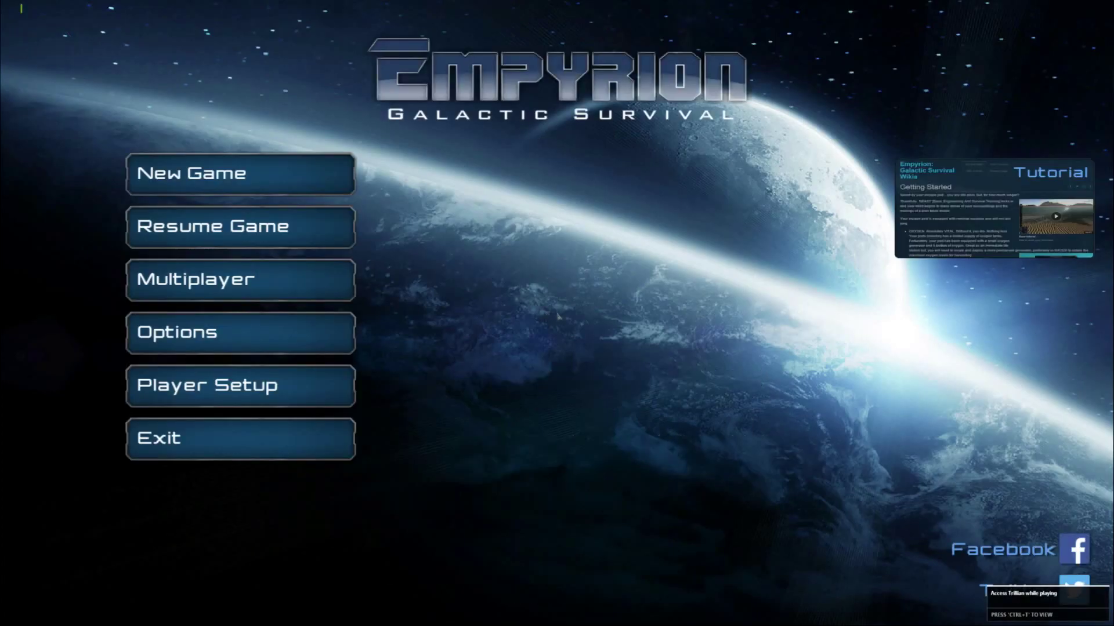
{"action": "left_click", "coordinate": [207, 241]}
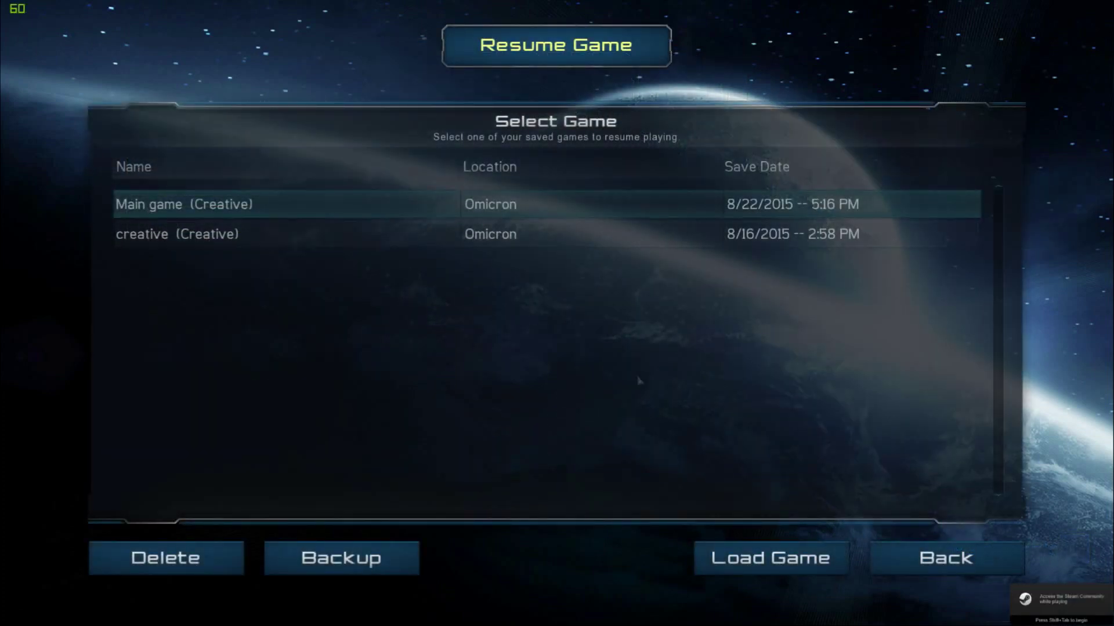
{"action": "left_click", "coordinate": [748, 558]}
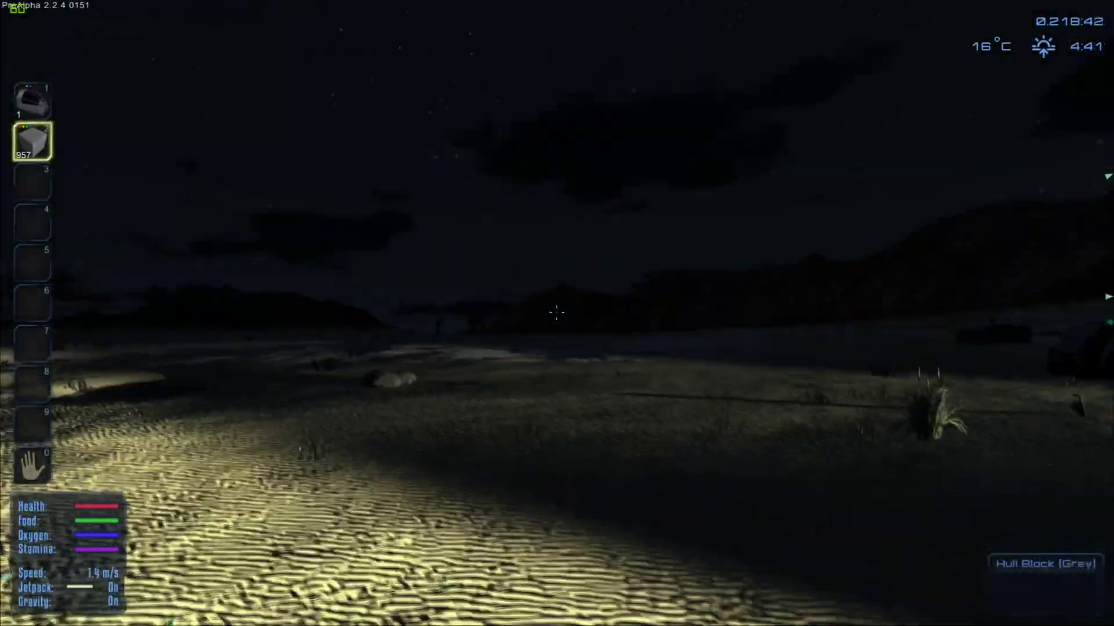
Walk across the sand past the ground vessel to the New Base wall
{"action": "key", "text": "w"}
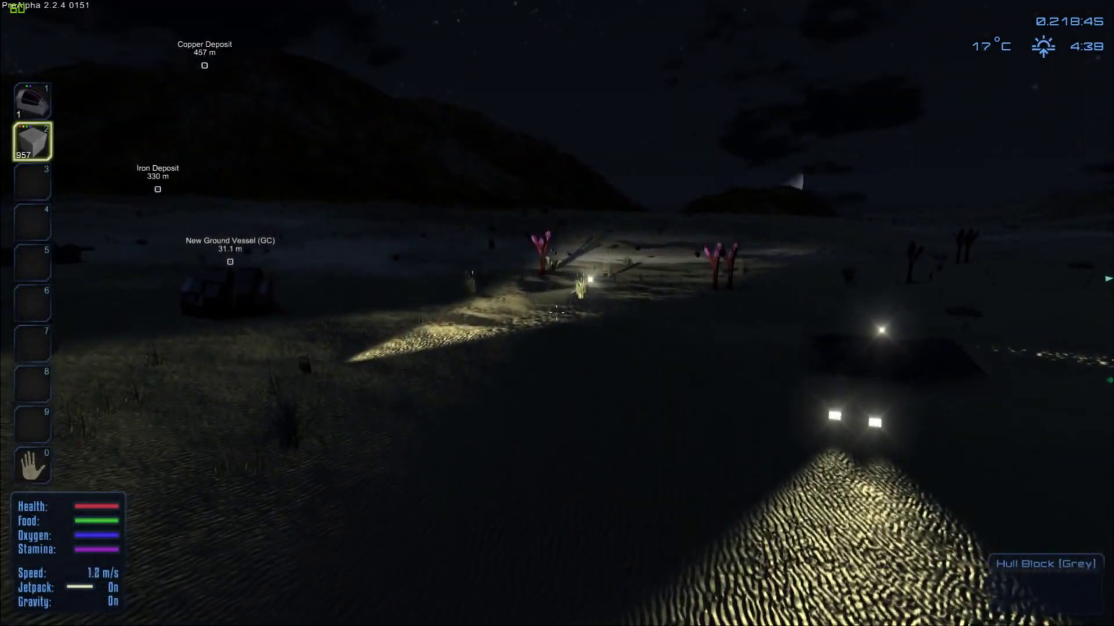
{"action": "key", "text": "w"}
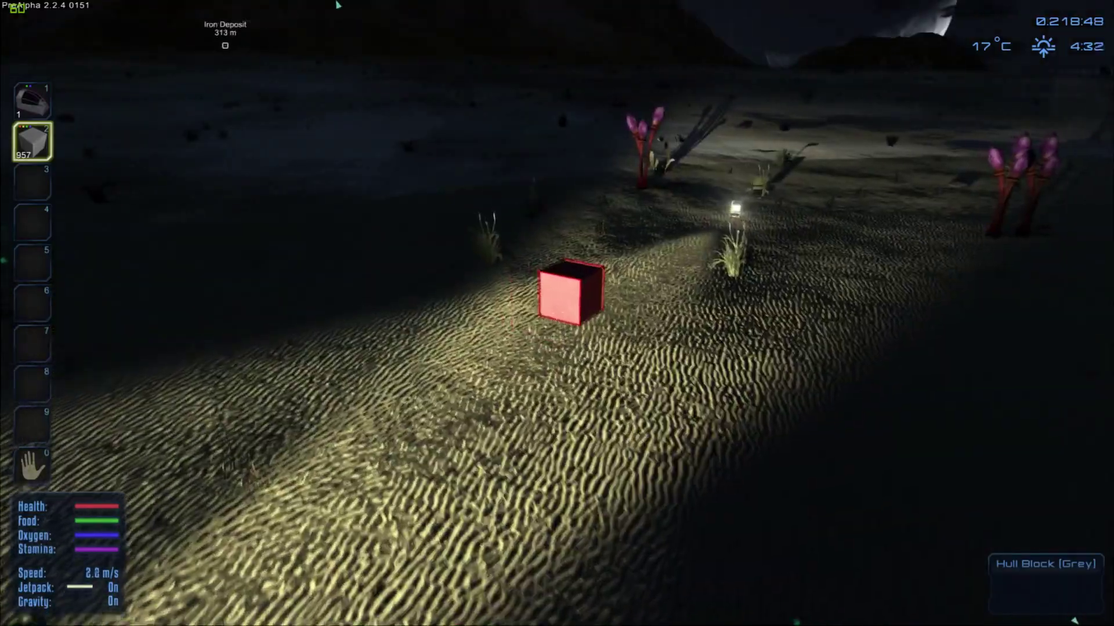
{"action": "key", "text": "w"}
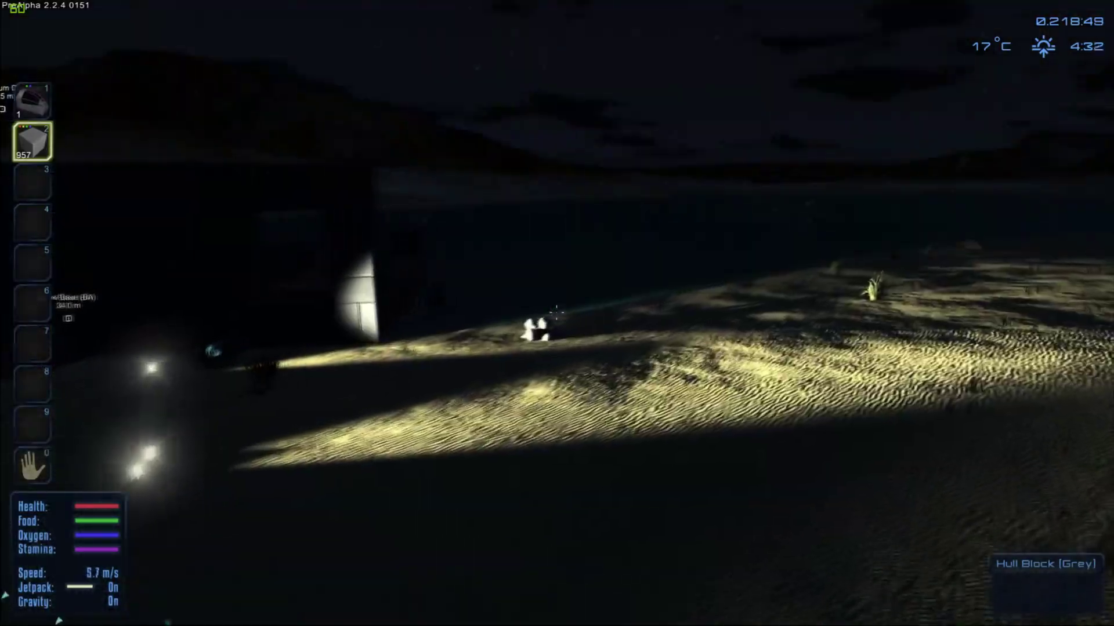
{"action": "key", "text": "w"}
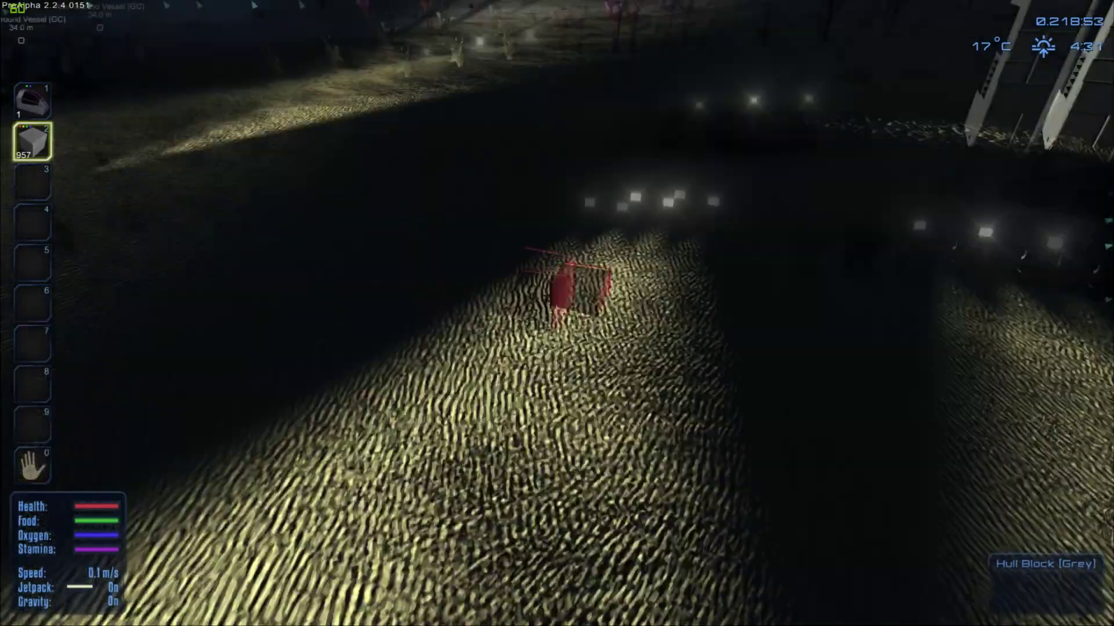
{"action": "key", "text": "w"}
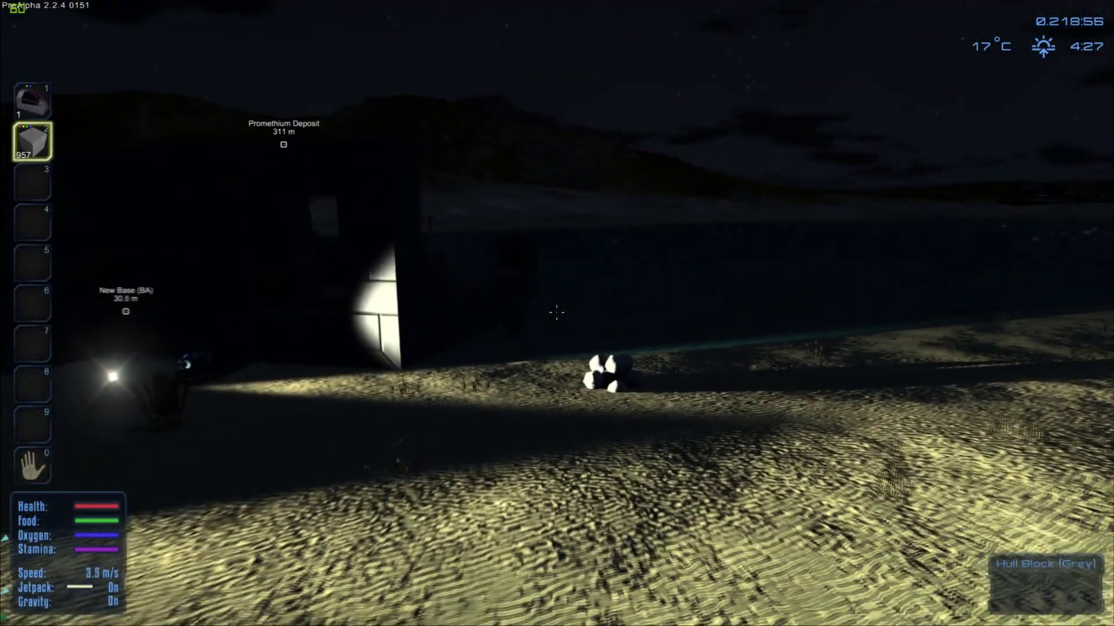
{"action": "key", "text": "w"}
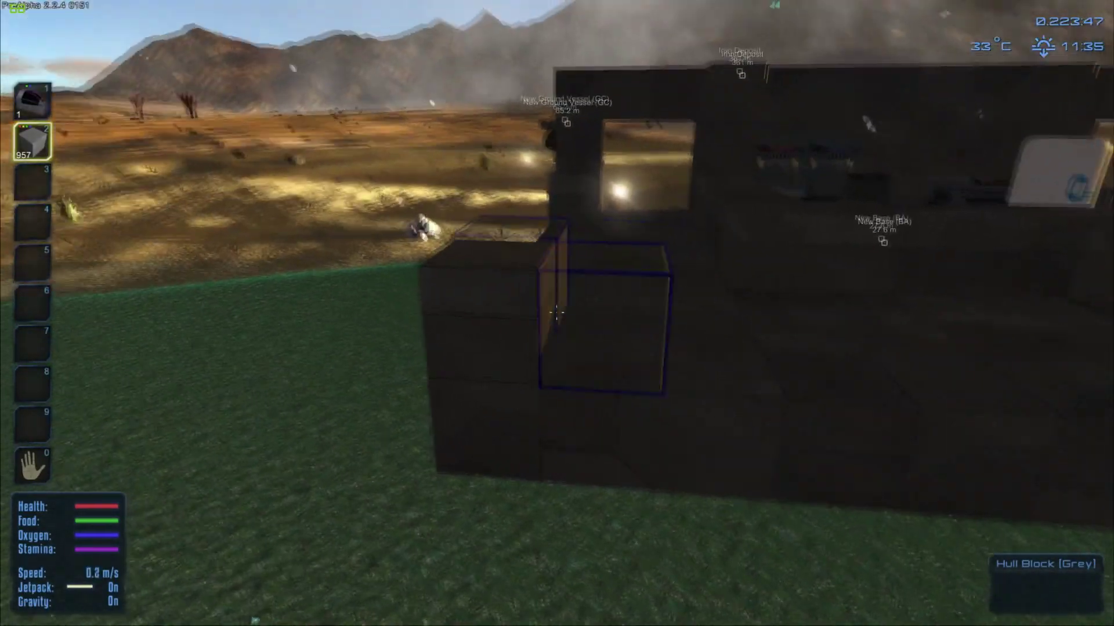
Place grey hull blocks along the base wall, stock 957 to 949, then leave for the desktop
{"action": "left_click", "coordinate": [556, 313]}
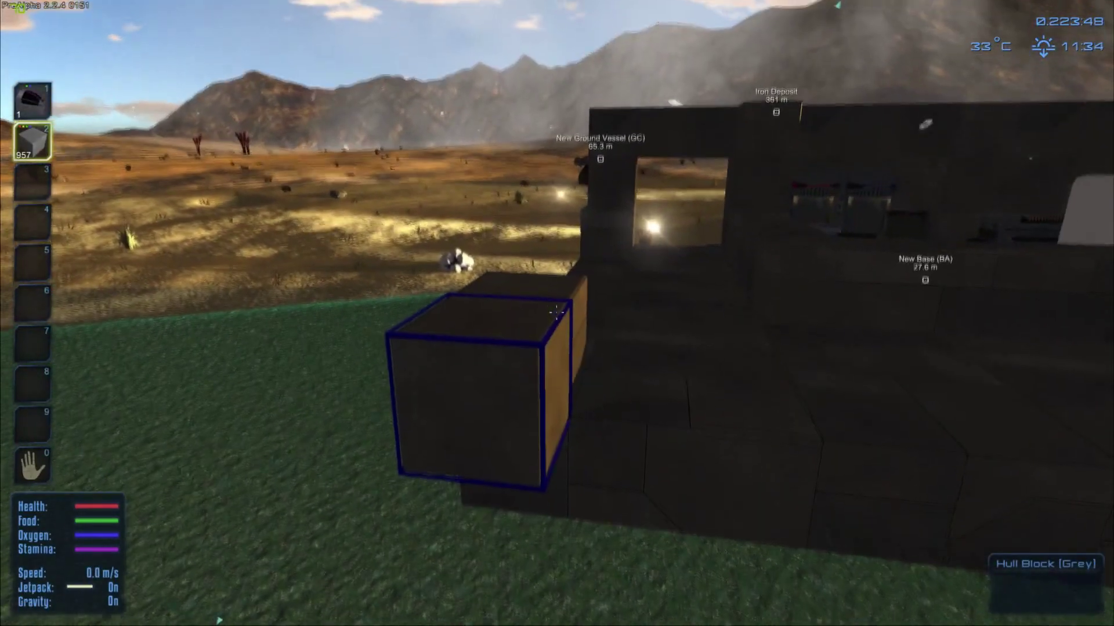
{"action": "left_click", "coordinate": [556, 314]}
{"action": "left_click", "coordinate": [556, 313]}
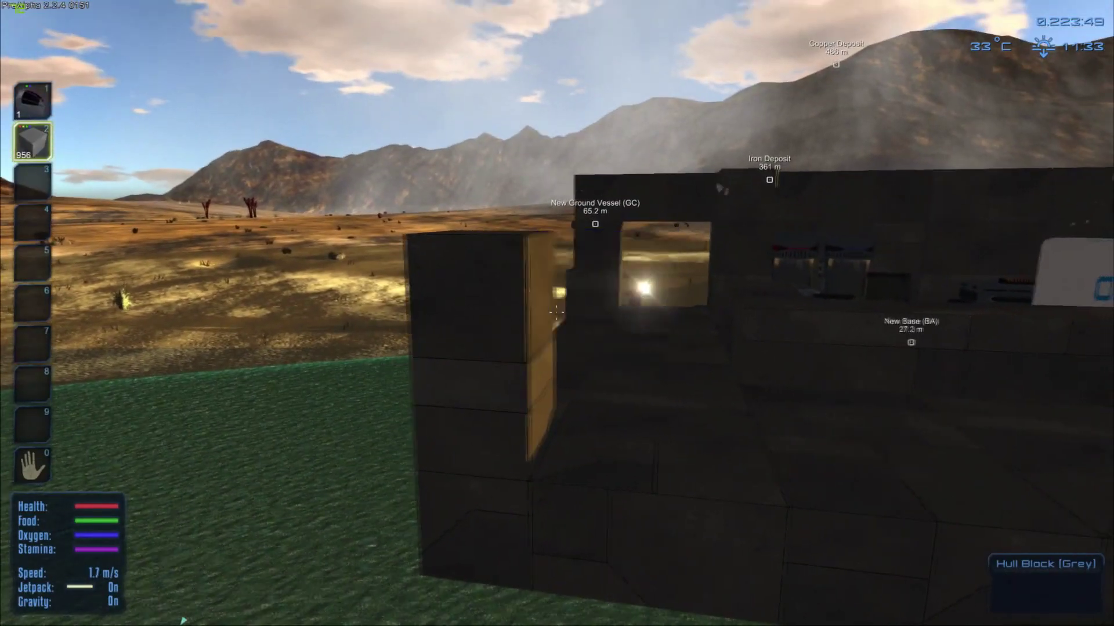
{"action": "left_click", "coordinate": [555, 313]}
{"action": "left_click", "coordinate": [556, 313]}
{"action": "left_click", "coordinate": [556, 313]}
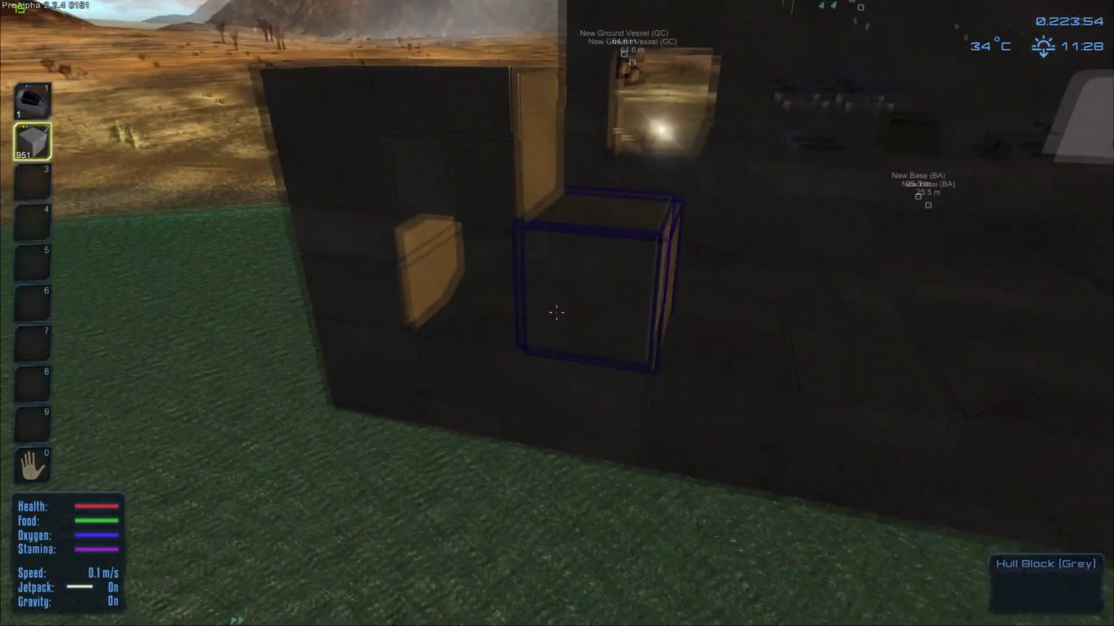
{"action": "left_click", "coordinate": [556, 313]}
{"action": "left_click", "coordinate": [556, 313]}
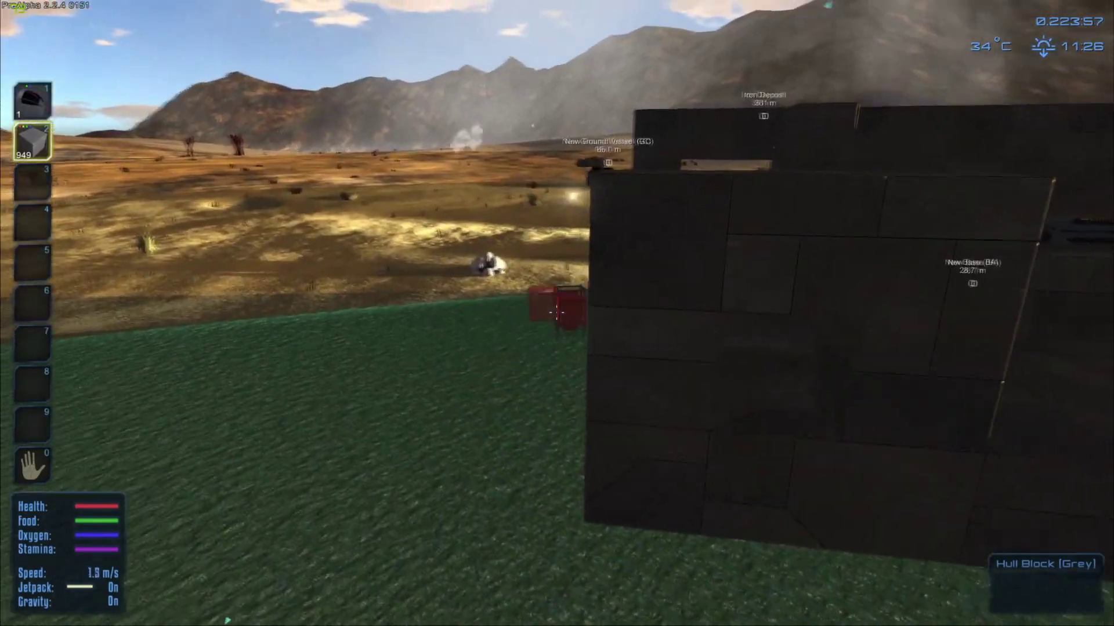
{"action": "key", "text": "super"}
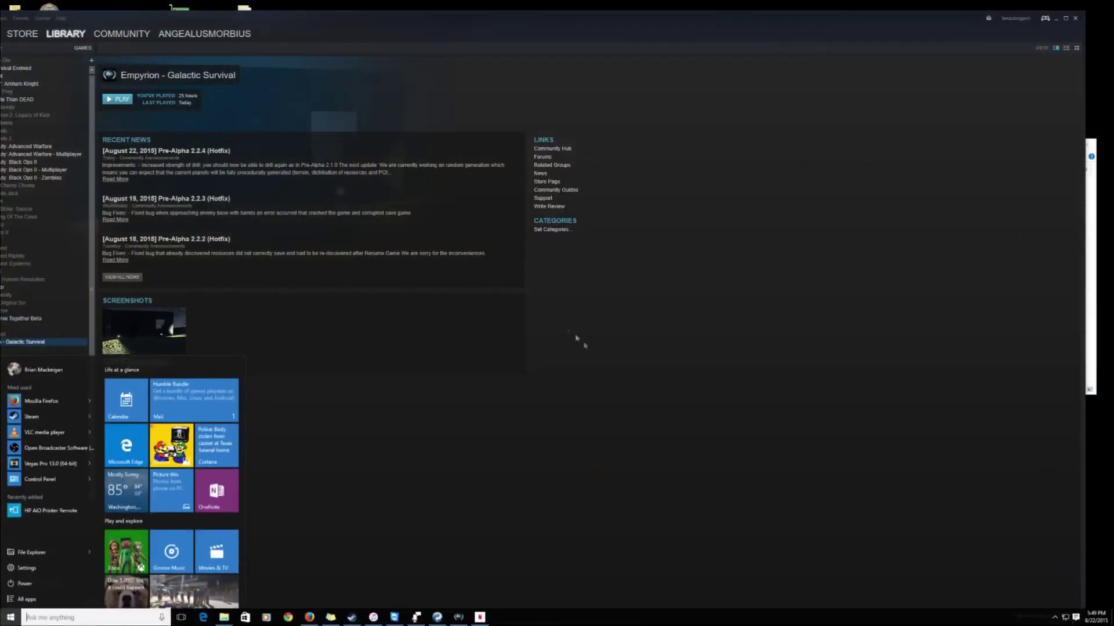
Clear both Explorer selections and rerun the Empyrion job, updating backup folders to 5:48 PM
{"action": "left_click", "coordinate": [492, 543]}
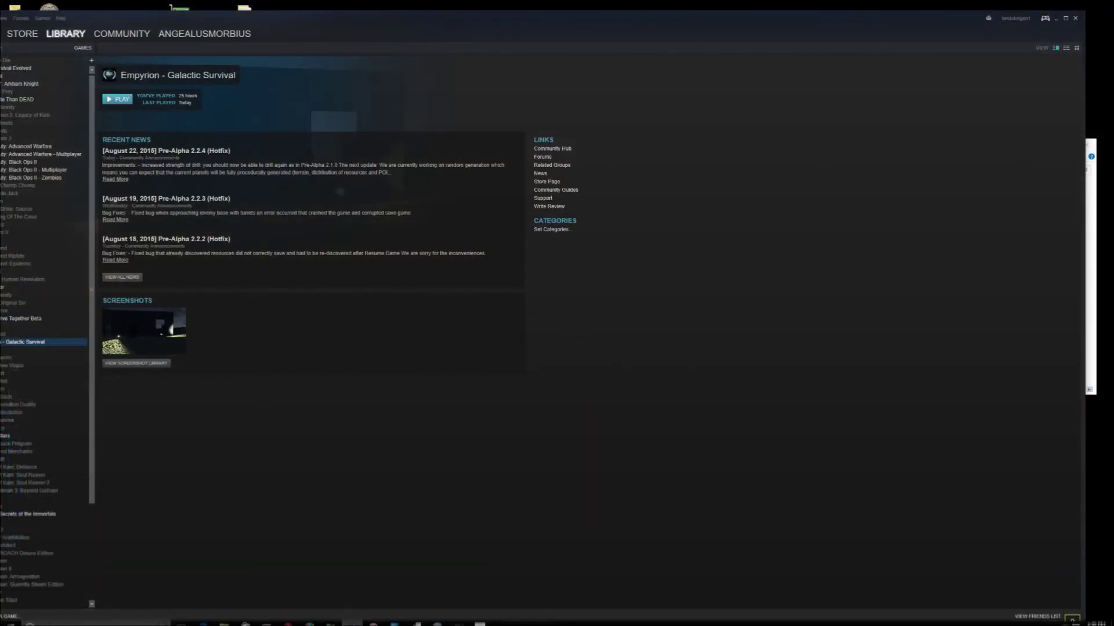
{"action": "mouse_move", "coordinate": [458, 617]}
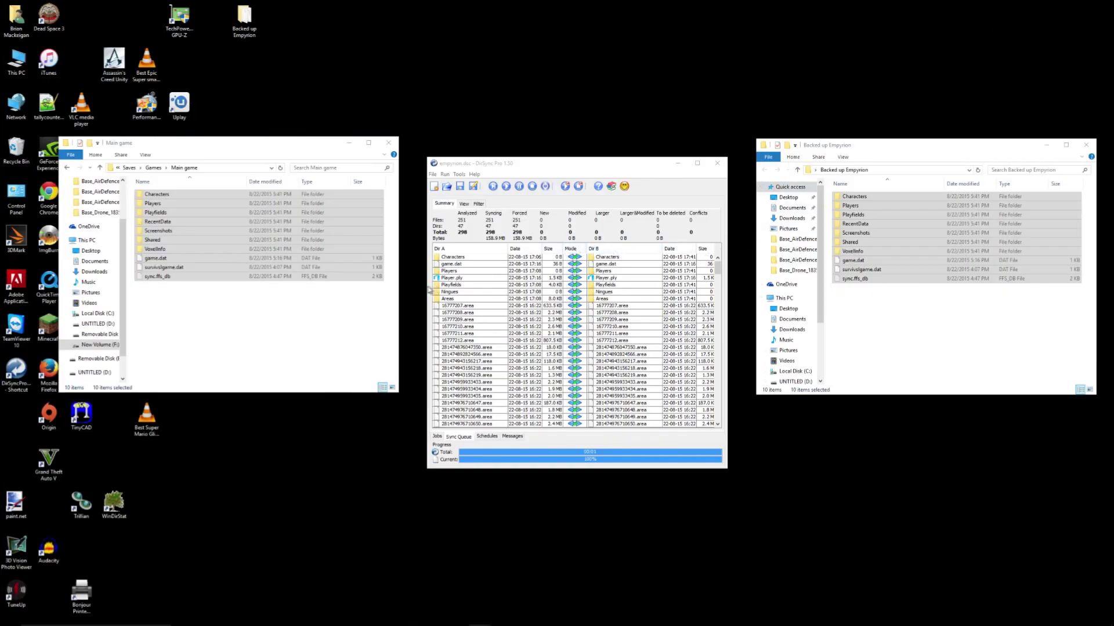
{"action": "left_click", "coordinate": [317, 335]}
{"action": "left_click", "coordinate": [882, 293]}
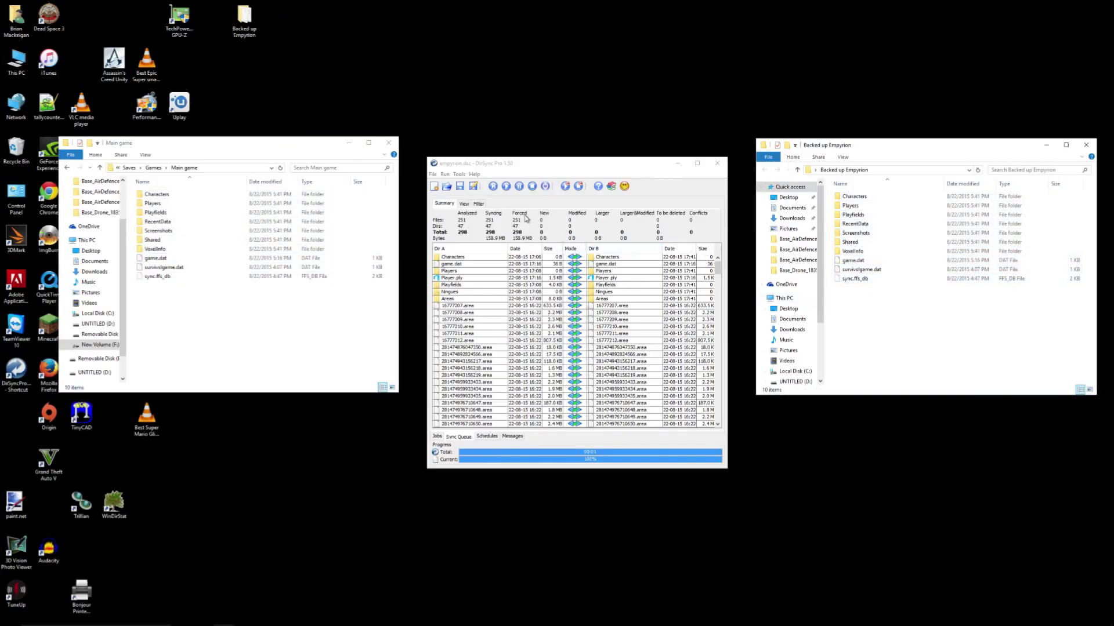
{"action": "left_click", "coordinate": [518, 186]}
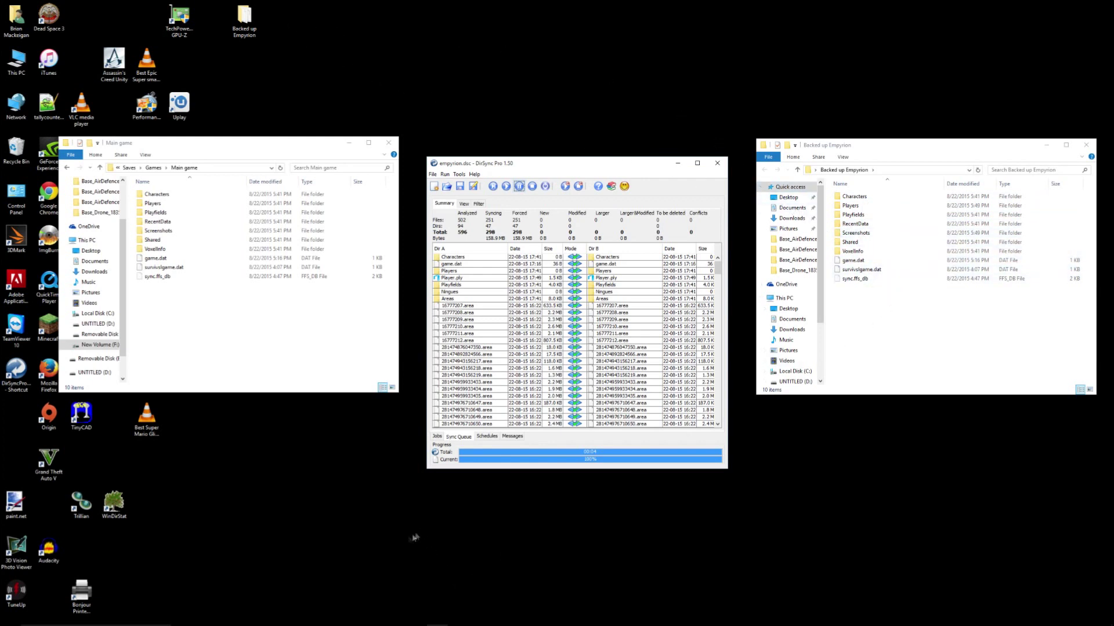
End the Empyrion.exe task in Task Manager, then bring the Main game window forward
{"action": "mouse_move", "coordinate": [351, 625]}
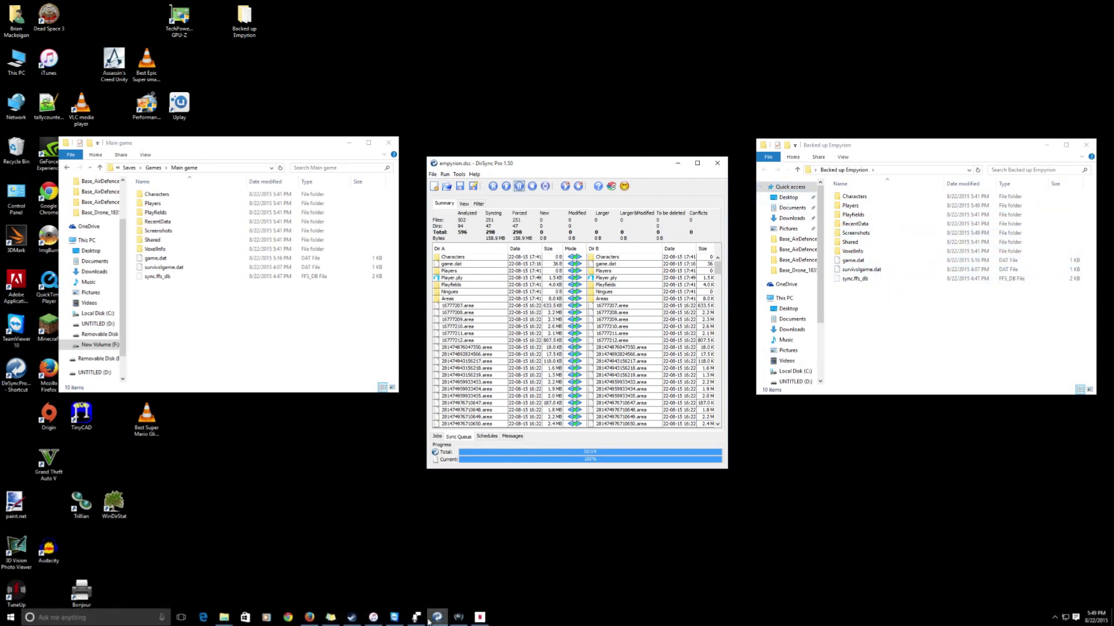
{"action": "mouse_move", "coordinate": [428, 623]}
{"action": "left_click", "coordinate": [326, 559]}
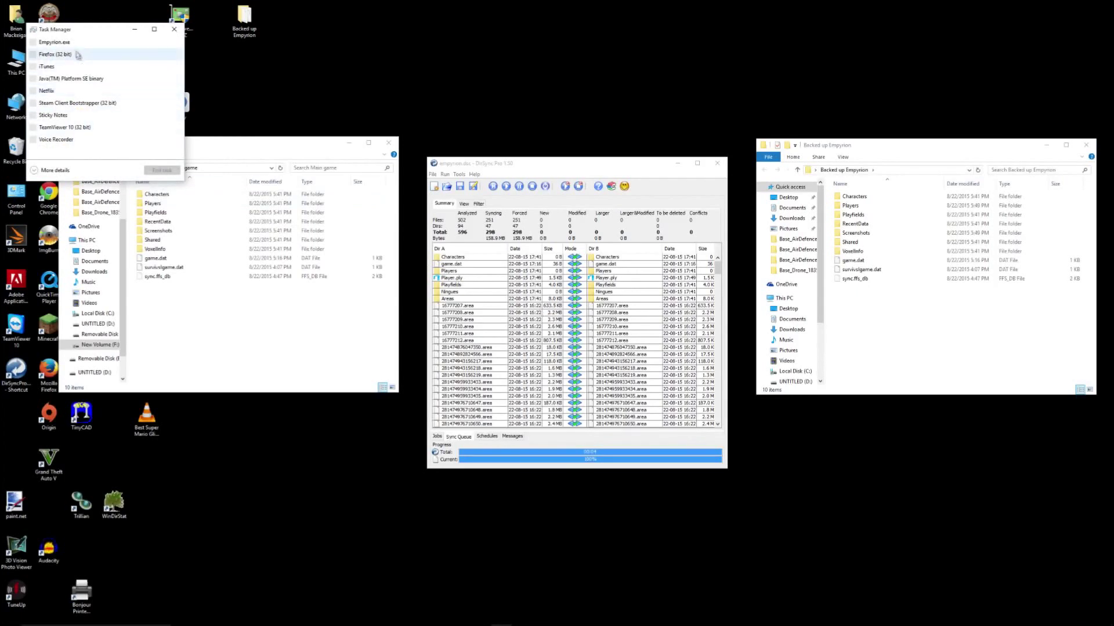
{"action": "right_click", "coordinate": [53, 44]}
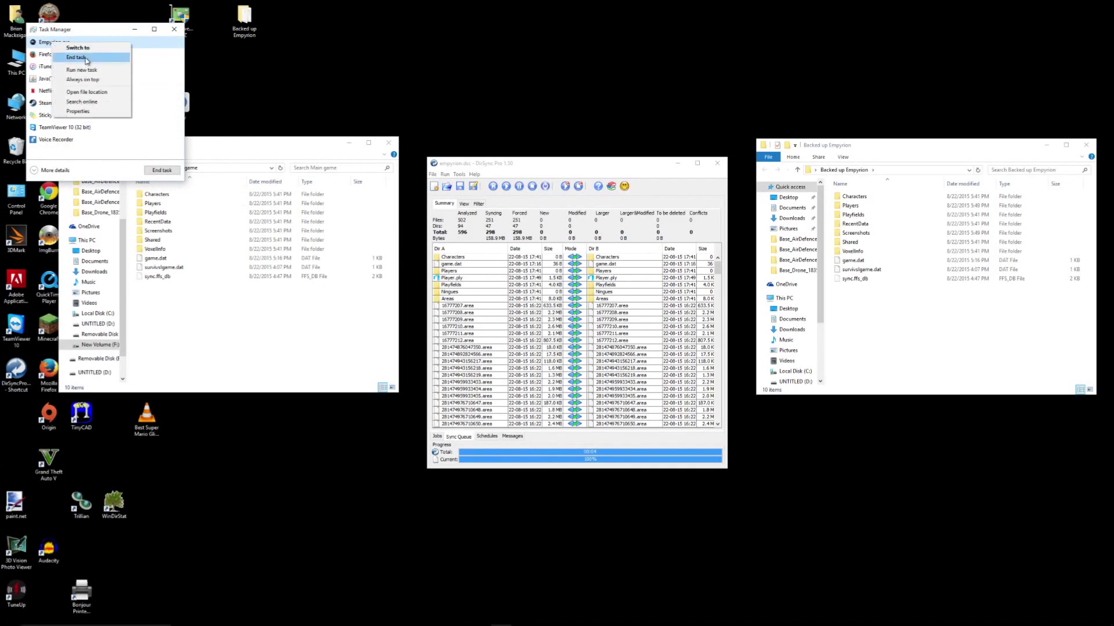
{"action": "left_click", "coordinate": [76, 58]}
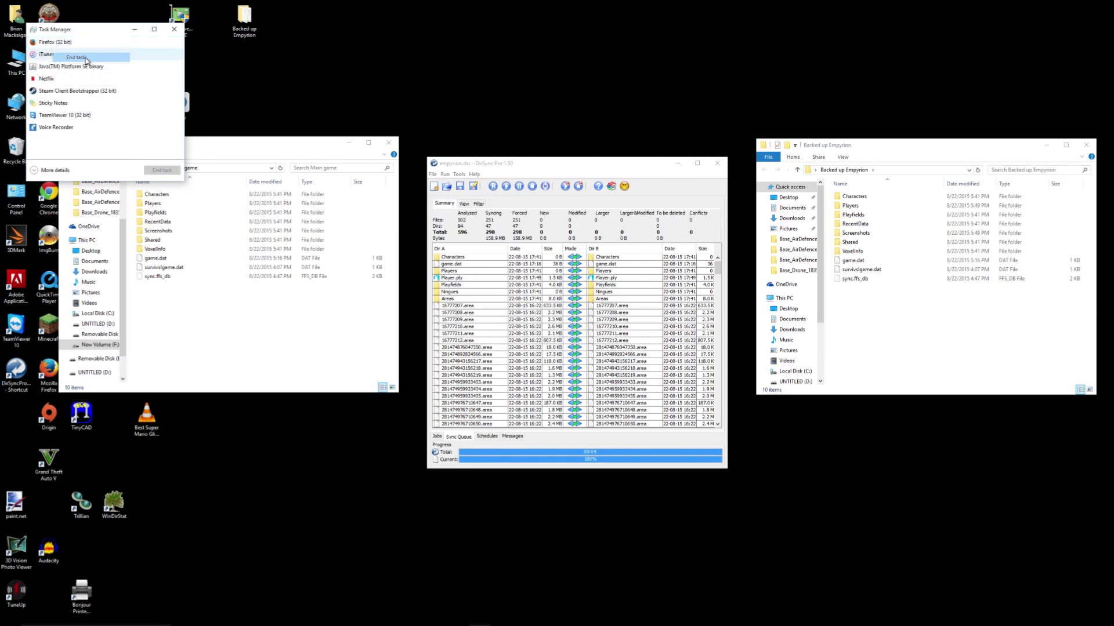
{"action": "left_click", "coordinate": [297, 159]}
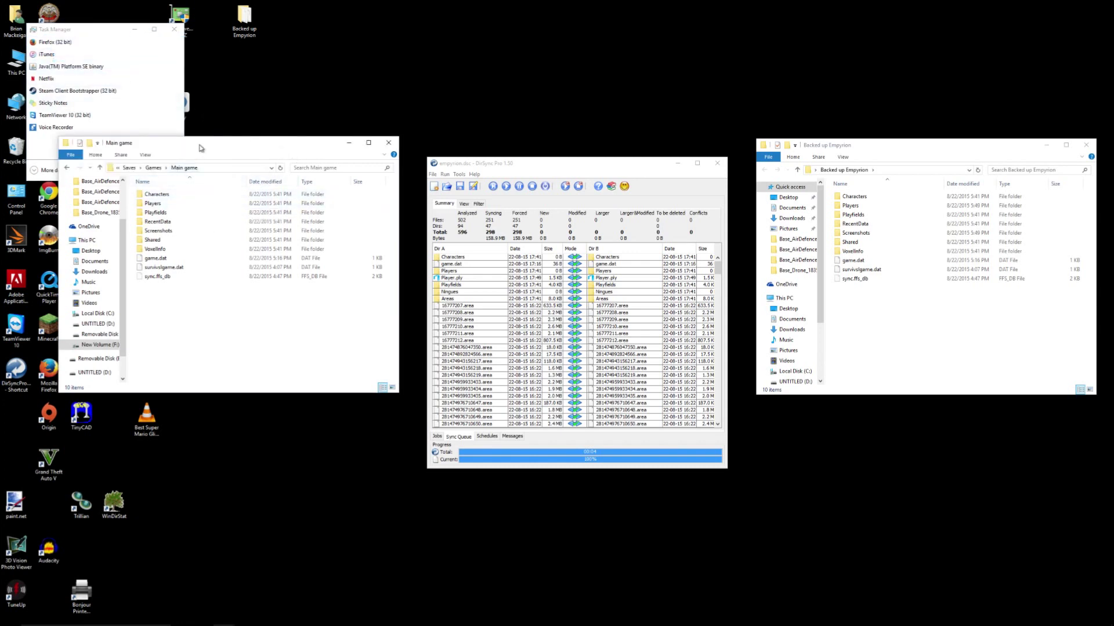
{"action": "left_click_drag", "start_coordinate": [201, 148], "coordinate": [203, 130]}
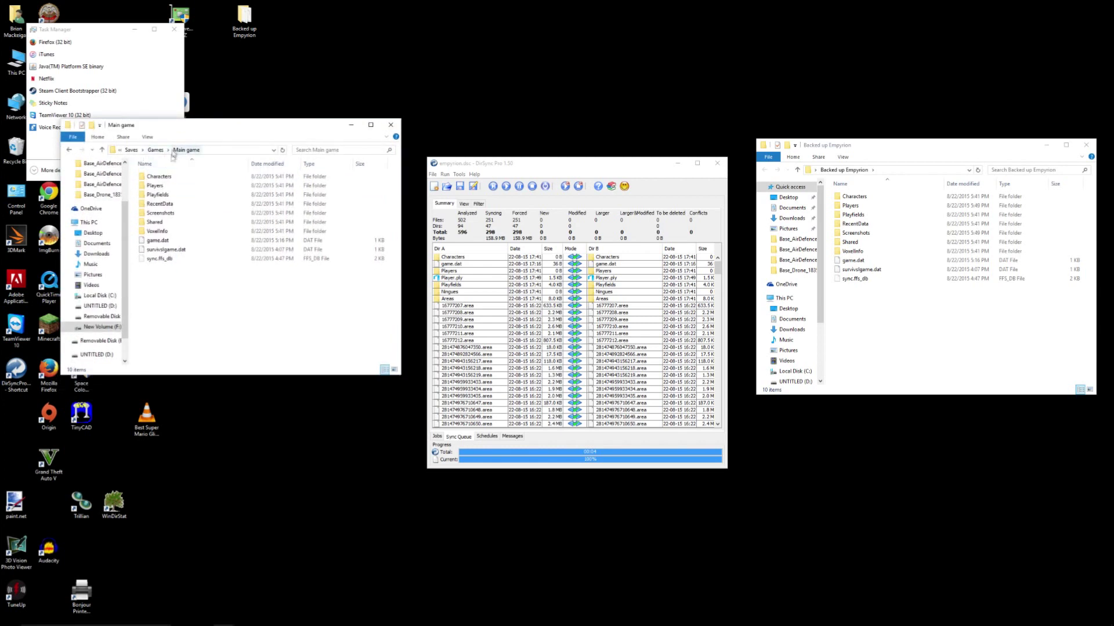
Delete all ten items in the Main game folder to the Recycle Bin
{"action": "left_click_drag", "start_coordinate": [164, 293], "coordinate": [155, 179]}
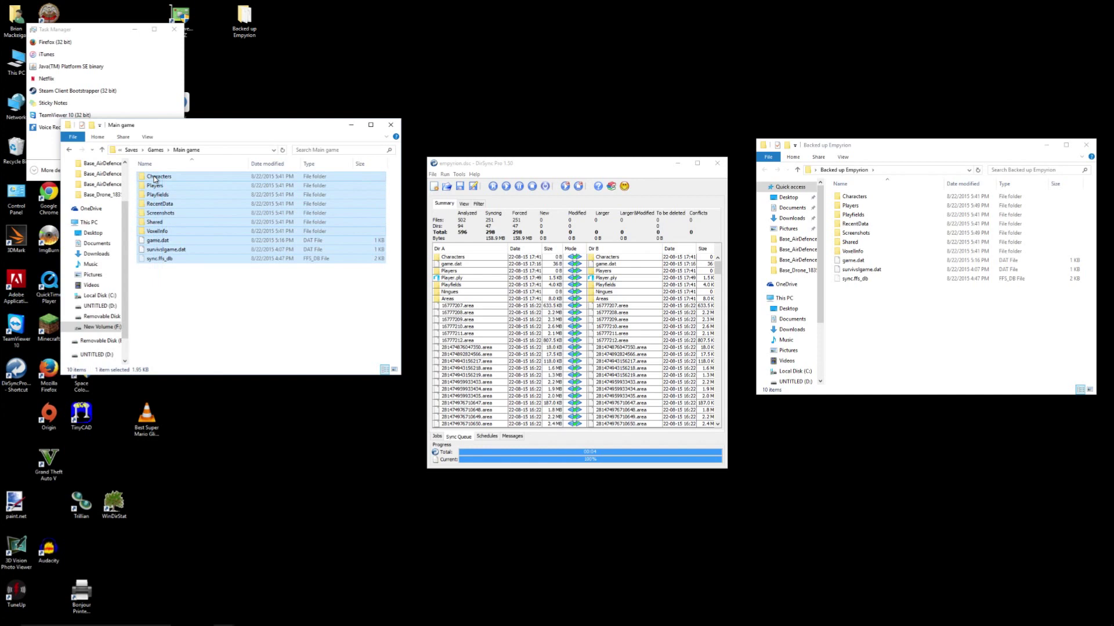
{"action": "right_click", "coordinate": [159, 208]}
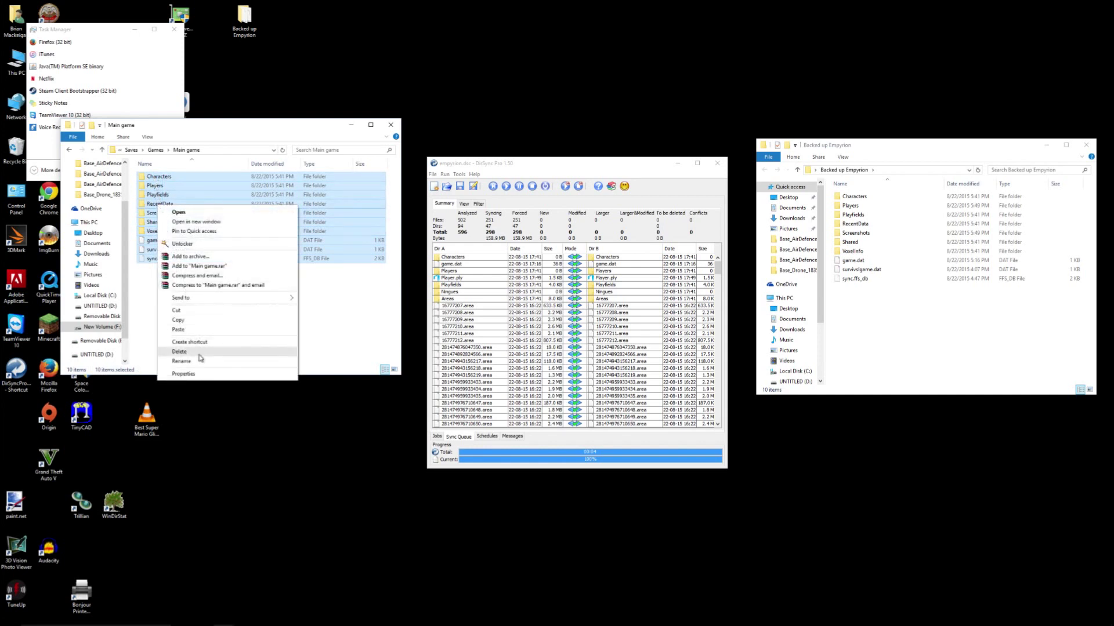
{"action": "left_click", "coordinate": [179, 352]}
{"action": "left_click", "coordinate": [591, 324]}
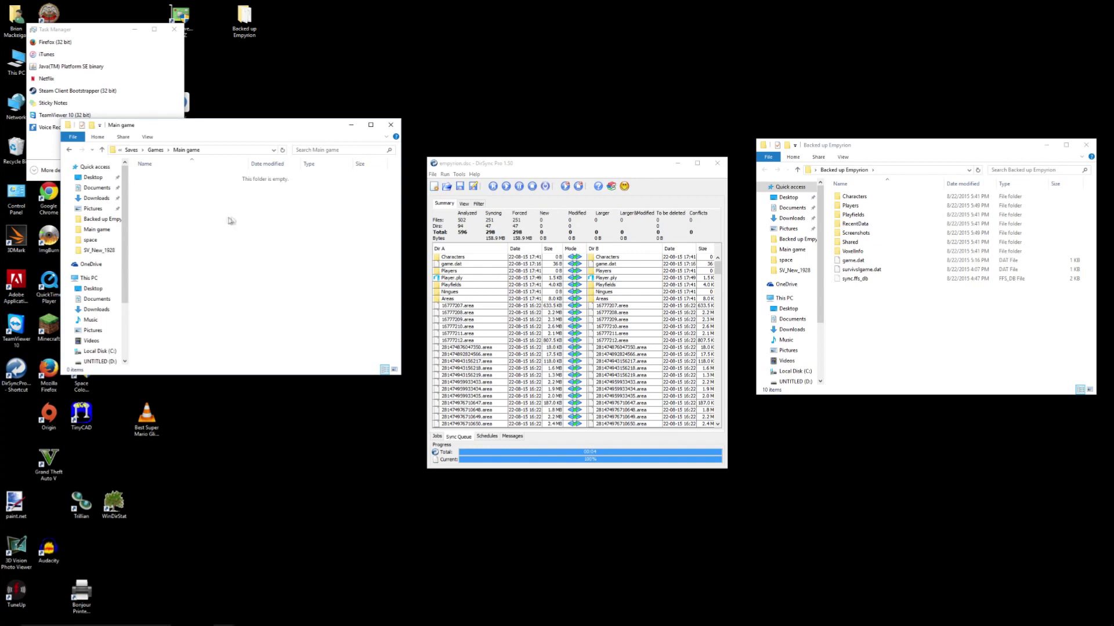
Copy the ten Backed up Empyrion items and paste them into Main game
{"action": "left_click_drag", "start_coordinate": [877, 308], "coordinate": [849, 201]}
{"action": "right_click", "coordinate": [855, 223]}
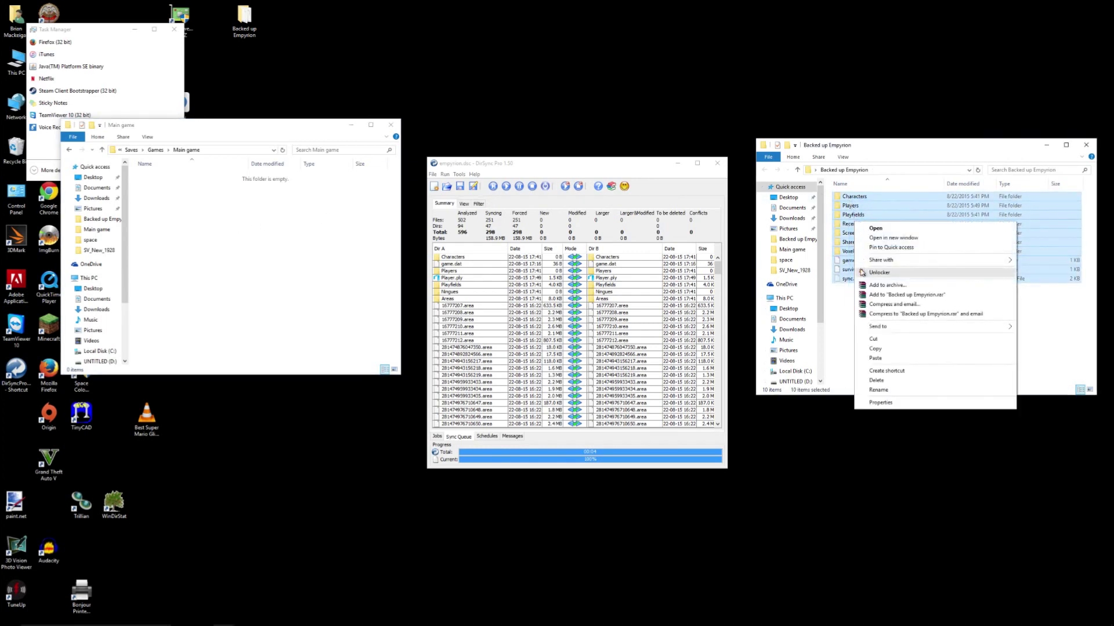
{"action": "left_click", "coordinate": [848, 310]}
{"action": "left_click", "coordinate": [848, 310]}
{"action": "left_click_drag", "start_coordinate": [865, 297], "coordinate": [838, 194]}
{"action": "right_click", "coordinate": [845, 219]}
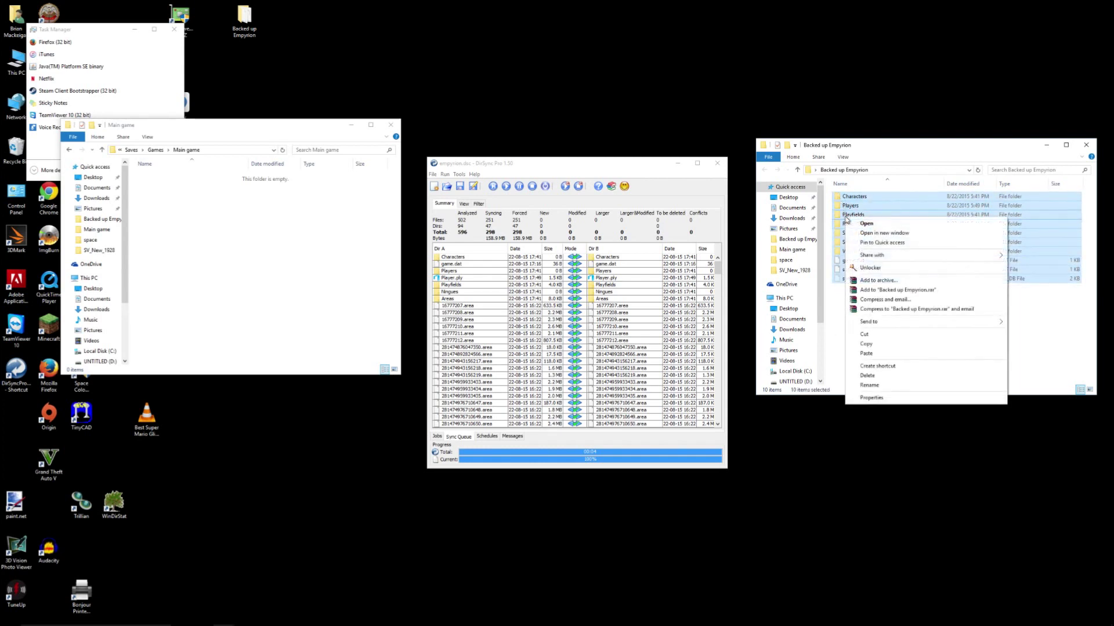
{"action": "left_click", "coordinate": [866, 345]}
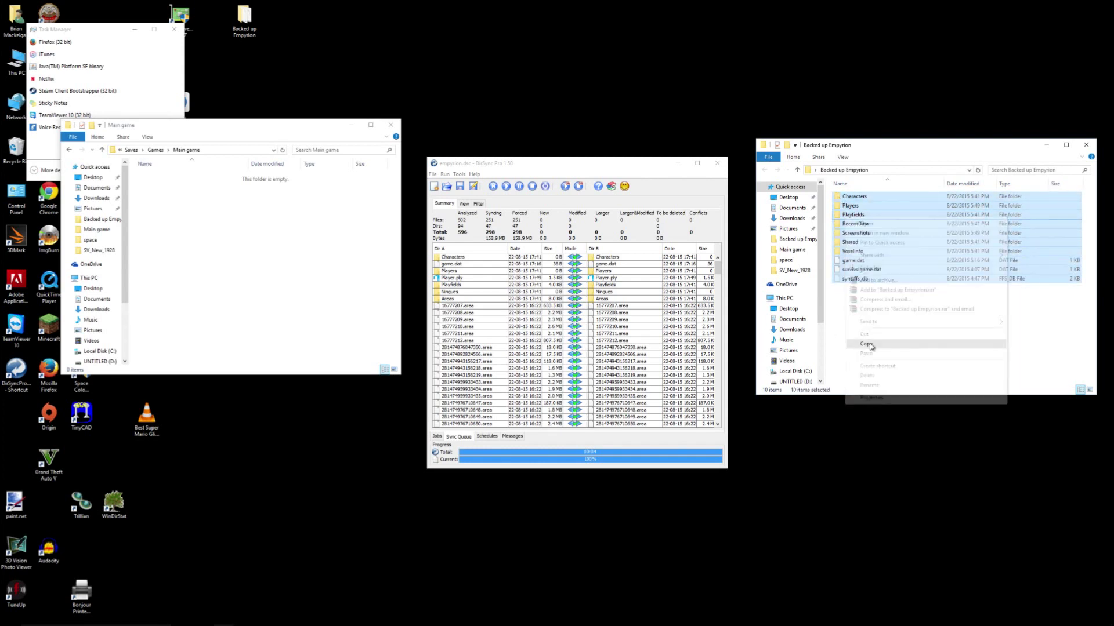
{"action": "right_click", "coordinate": [240, 282]}
{"action": "left_click", "coordinate": [265, 339]}
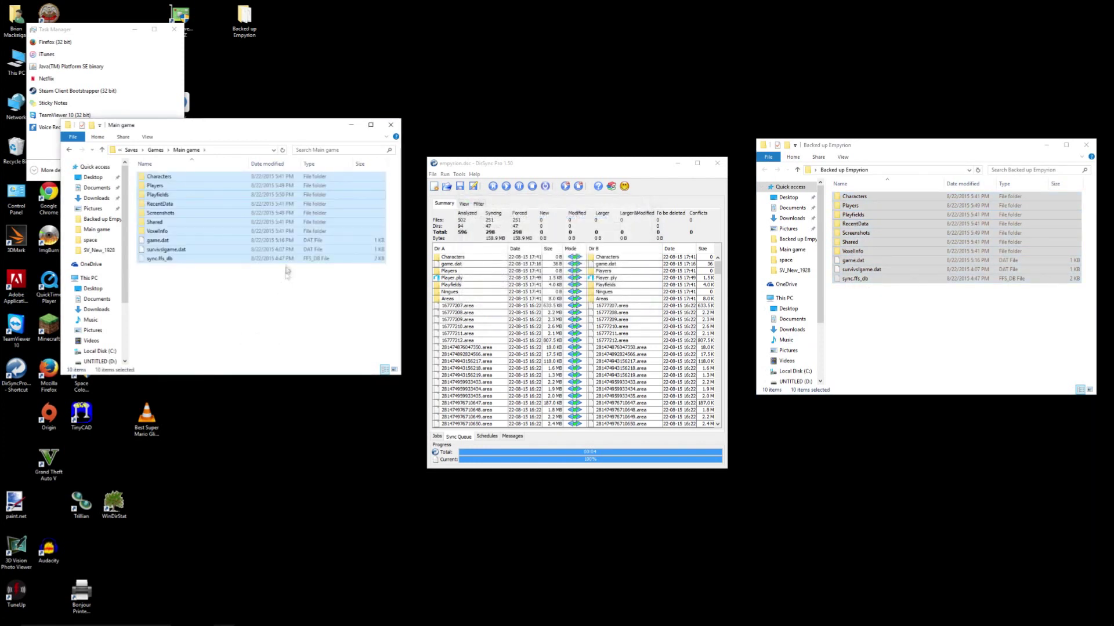
{"action": "left_click", "coordinate": [320, 486]}
{"action": "mouse_move", "coordinate": [309, 618]}
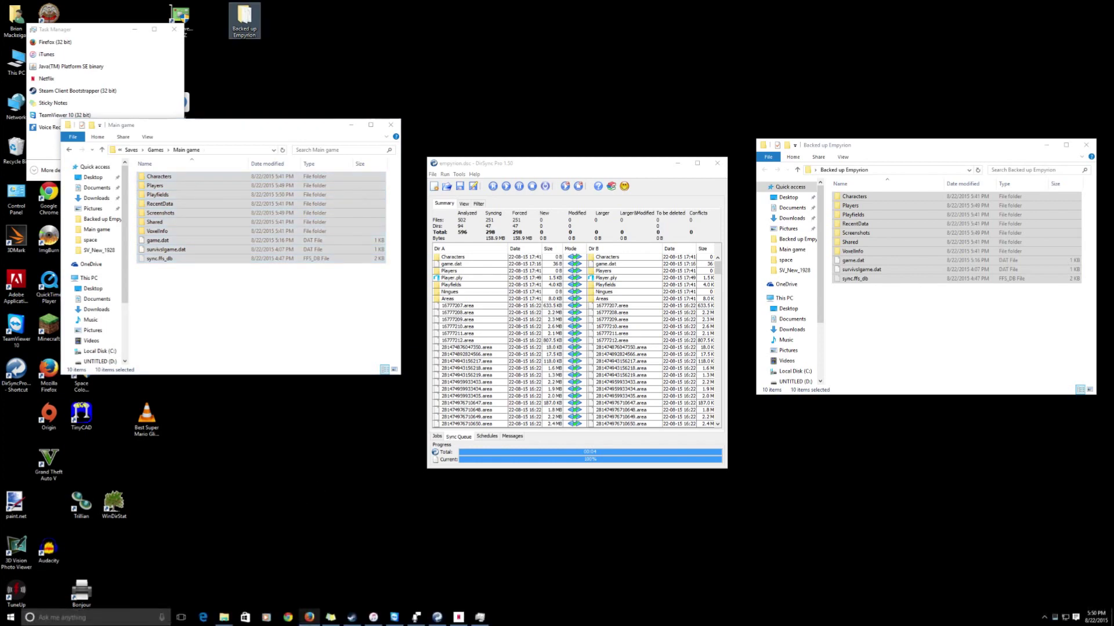
{"action": "left_click", "coordinate": [359, 623]}
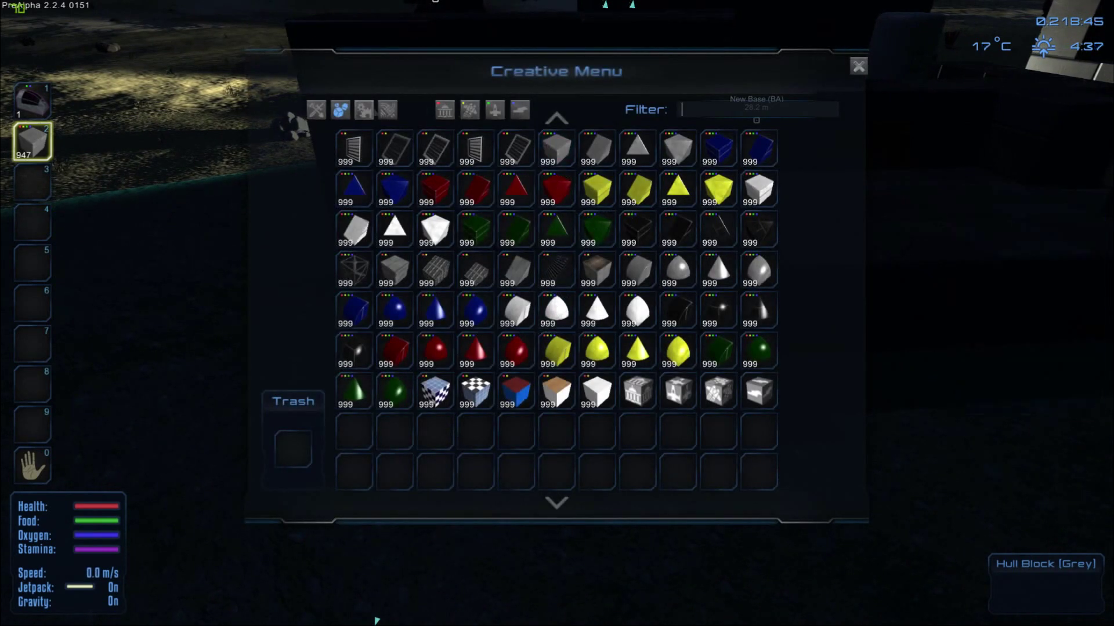
{"action": "left_click", "coordinate": [518, 111]}
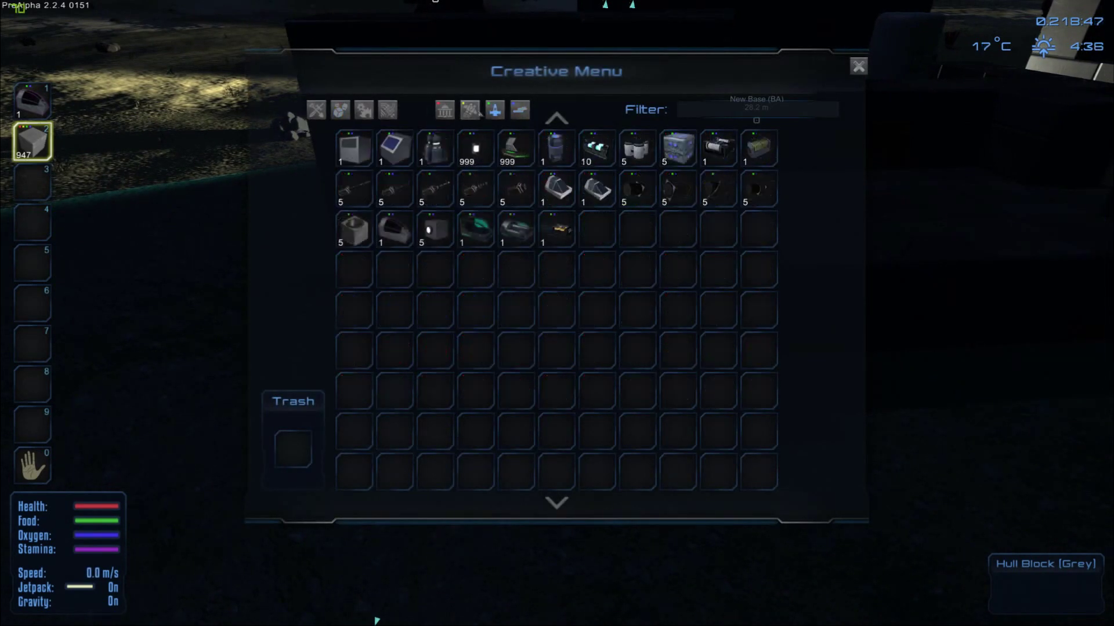
{"action": "left_click", "coordinate": [470, 110]}
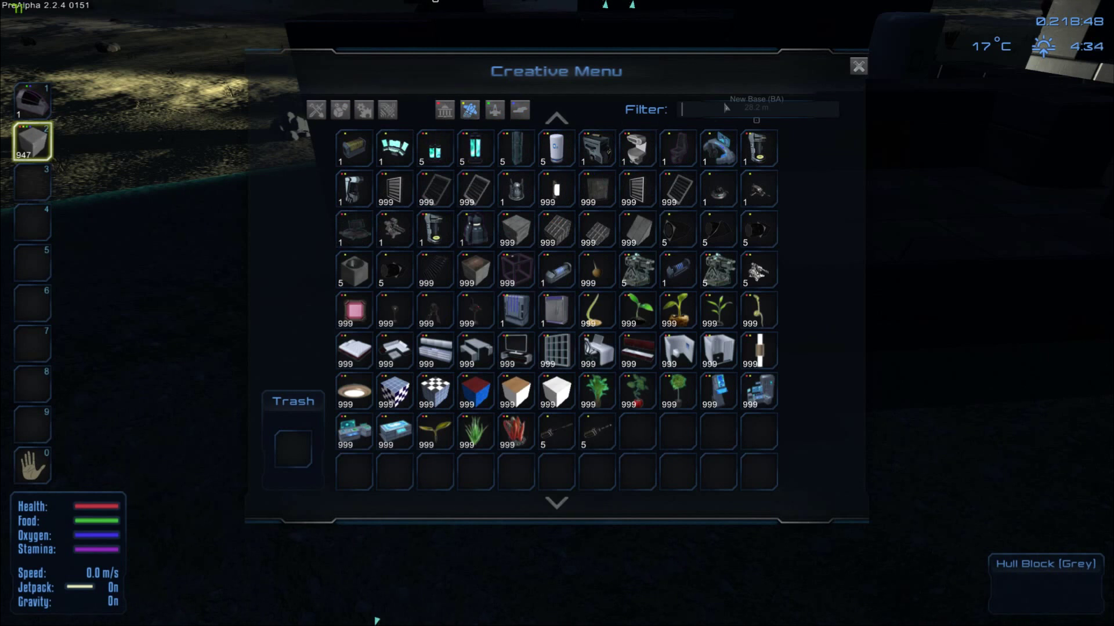
Search 'fla' in the Creative Menu, add the flashlight to the hotbar, and try equipping it
{"action": "type", "text": "fla"}
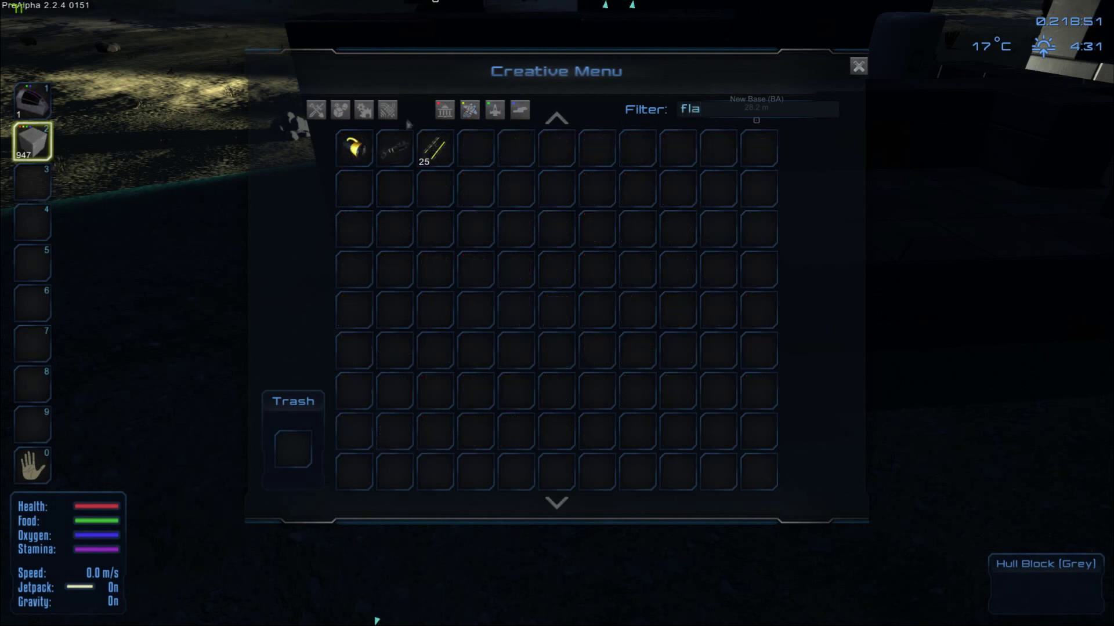
{"action": "left_click", "coordinate": [354, 148]}
{"action": "key", "text": "Escape"}
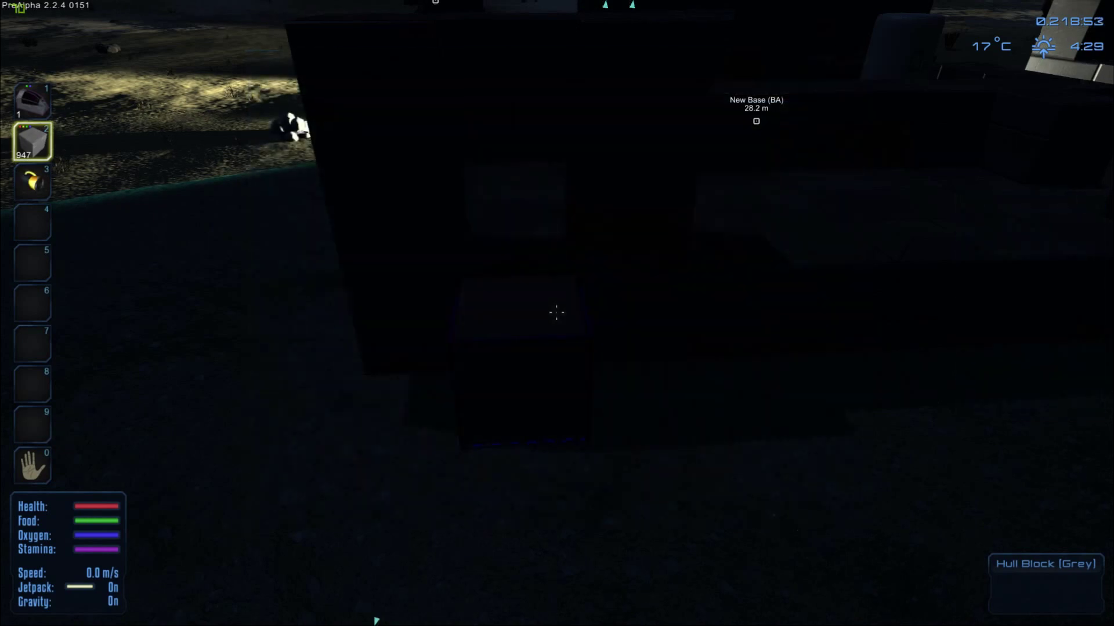
{"action": "key", "text": "3"}
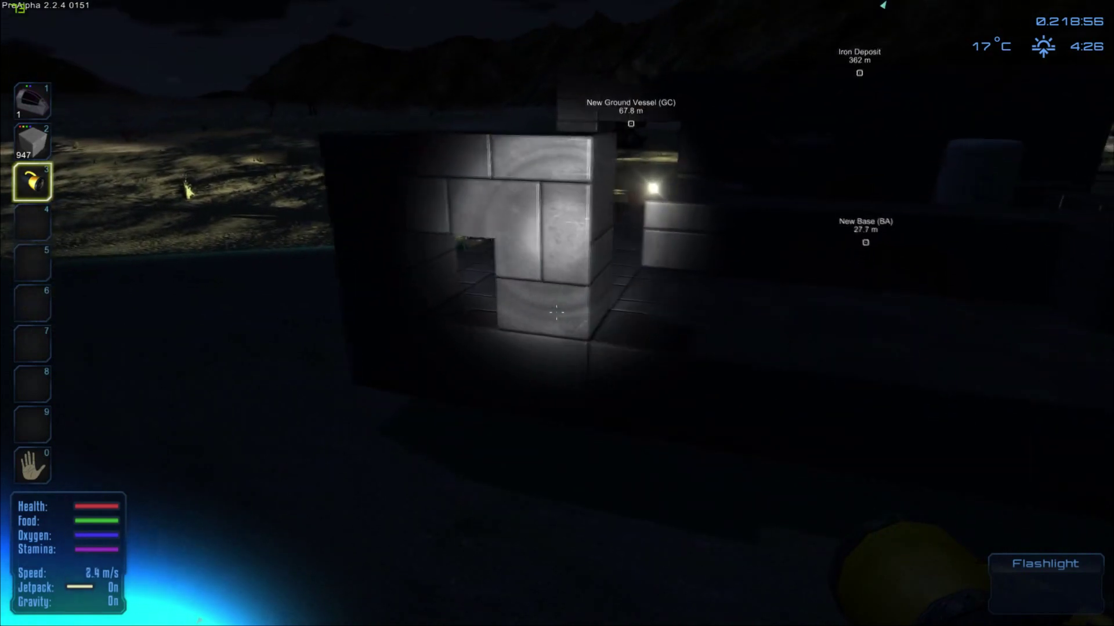
{"action": "key", "text": "2"}
Walk to the build spot and place five more grey hull blocks on the base
{"action": "key", "text": "w"}
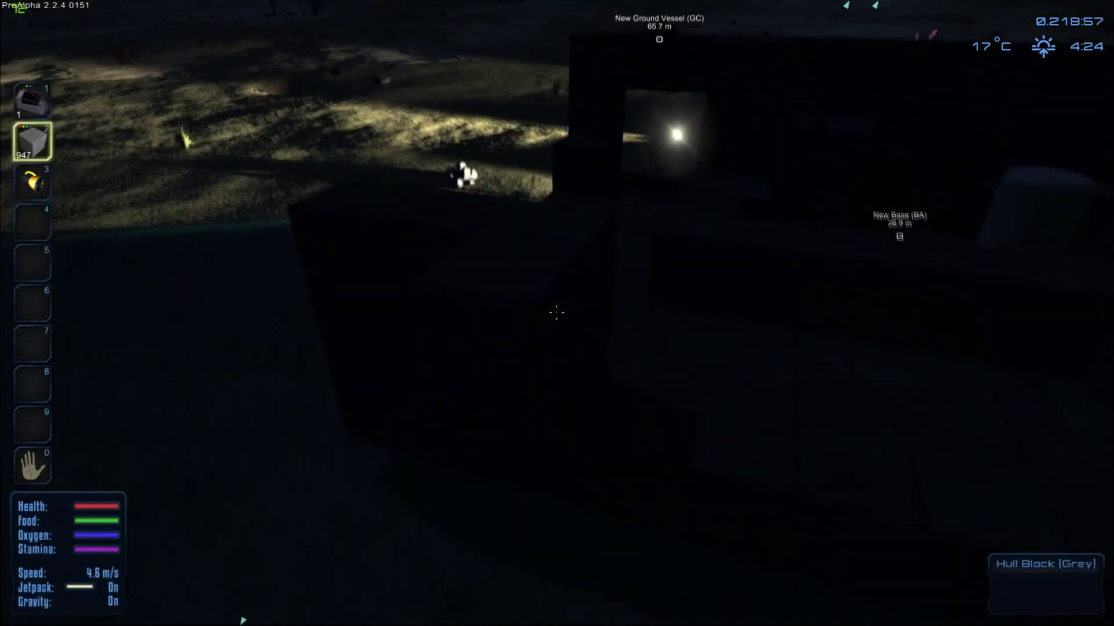
{"action": "key", "text": "w"}
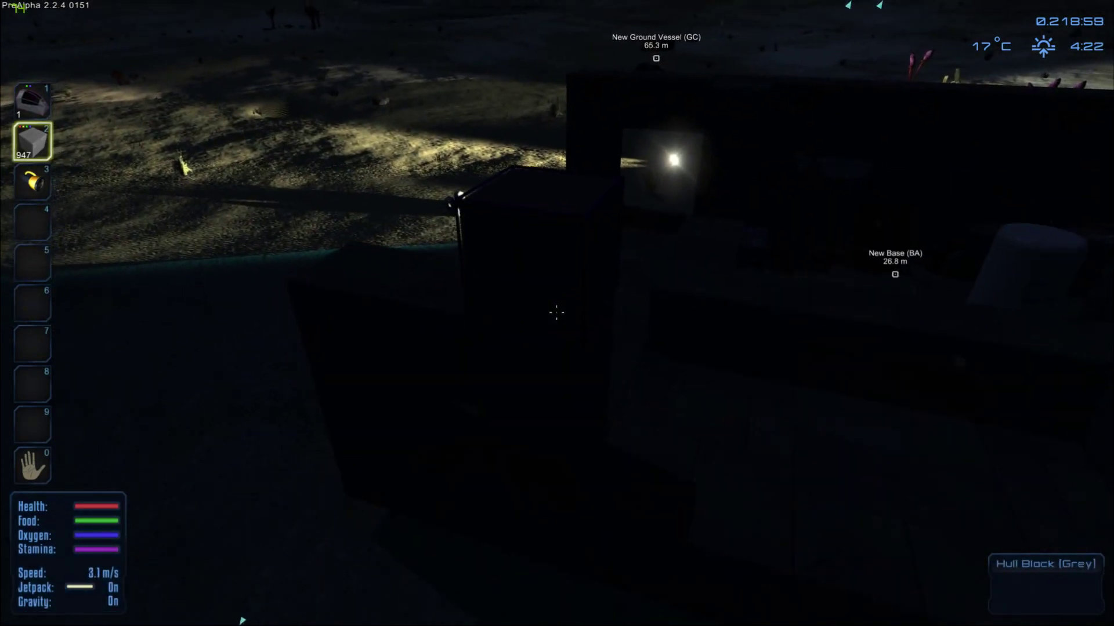
{"action": "key", "text": "3"}
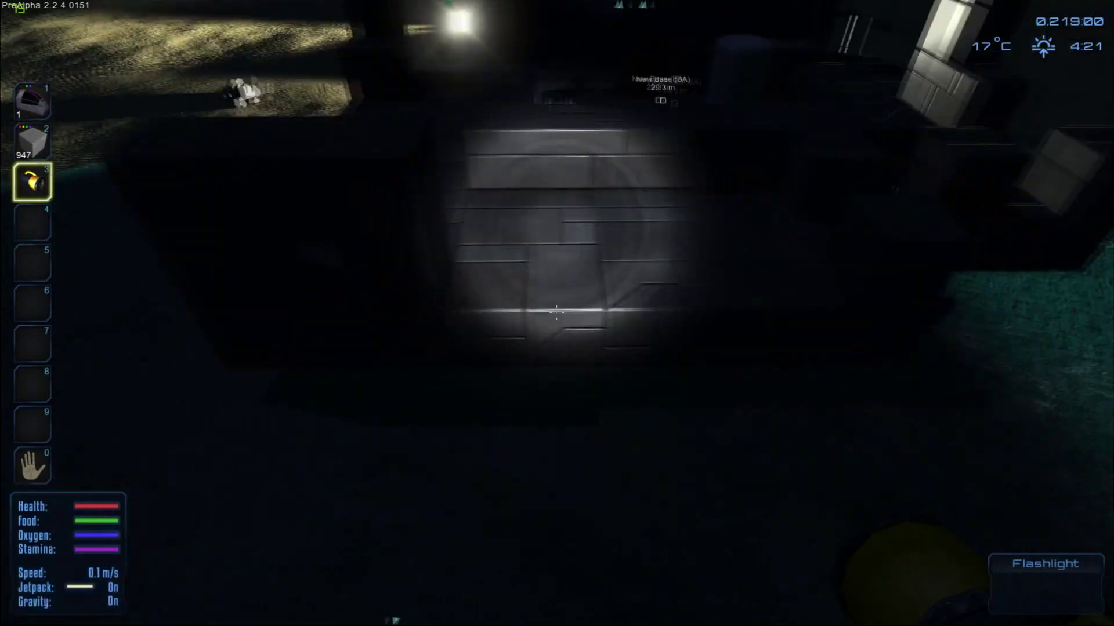
{"action": "key", "text": "w"}
{"action": "key", "text": "2"}
{"action": "left_click", "coordinate": [557, 313]}
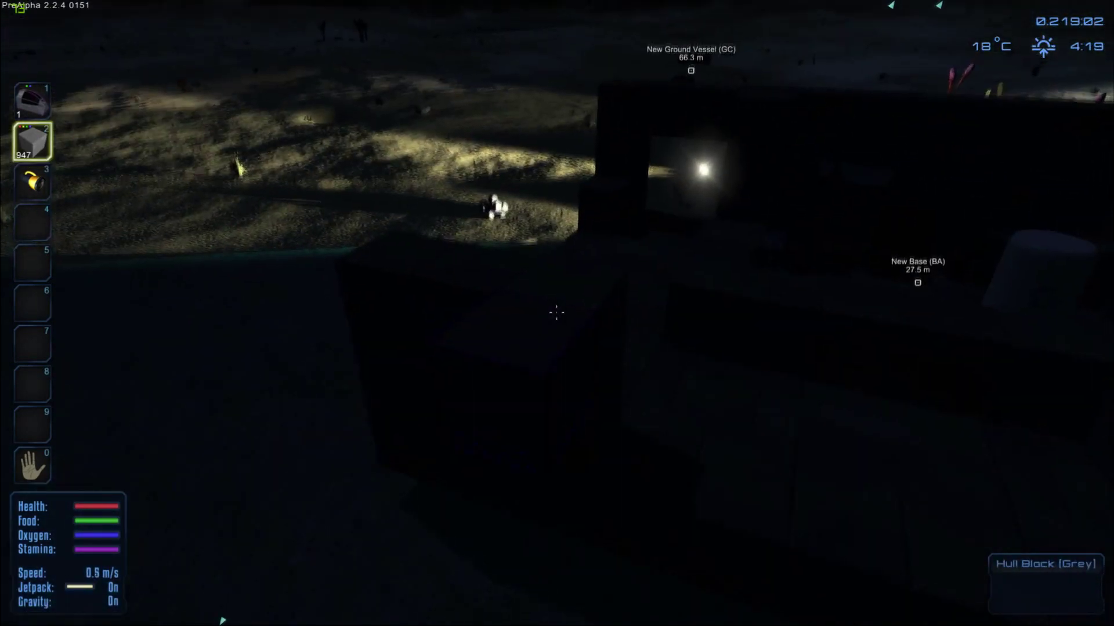
{"action": "left_click", "coordinate": [557, 313]}
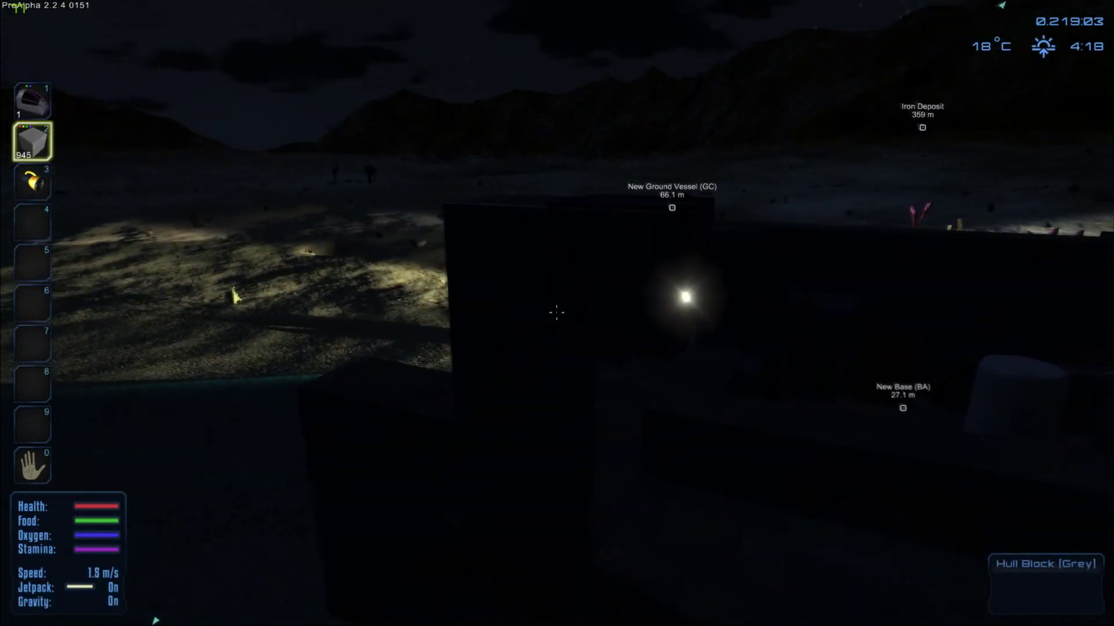
{"action": "left_click", "coordinate": [557, 313]}
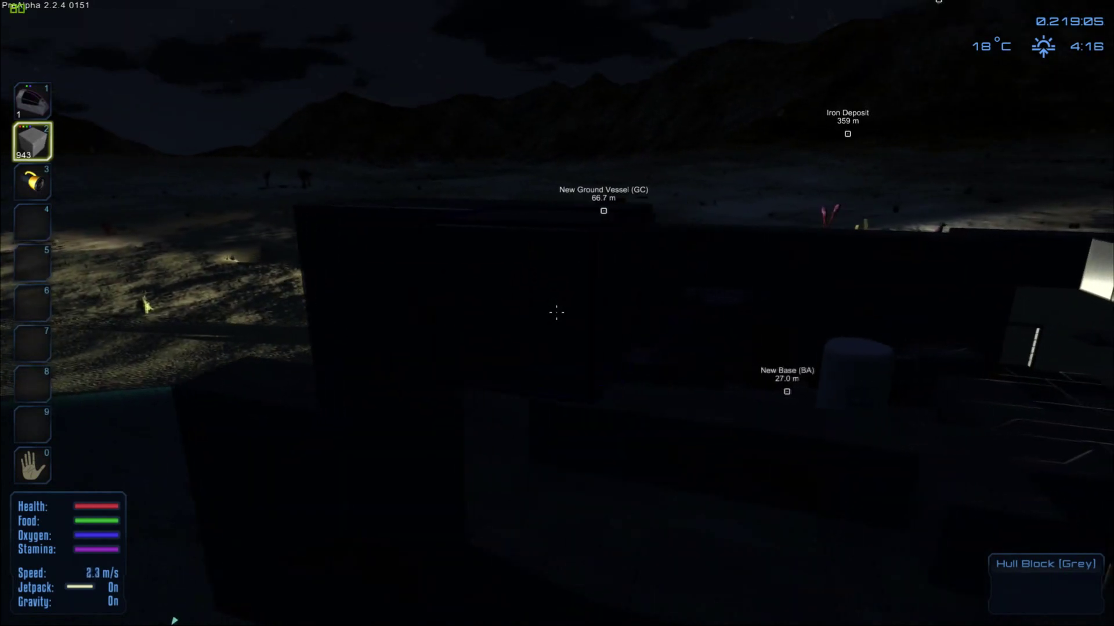
{"action": "left_click", "coordinate": [557, 313]}
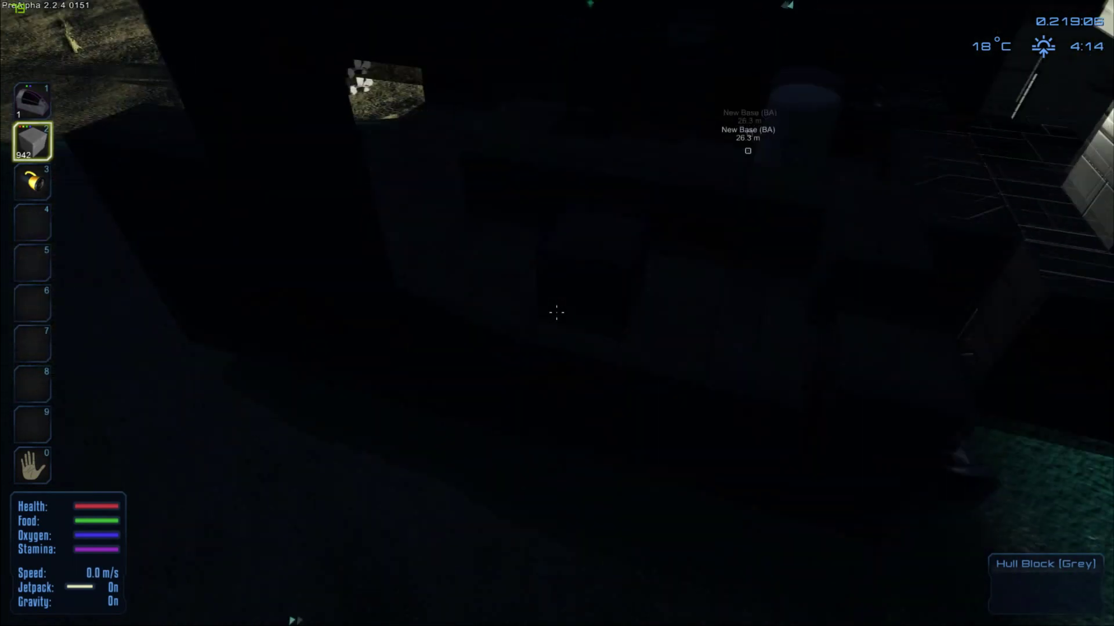
{"action": "left_click", "coordinate": [557, 314]}
Place three more hull blocks (stock now 939), equip the flashlight, and exit to the desktop
{"action": "key", "text": "w"}
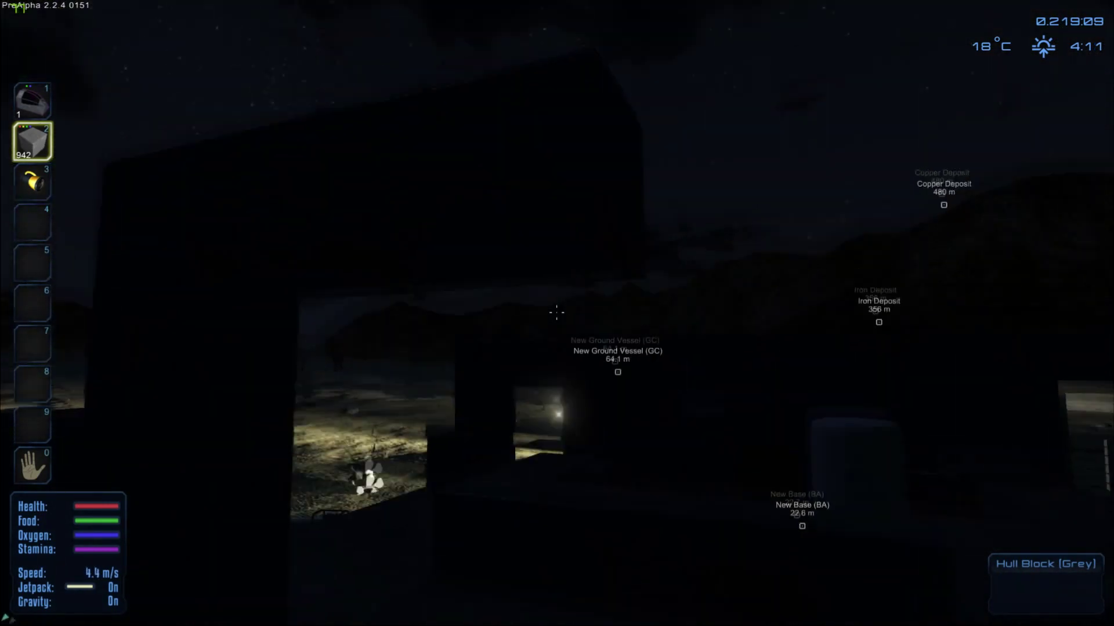
{"action": "left_click", "coordinate": [557, 313]}
{"action": "left_click", "coordinate": [557, 313]}
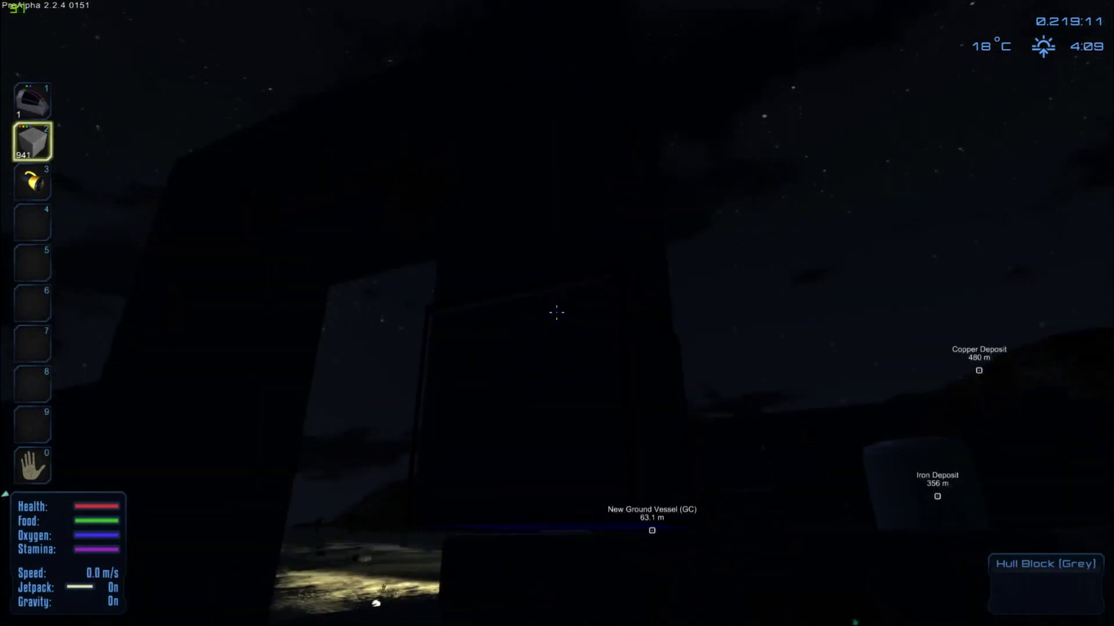
{"action": "left_click", "coordinate": [556, 314]}
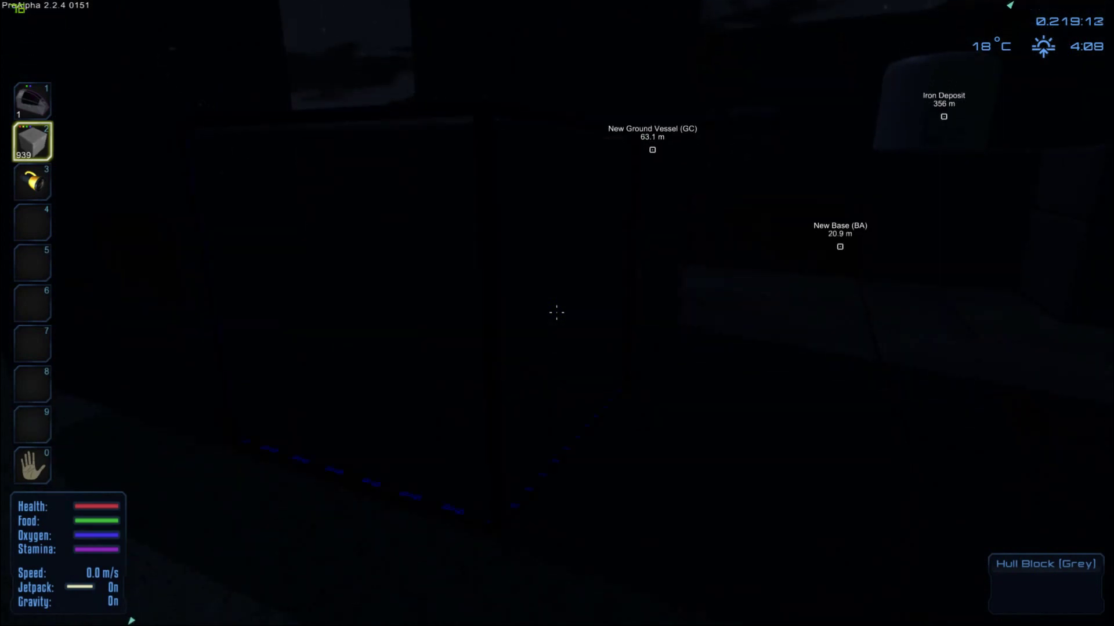
{"action": "key", "text": "w"}
{"action": "key", "text": "3"}
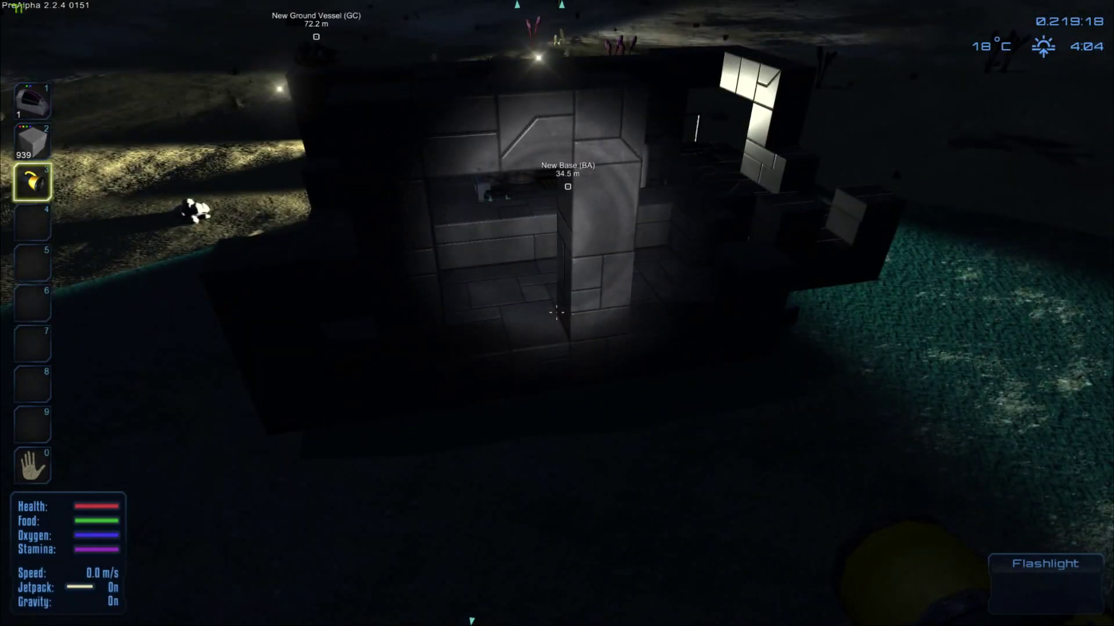
{"action": "key", "text": "super"}
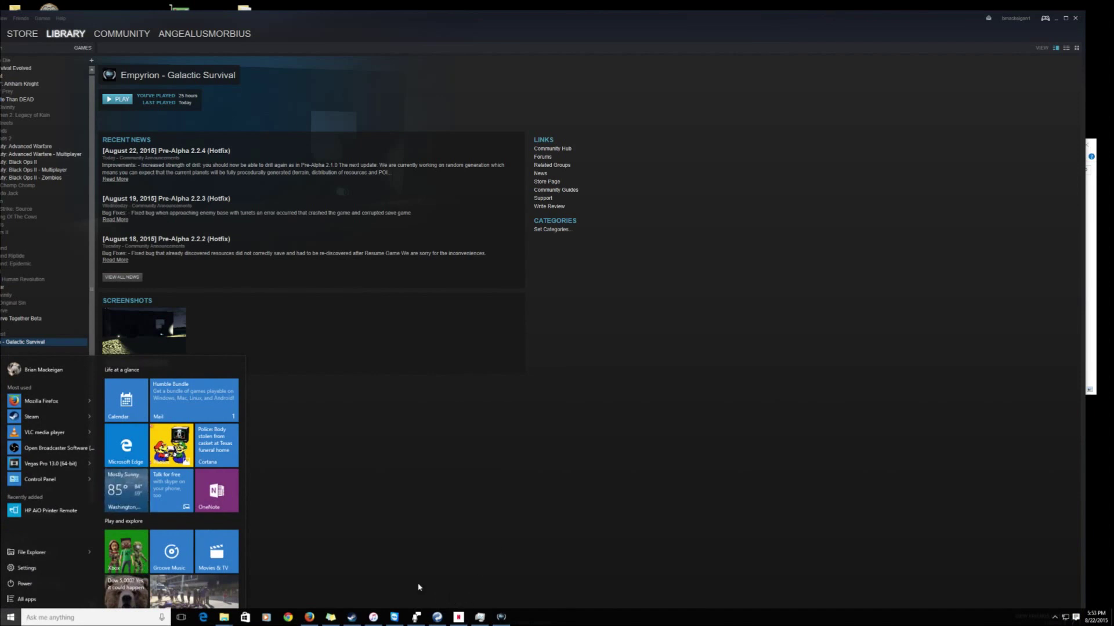
Run the Empyrion job's synchronization again in DirSync Pro
{"action": "left_click", "coordinate": [480, 619]}
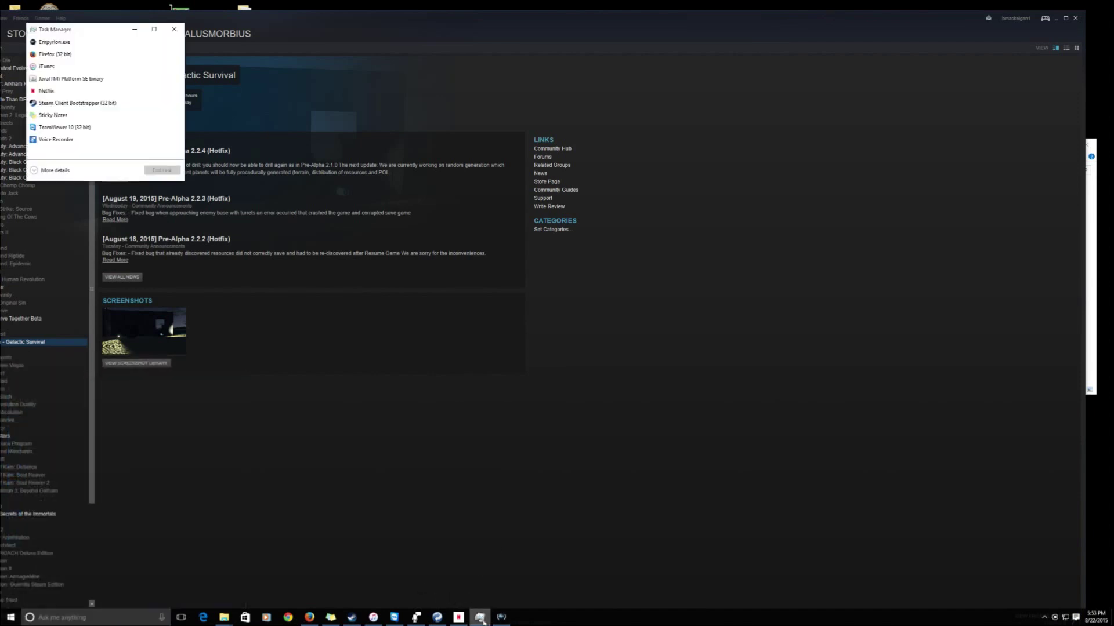
{"action": "left_click", "coordinate": [434, 618]}
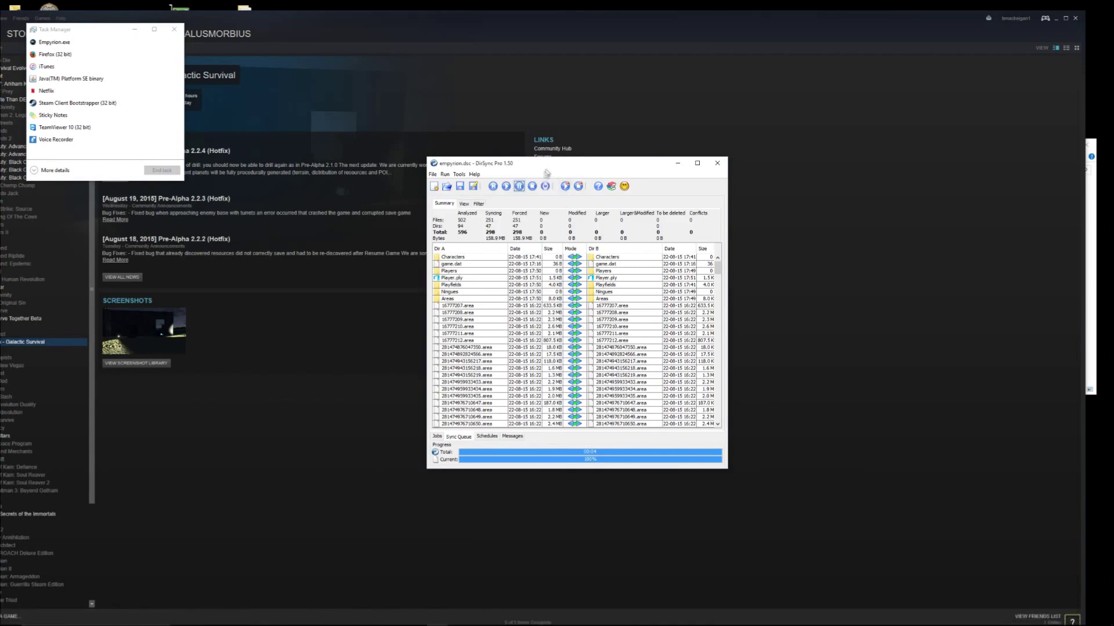
{"action": "left_click", "coordinate": [508, 187]}
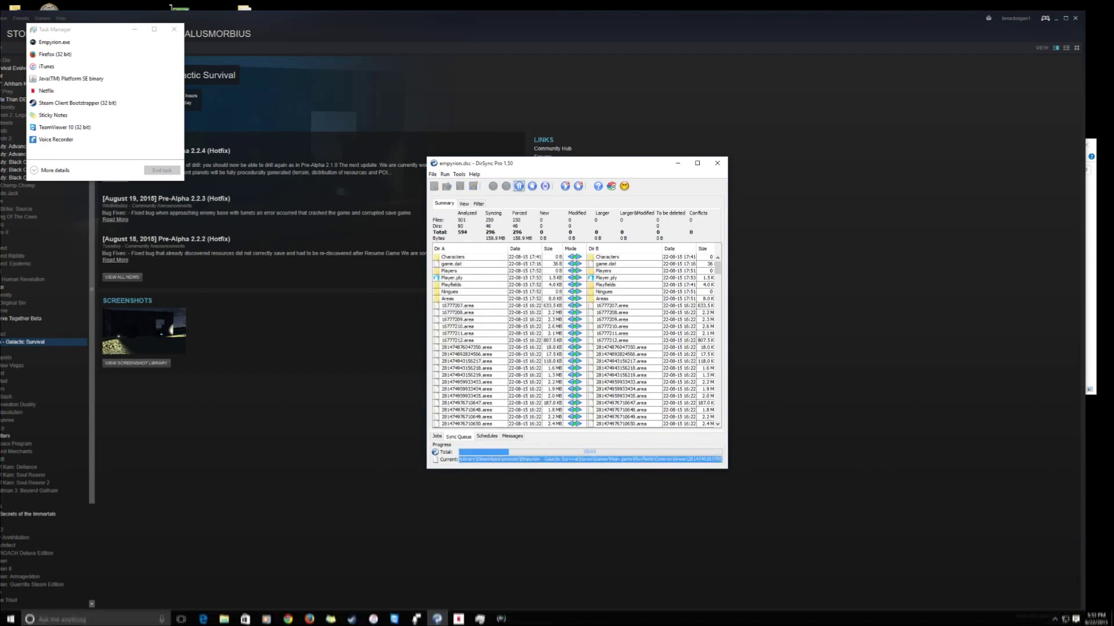
Select all 10 items in the Main game save folder
{"action": "left_click", "coordinate": [1057, 18]}
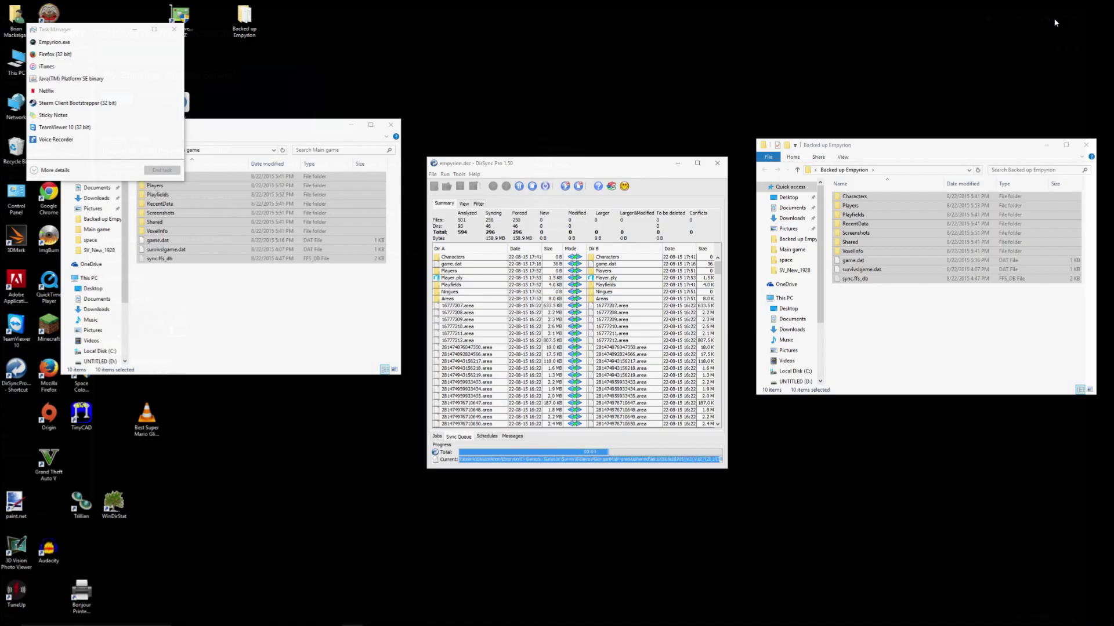
{"action": "left_click", "coordinate": [341, 273]}
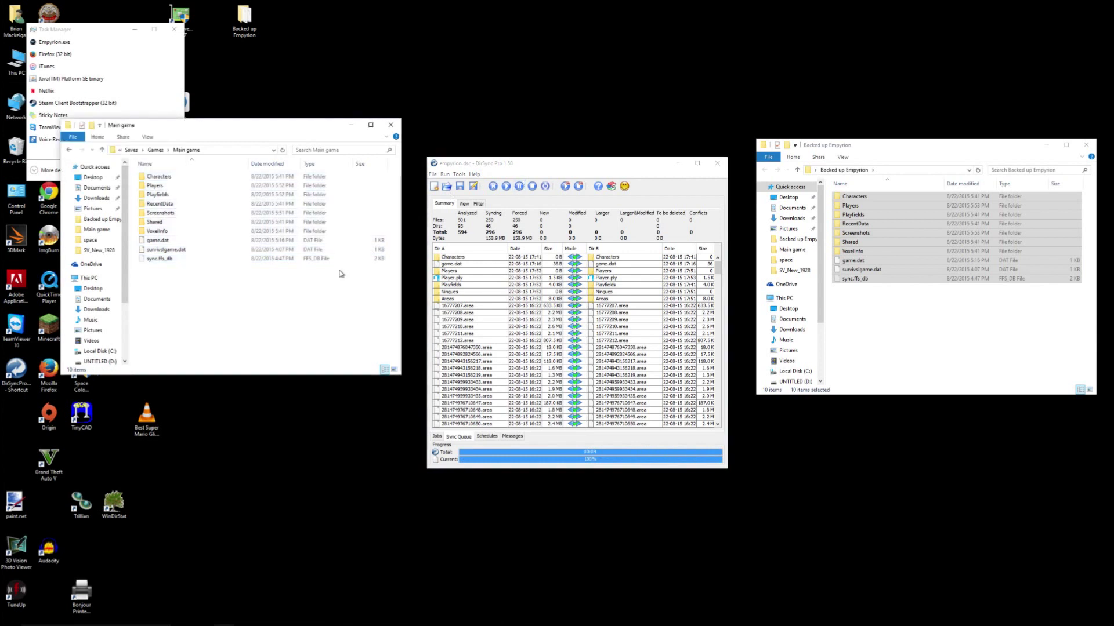
{"action": "left_click_drag", "start_coordinate": [197, 265], "coordinate": [162, 174]}
End the running Empyrion.exe process in Task Manager
{"action": "left_click", "coordinate": [62, 43]}
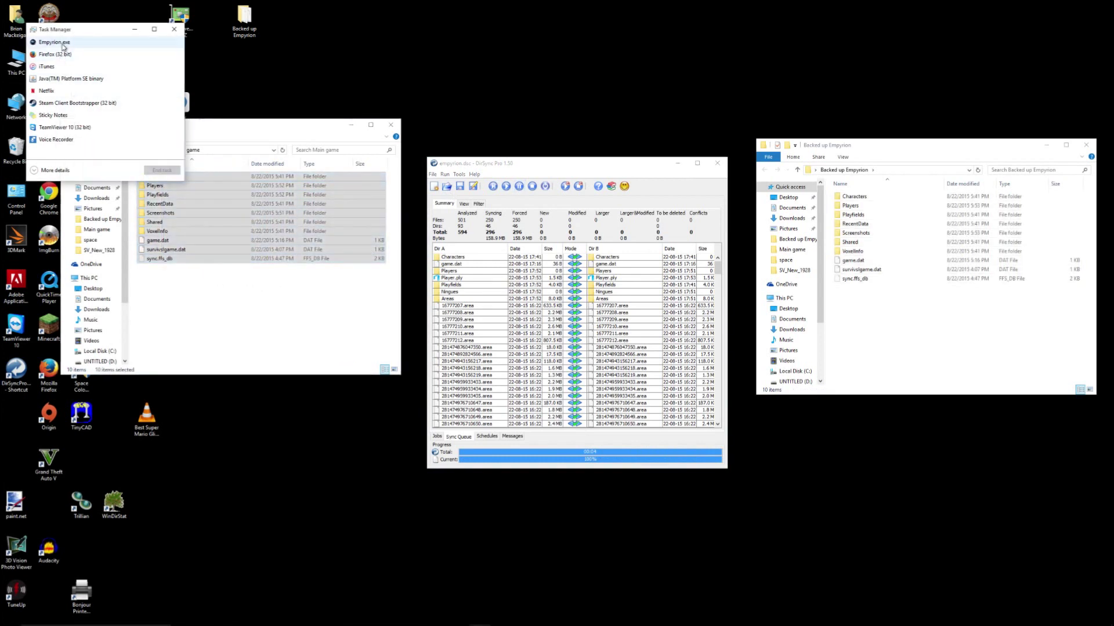
{"action": "right_click", "coordinate": [64, 45]}
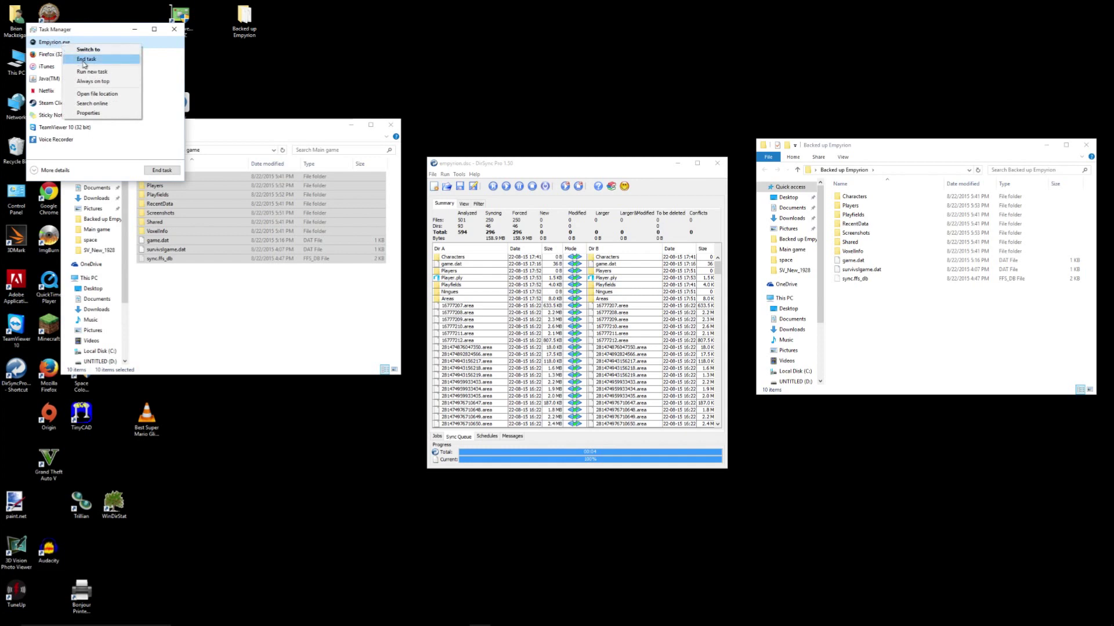
{"action": "left_click", "coordinate": [84, 59]}
Delete all 10 items in Main game to the Recycle Bin
{"action": "left_click", "coordinate": [264, 310]}
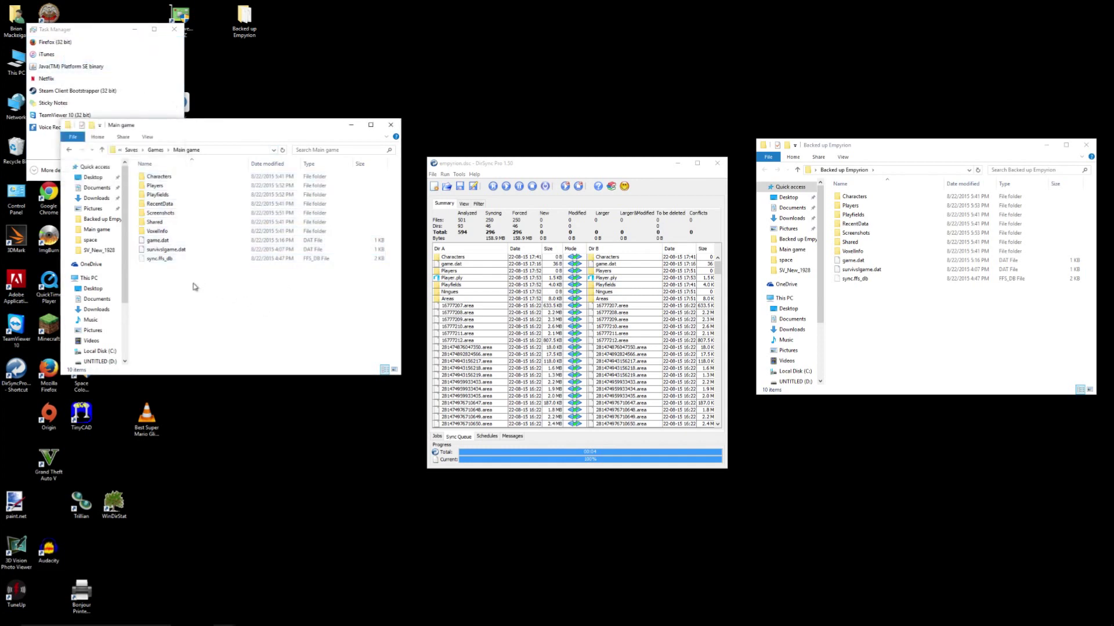
{"action": "left_click_drag", "start_coordinate": [195, 287], "coordinate": [151, 174]}
{"action": "right_click", "coordinate": [157, 206]}
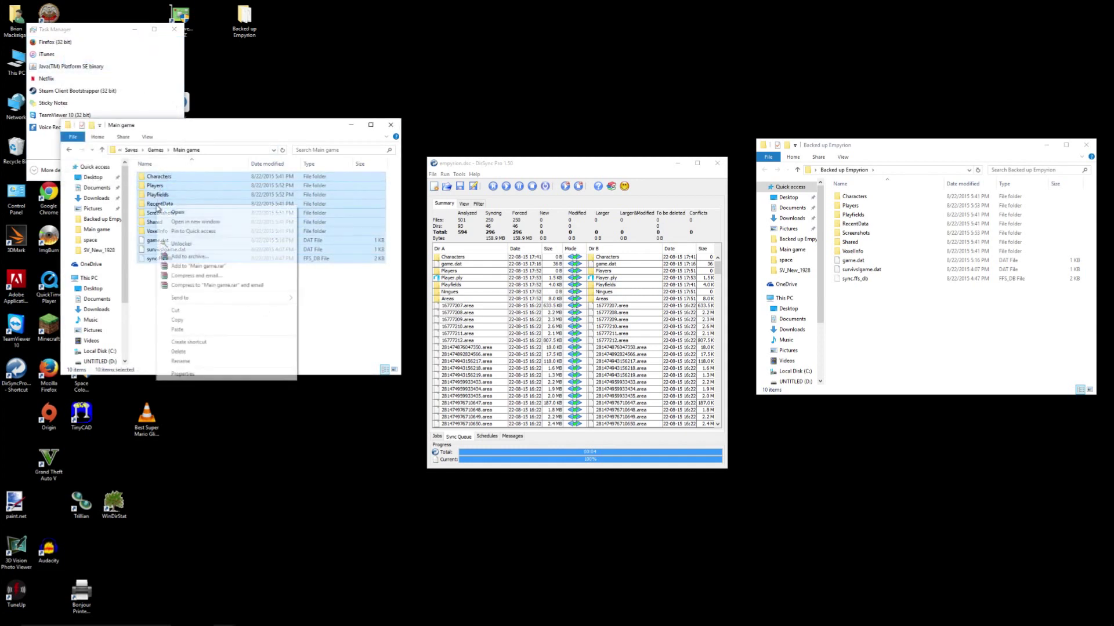
{"action": "left_click", "coordinate": [179, 352]}
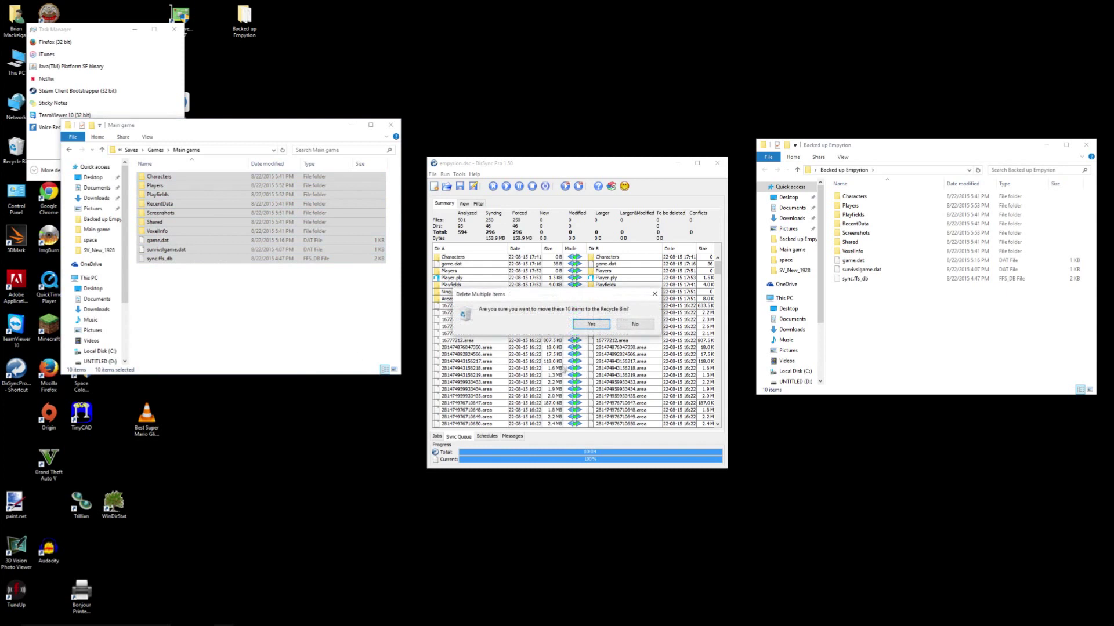
{"action": "left_click", "coordinate": [591, 324]}
Copy the 10 items from Backed up Empyrion and paste them into Main game
{"action": "left_click_drag", "start_coordinate": [892, 324], "coordinate": [836, 194]}
{"action": "right_click", "coordinate": [862, 246]}
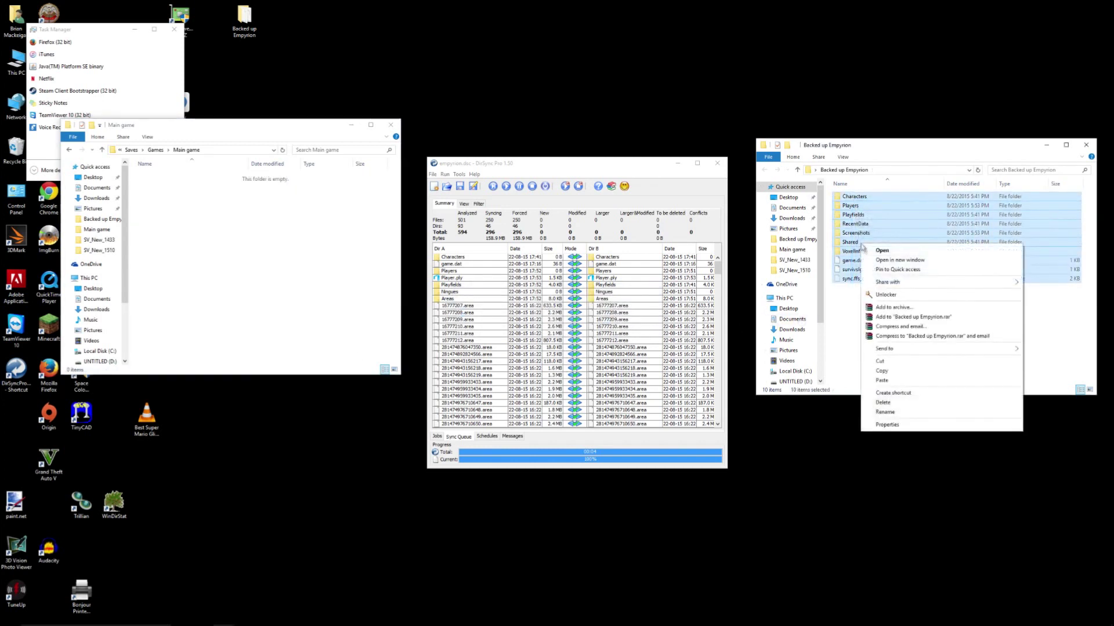
{"action": "left_click", "coordinate": [881, 371]}
{"action": "right_click", "coordinate": [206, 253]}
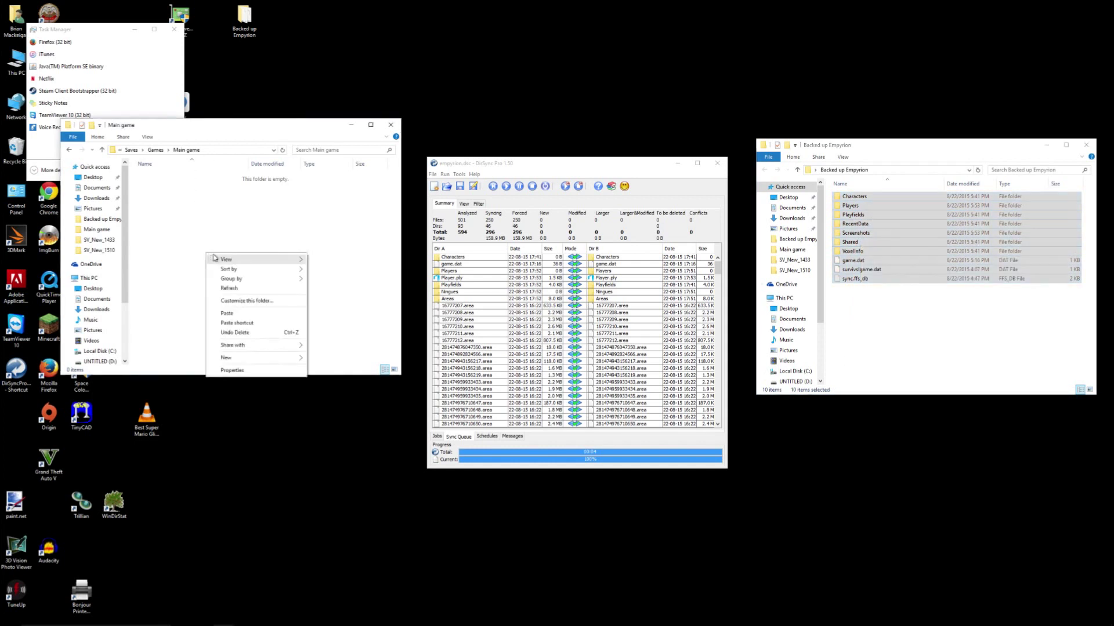
{"action": "left_click", "coordinate": [249, 314]}
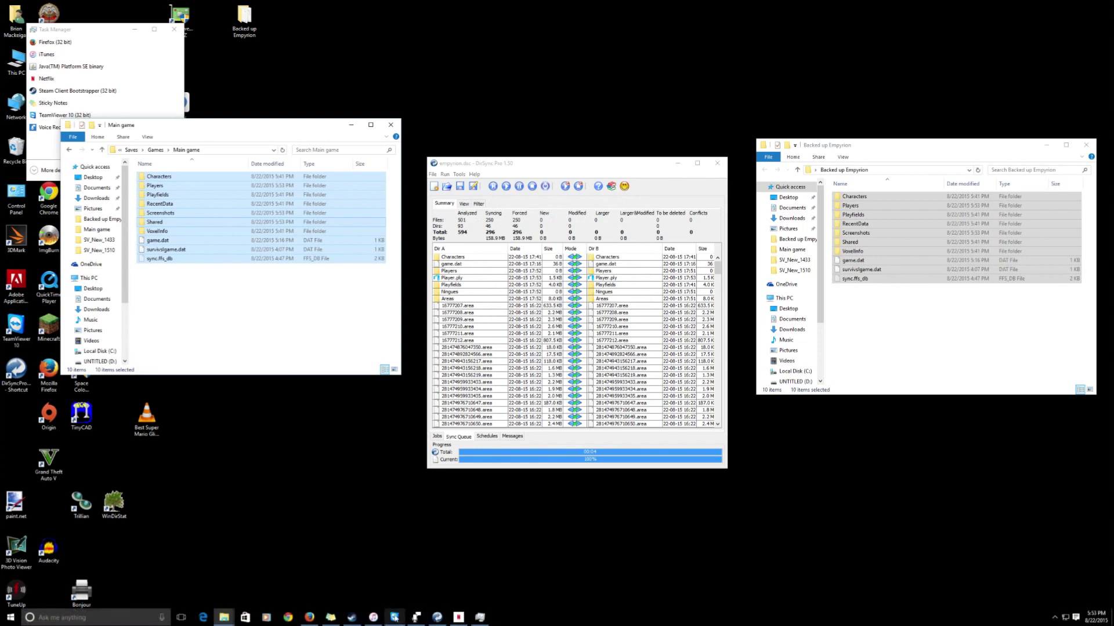
Relaunch Empyrion from Steam, walk through the restored base to verify it, then alt-tab out
{"action": "left_click", "coordinate": [353, 618]}
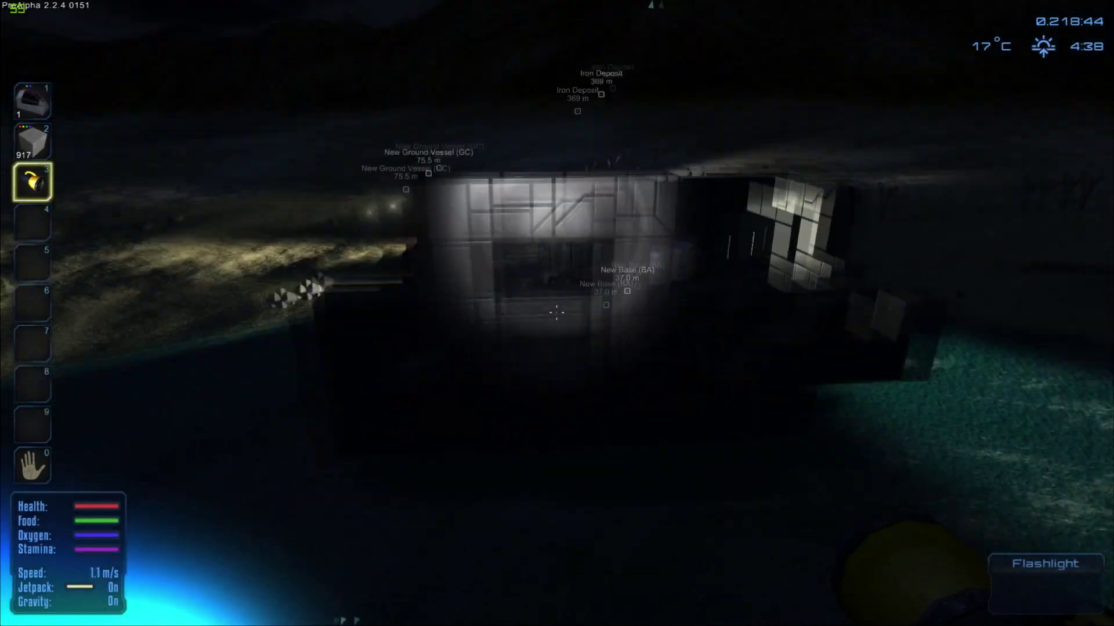
{"action": "key", "text": "w"}
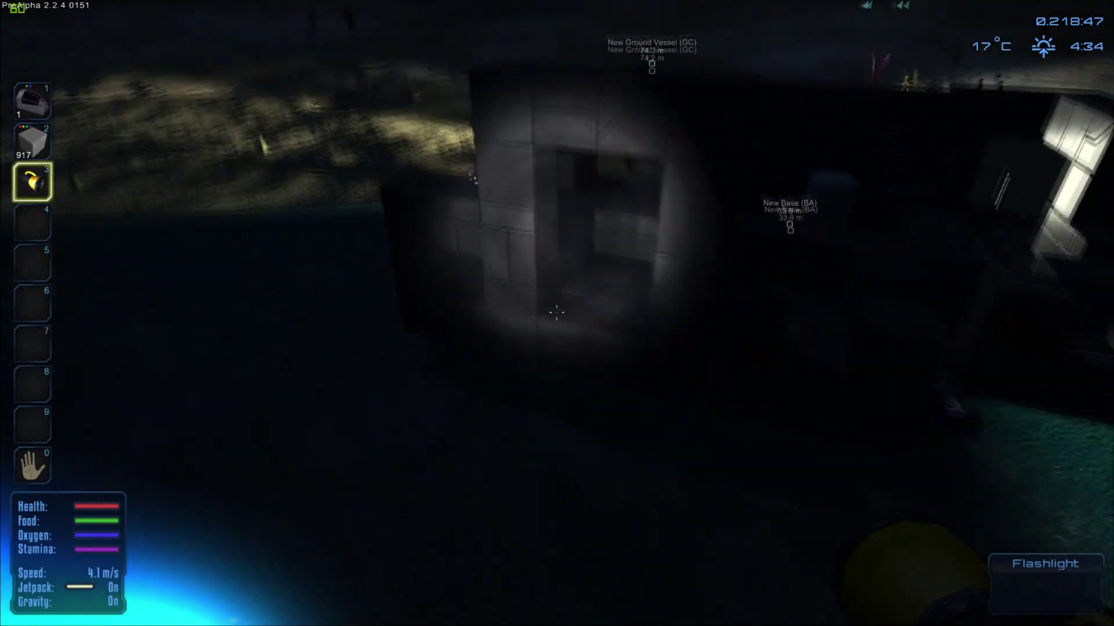
{"action": "key", "text": "w"}
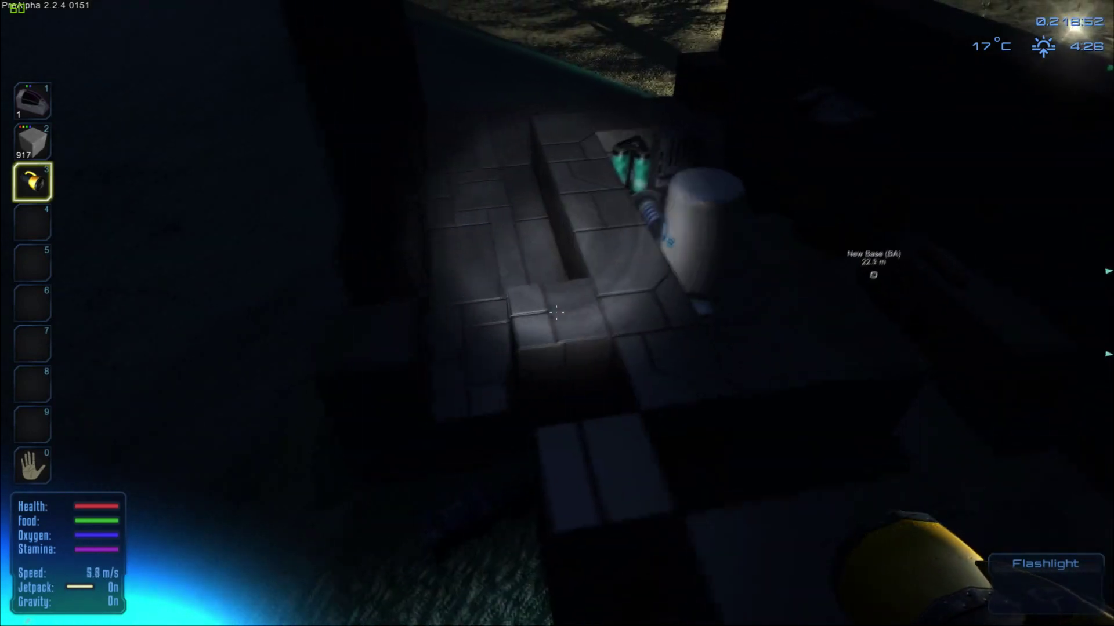
{"action": "key", "text": "w"}
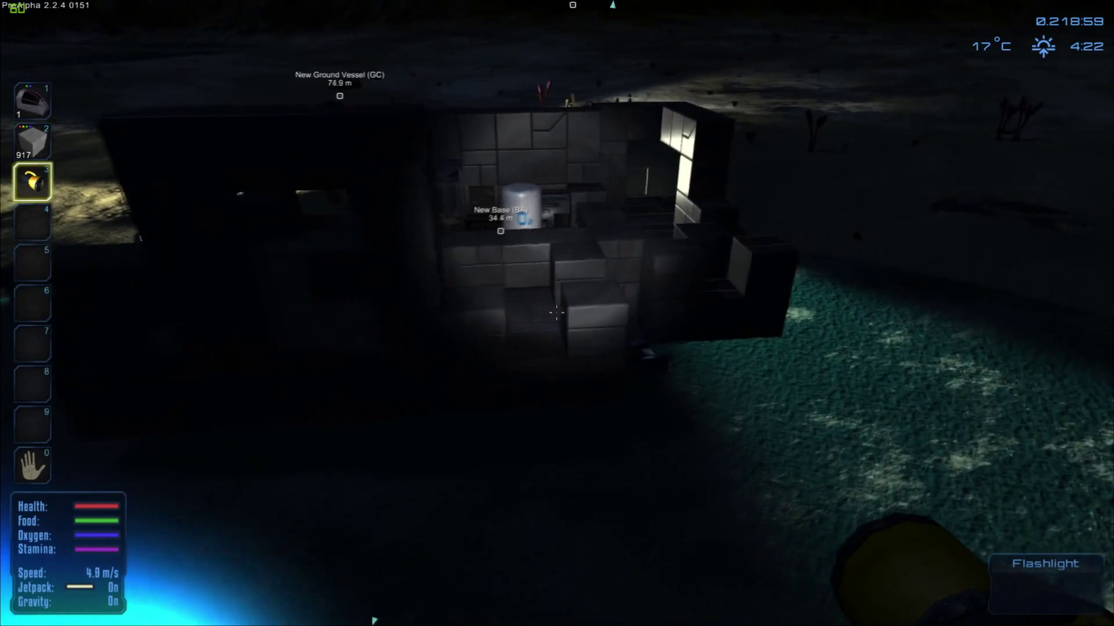
{"action": "key", "text": "alt+Tab"}
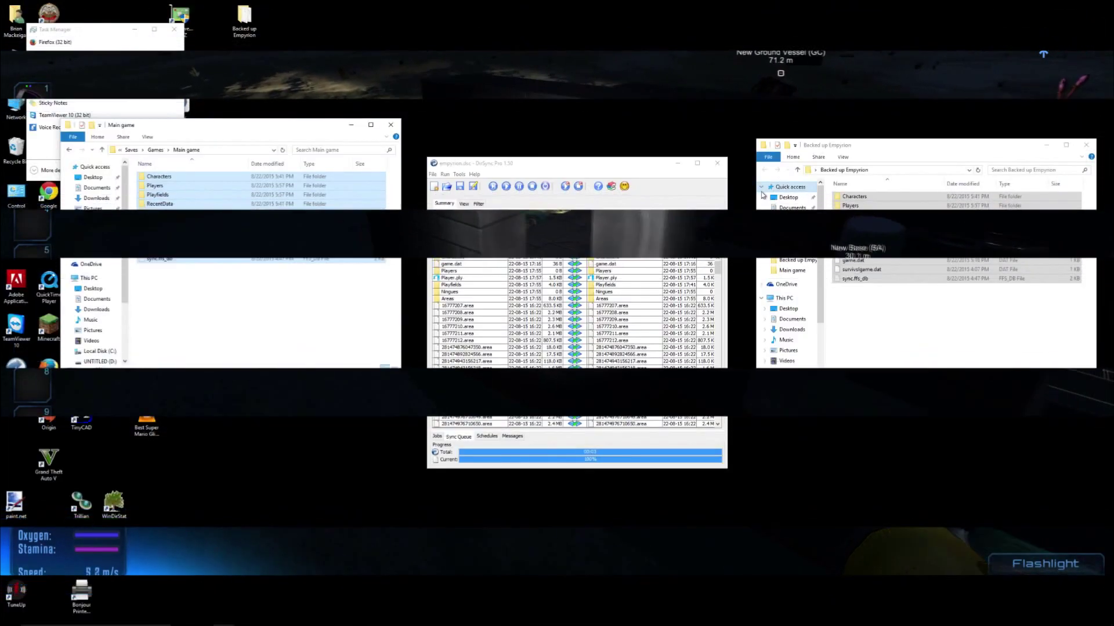
Close the Backed up Empyrion window and reposition the DirSync Pro window
{"action": "left_click", "coordinate": [1084, 144]}
{"action": "left_click", "coordinate": [588, 178]}
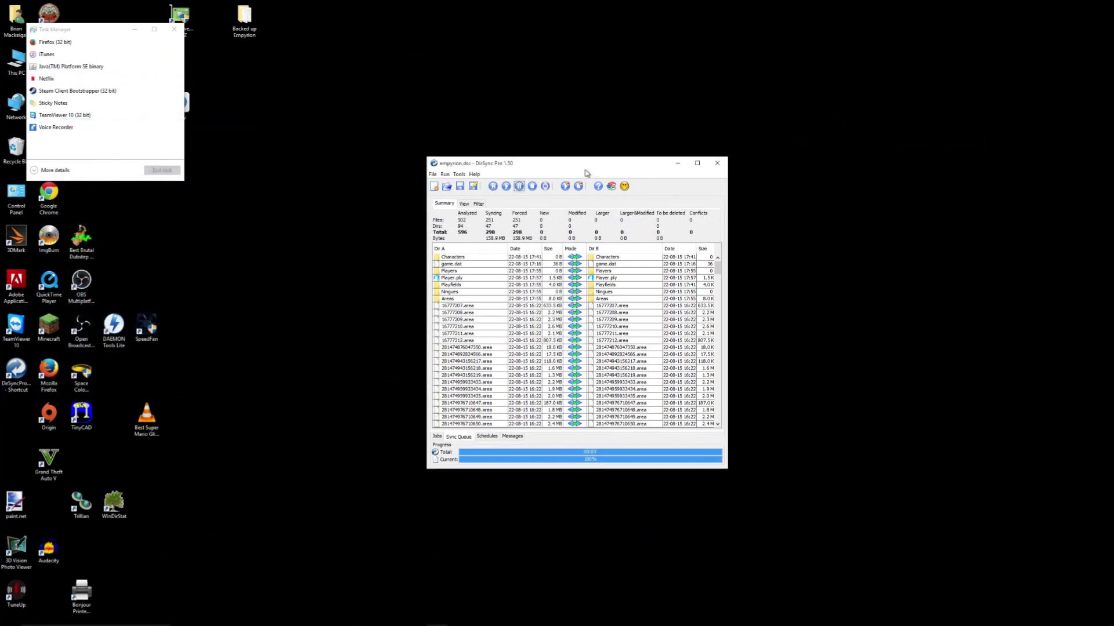
{"action": "left_click_drag", "start_coordinate": [587, 172], "coordinate": [871, 85]}
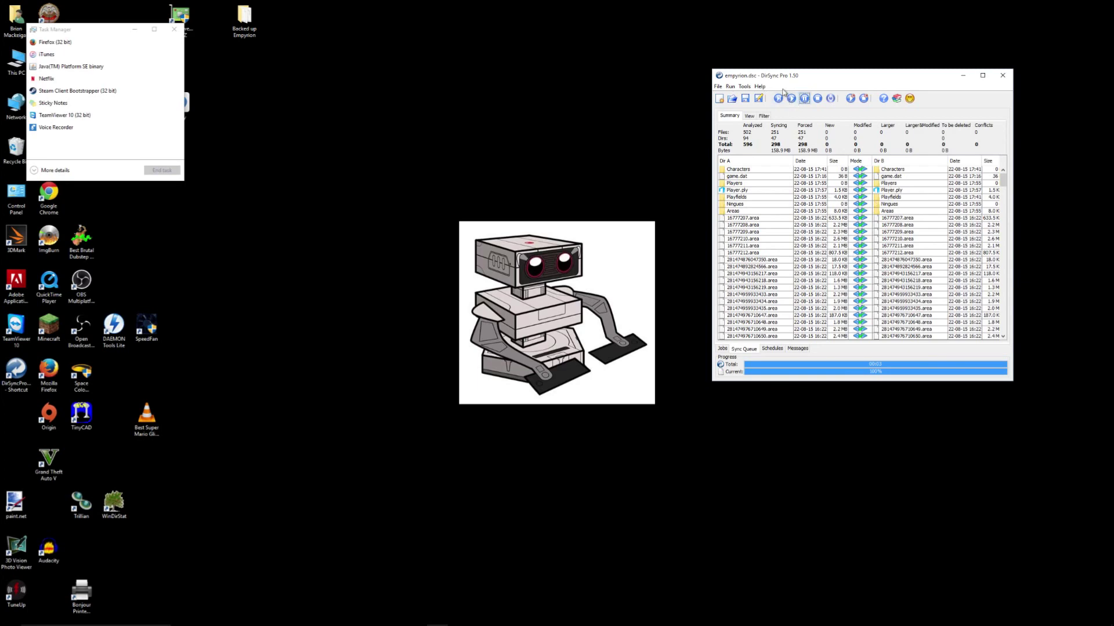
{"action": "left_click_drag", "start_coordinate": [795, 78], "coordinate": [780, 65]}
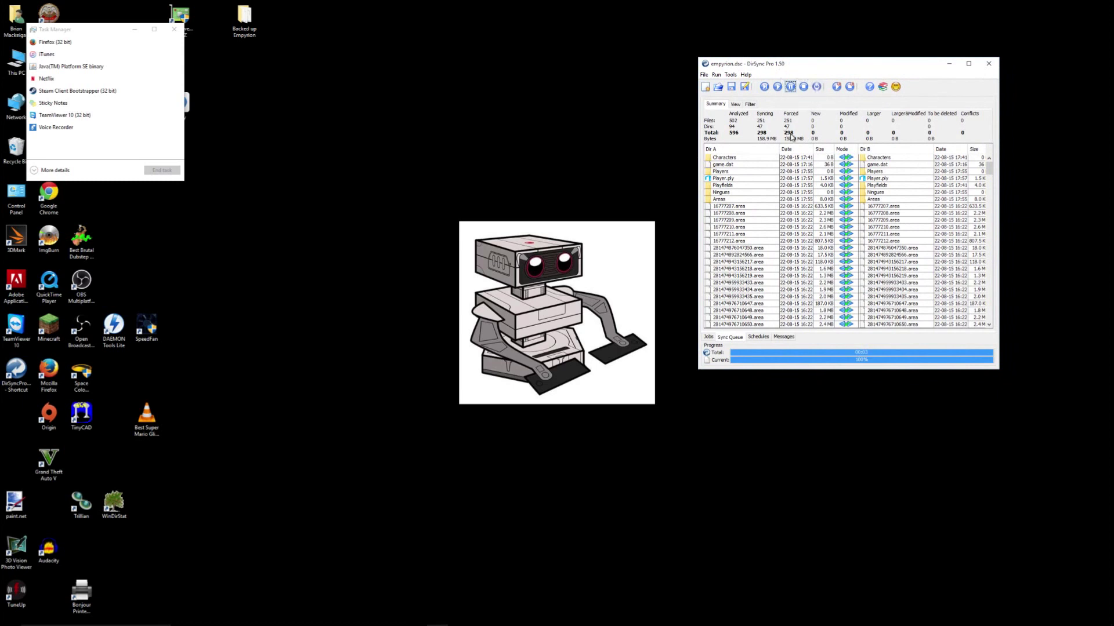
Review the DirSync Pro Options showing the last jobset loads at start-up, then accept them
{"action": "left_click", "coordinate": [704, 75]}
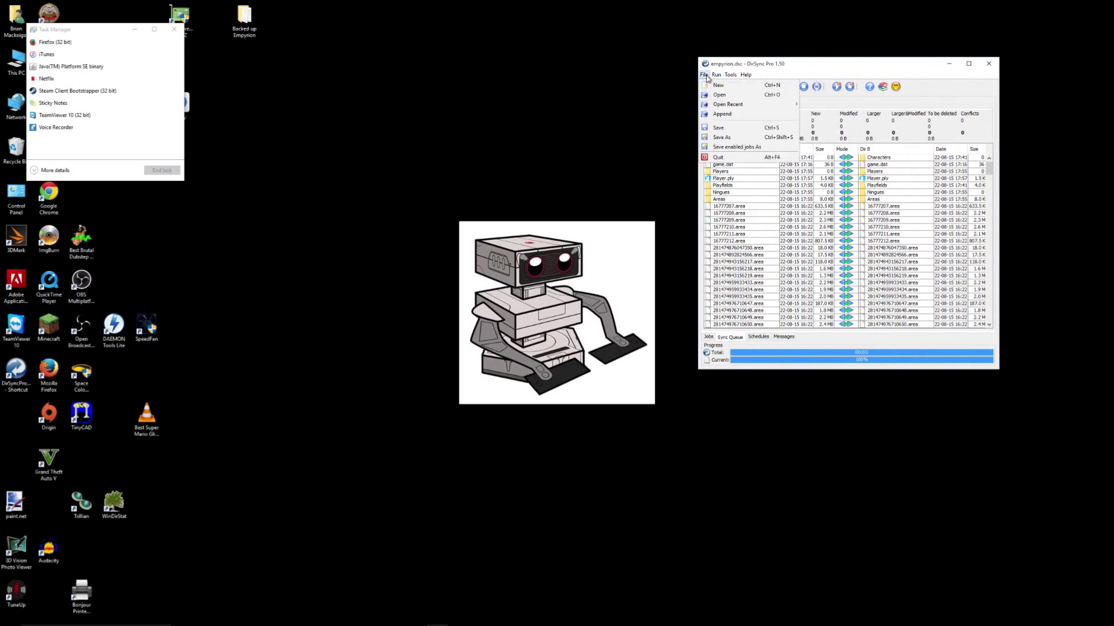
{"action": "mouse_move", "coordinate": [731, 77]}
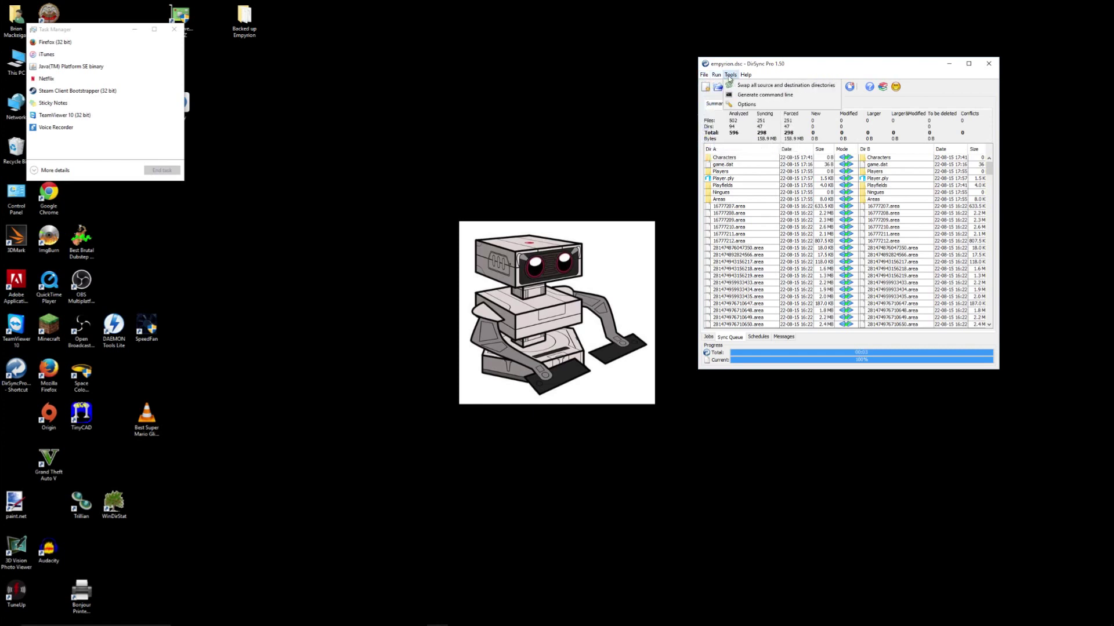
{"action": "left_click", "coordinate": [744, 105]}
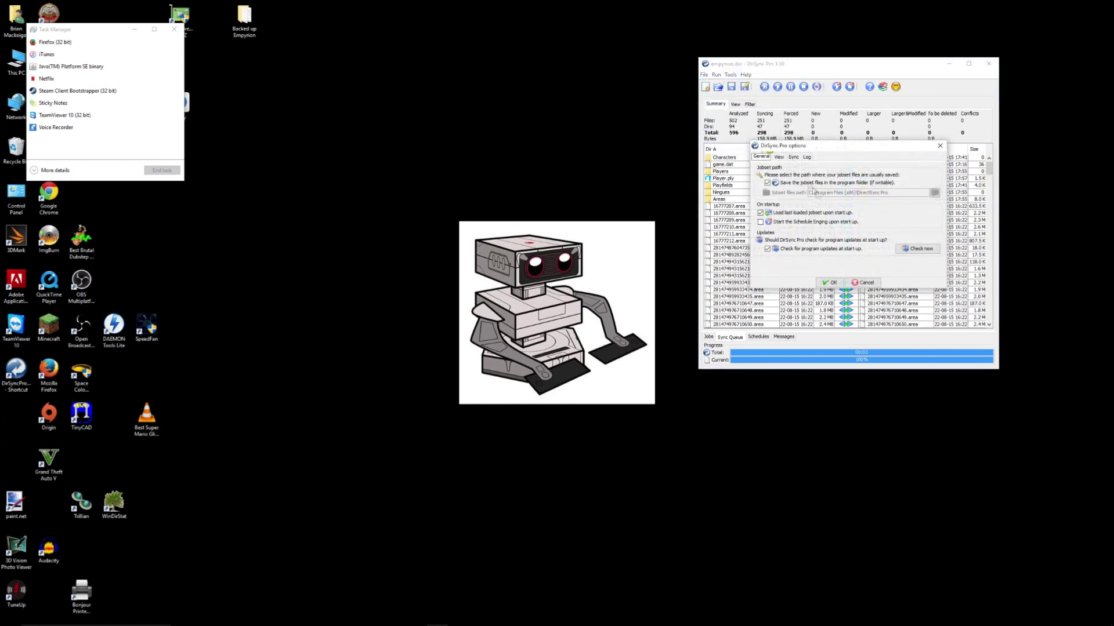
{"action": "left_click", "coordinate": [940, 146]}
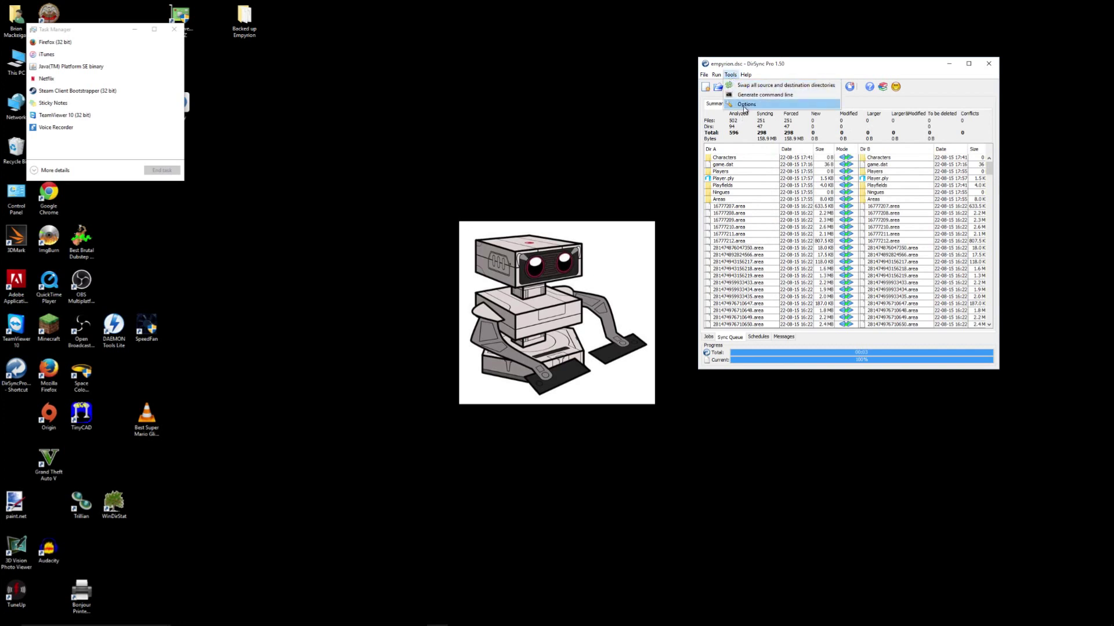
{"action": "left_click", "coordinate": [745, 105]}
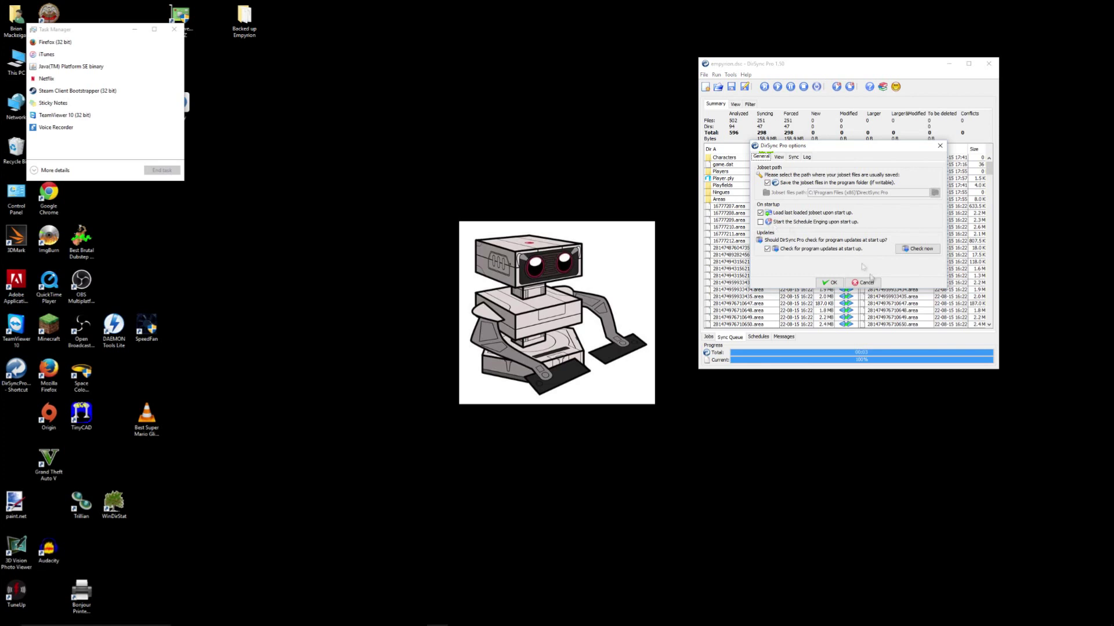
{"action": "left_click", "coordinate": [829, 283]}
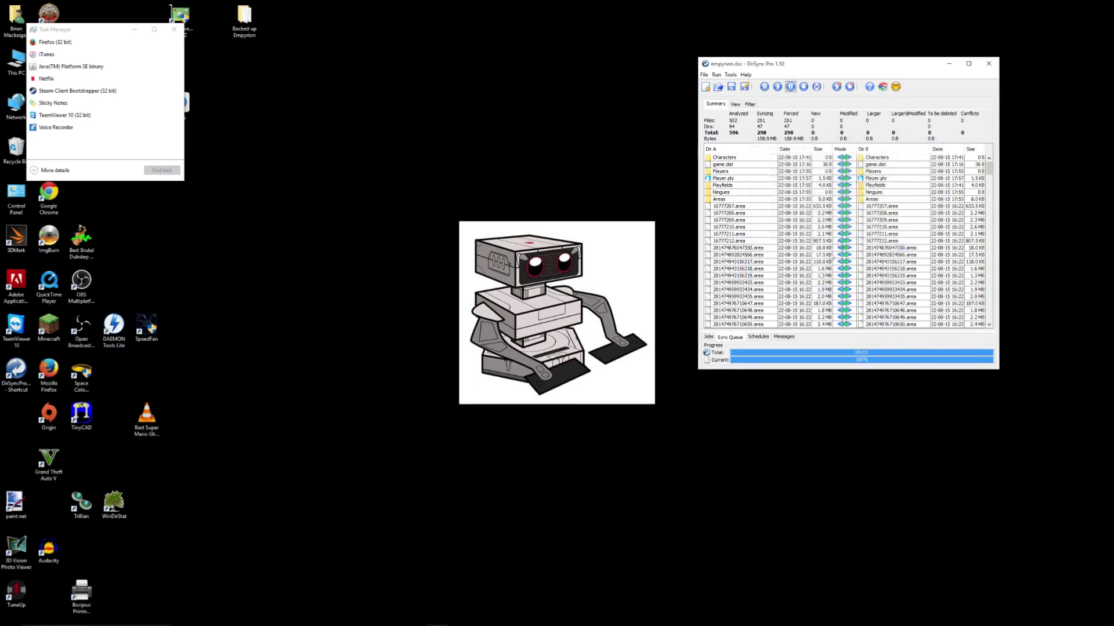
{"action": "left_click_drag", "start_coordinate": [848, 58], "coordinate": [769, 49]}
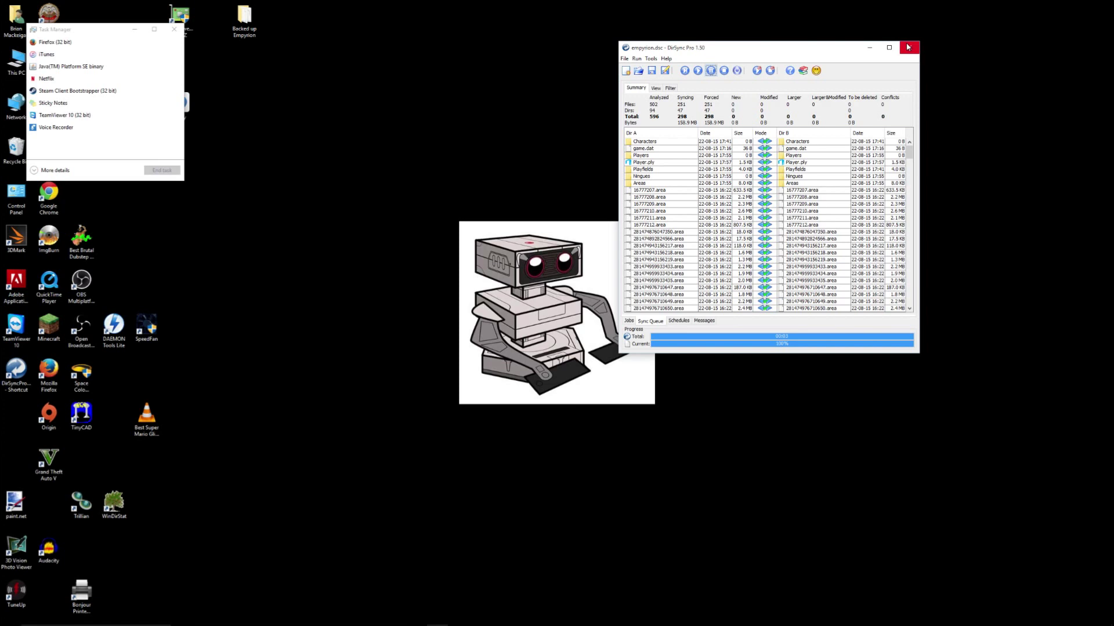
{"action": "left_click_drag", "start_coordinate": [799, 53], "coordinate": [587, 165]}
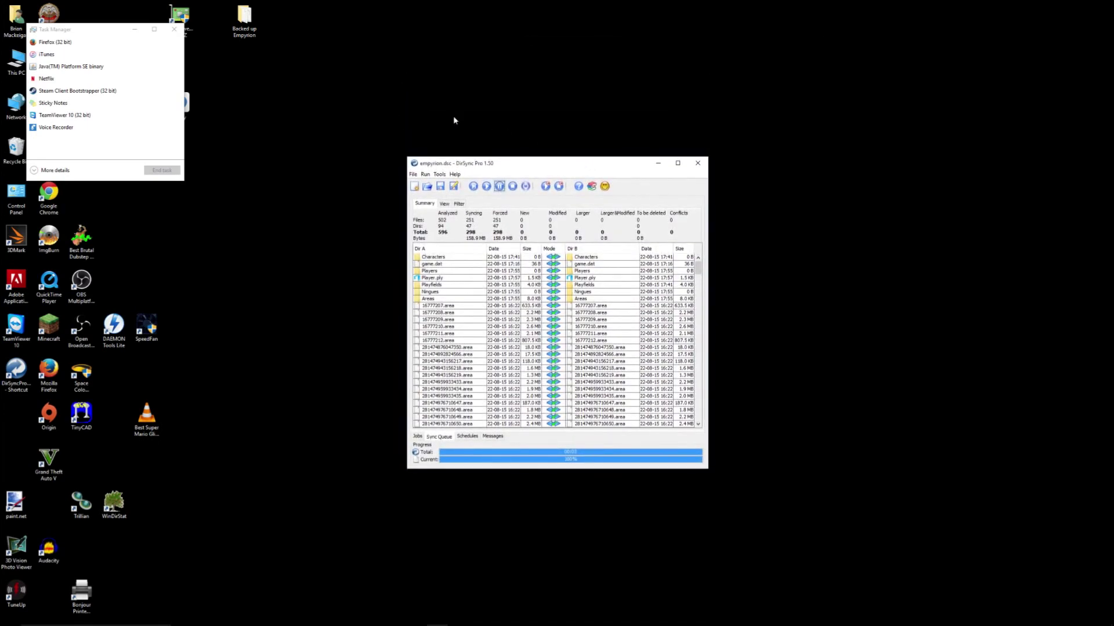